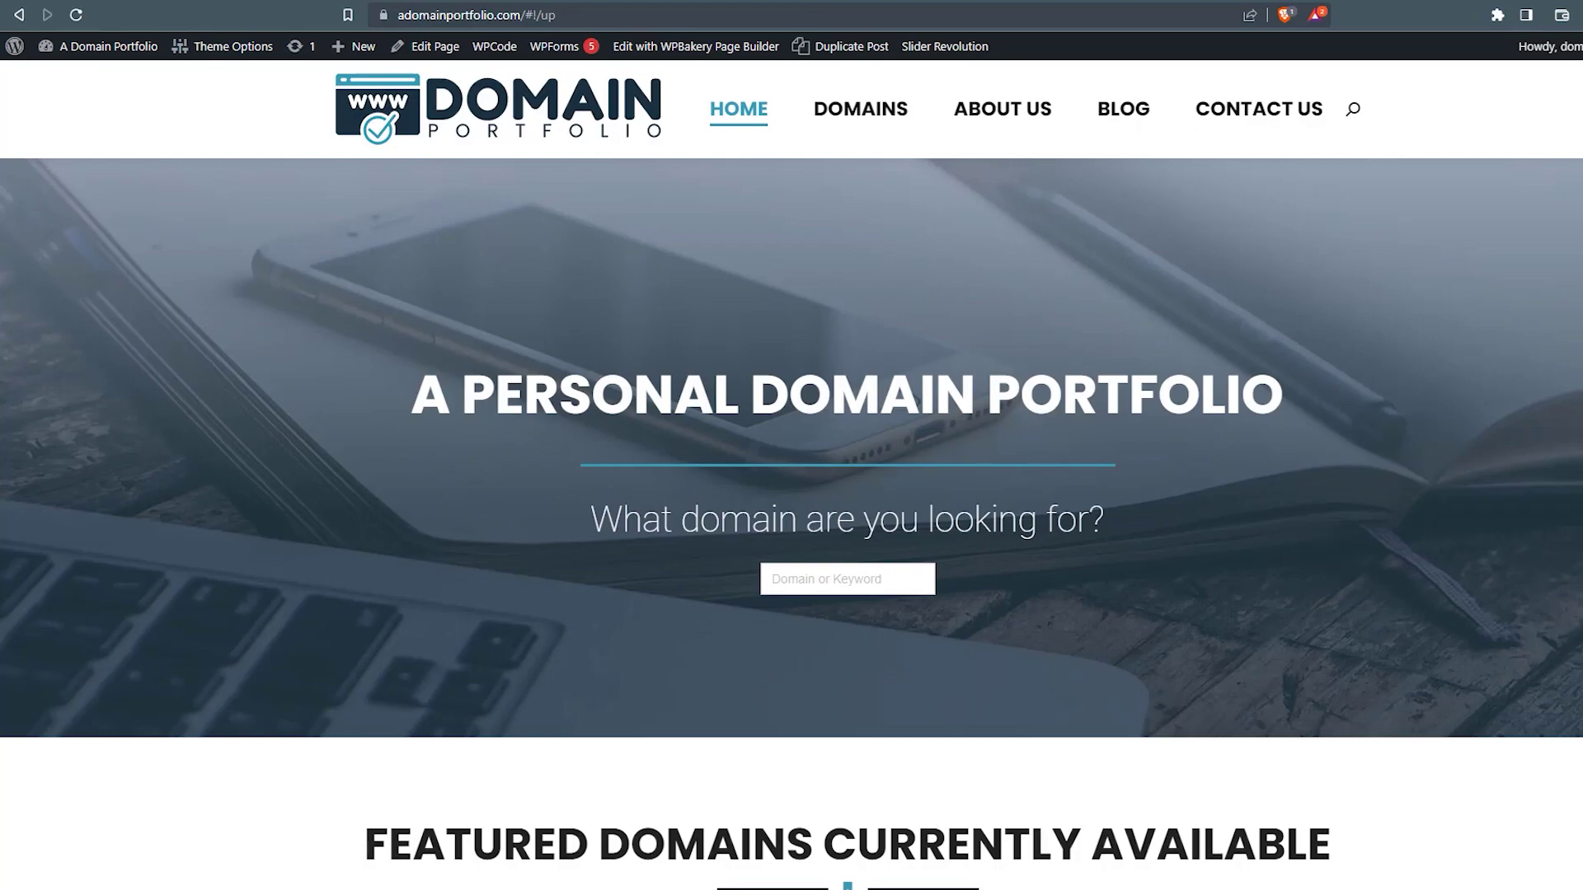
# Step: Search the plugin directory for 'yoast' from Plugins > Add New
pyautogui.scroll(-15, 792, 507)
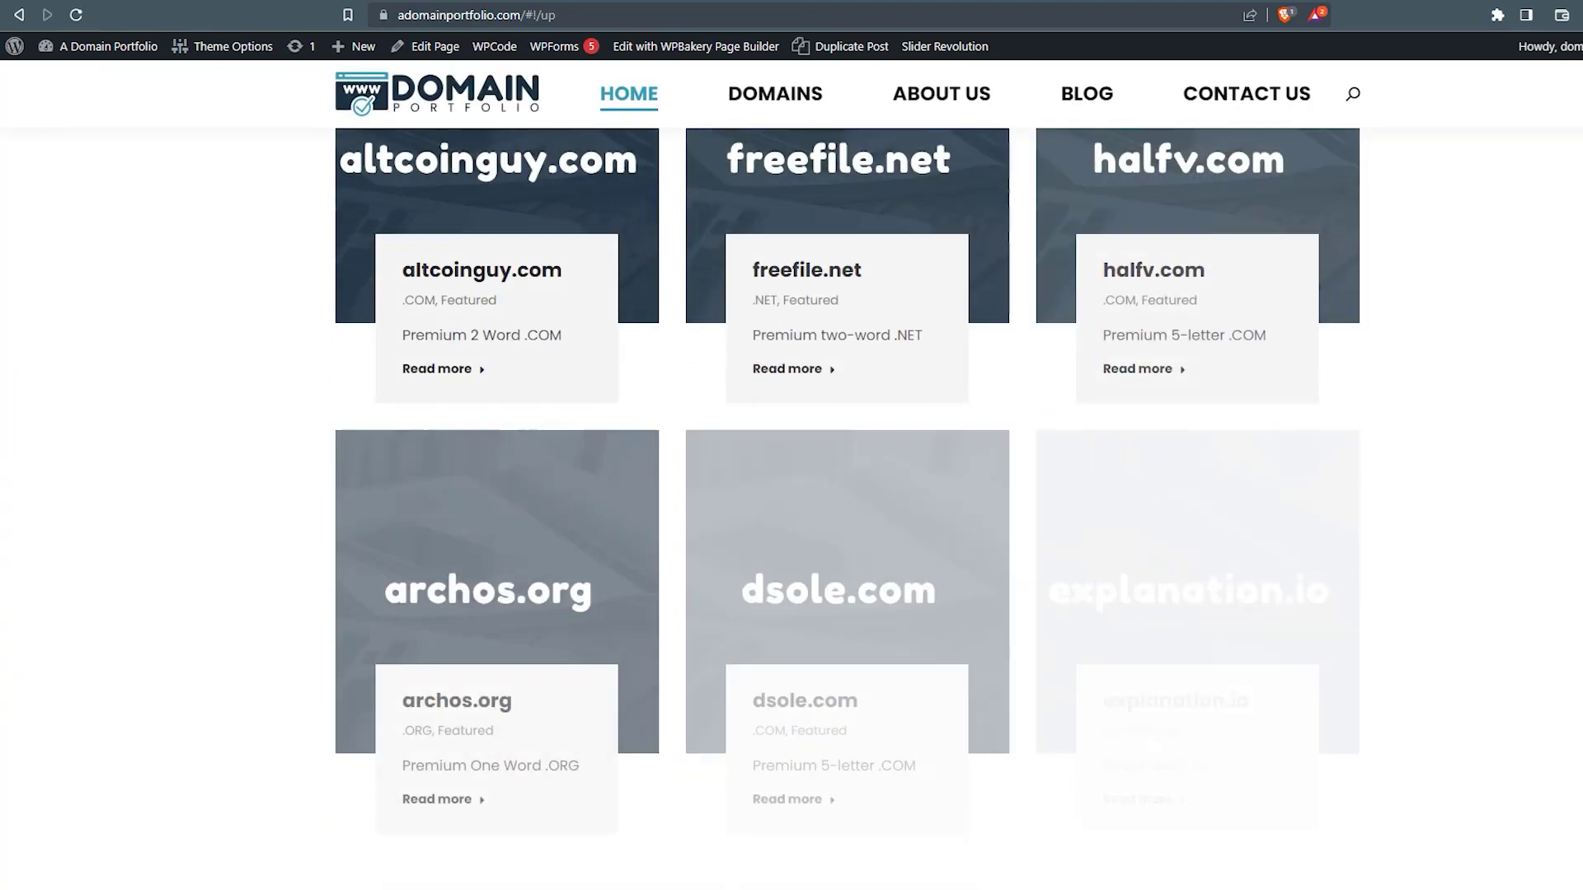
pyautogui.scroll(15, 791, 508)
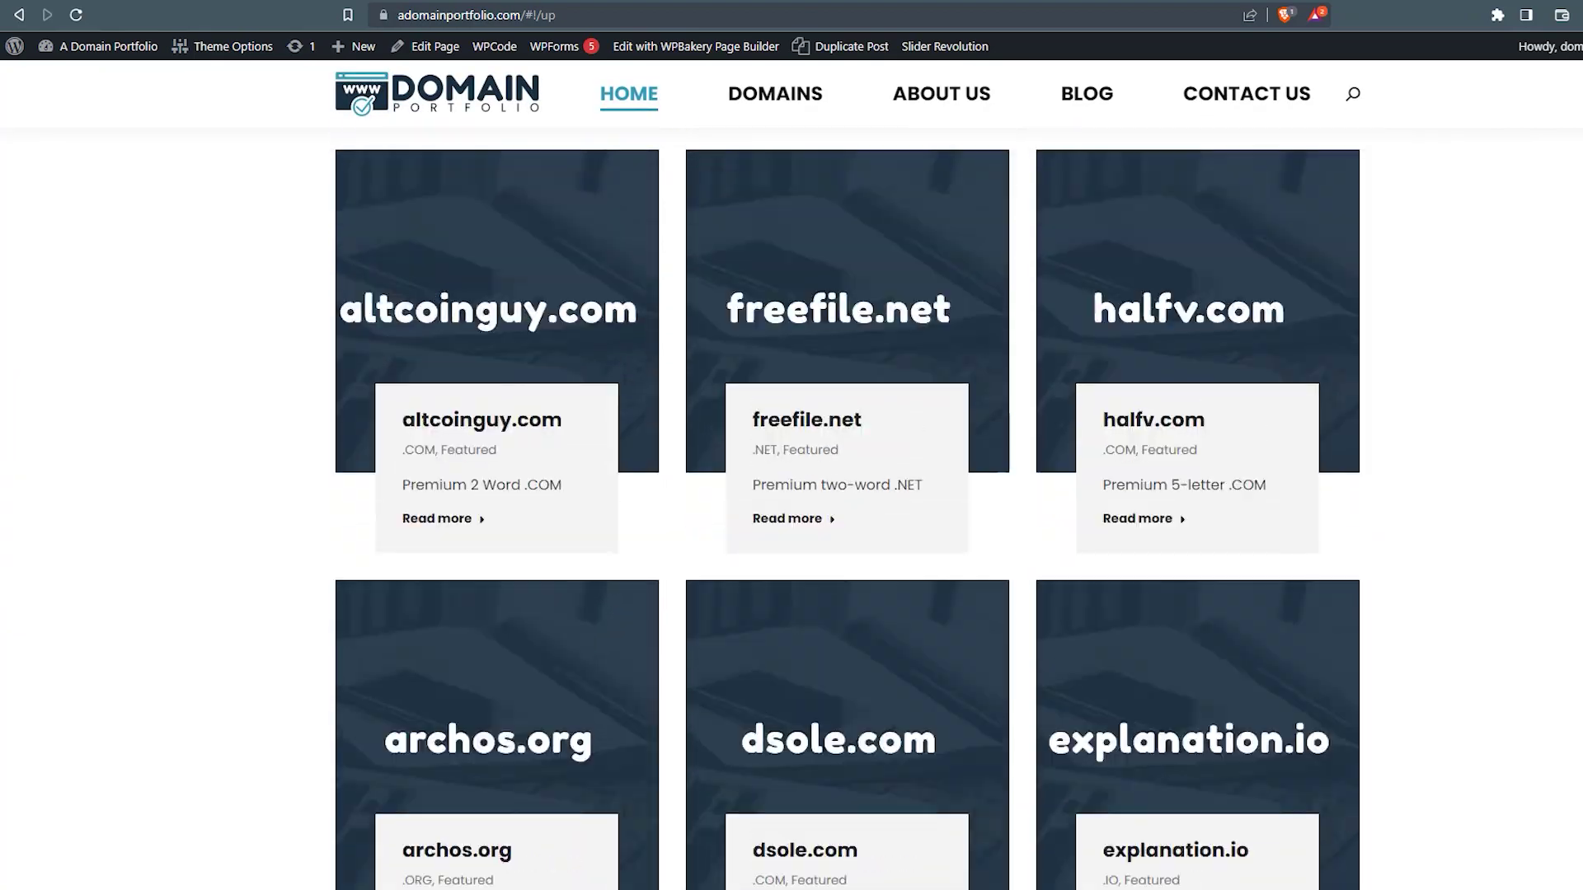
pyautogui.scroll(1, 791, 508)
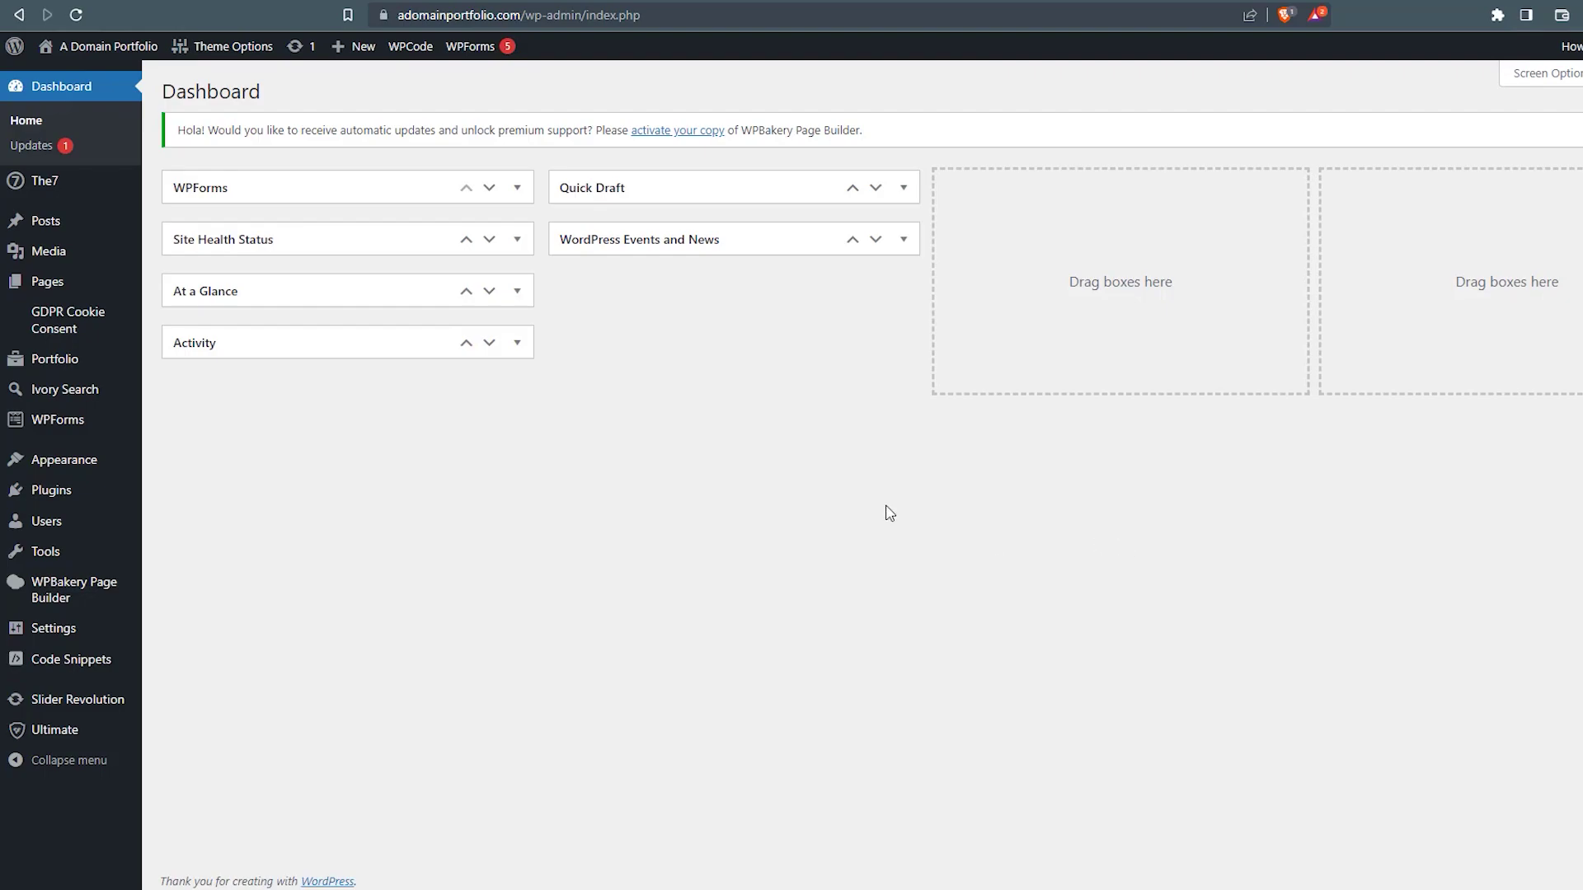
pyautogui.click(51, 490)
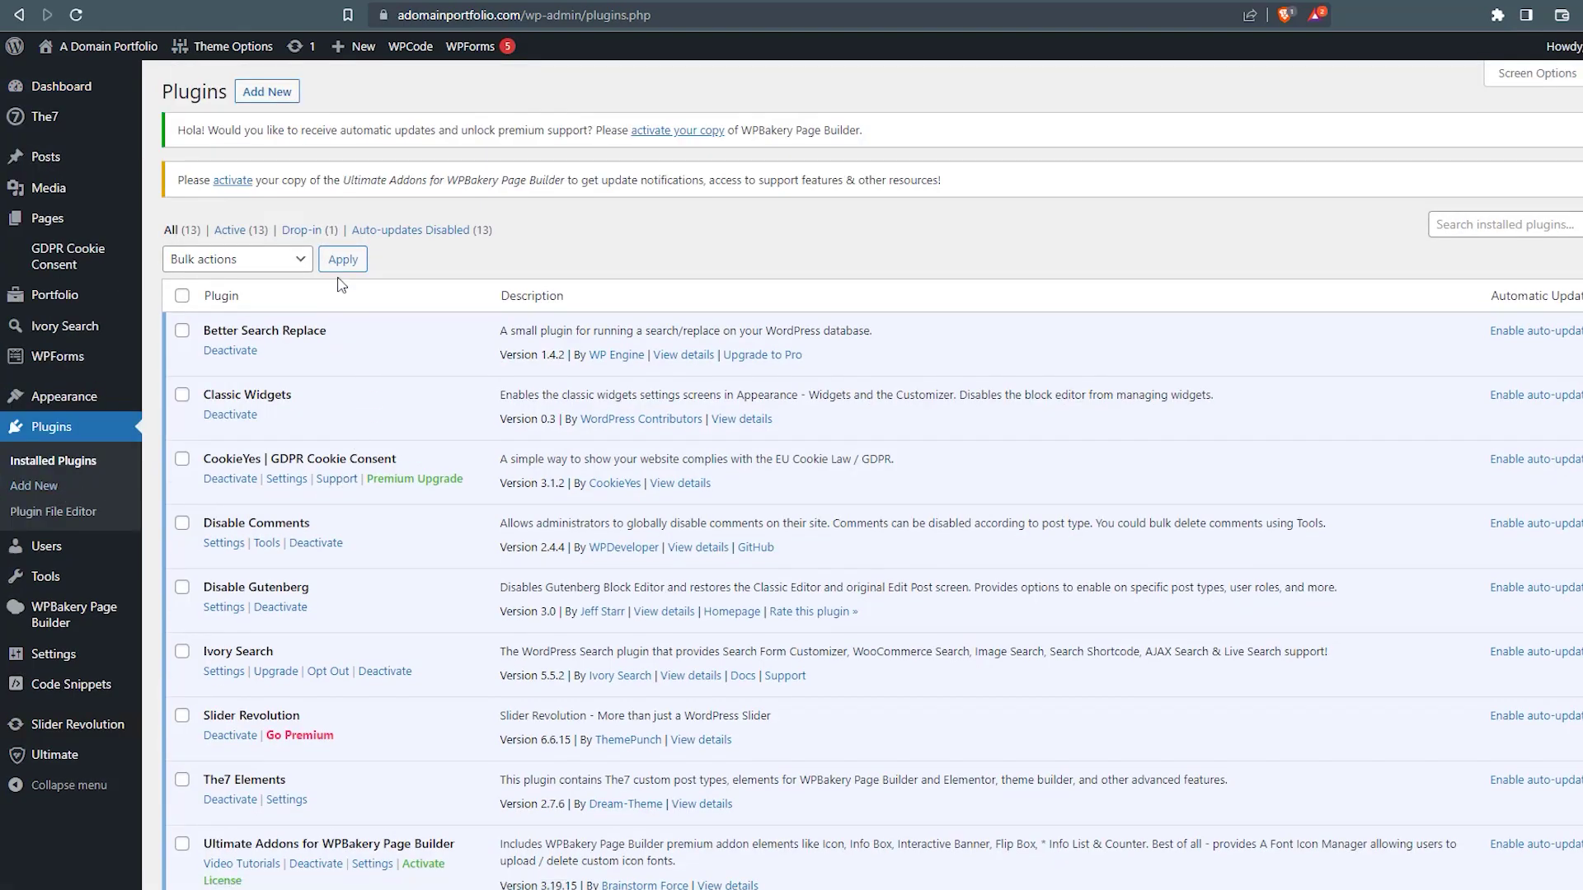
pyautogui.click(275, 97)
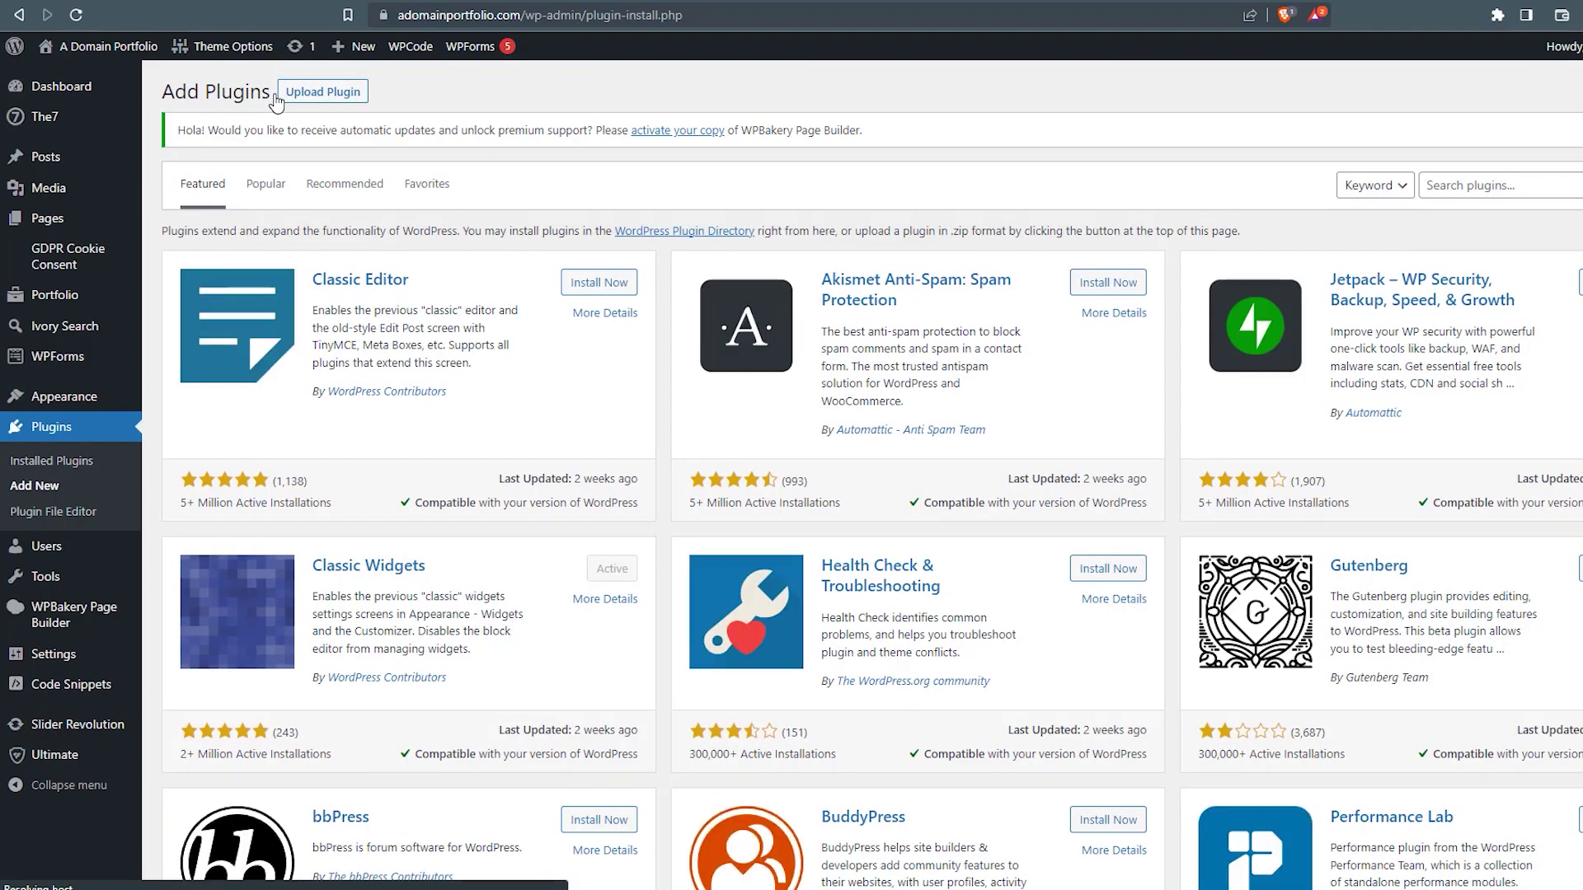
pyautogui.click(1489, 186)
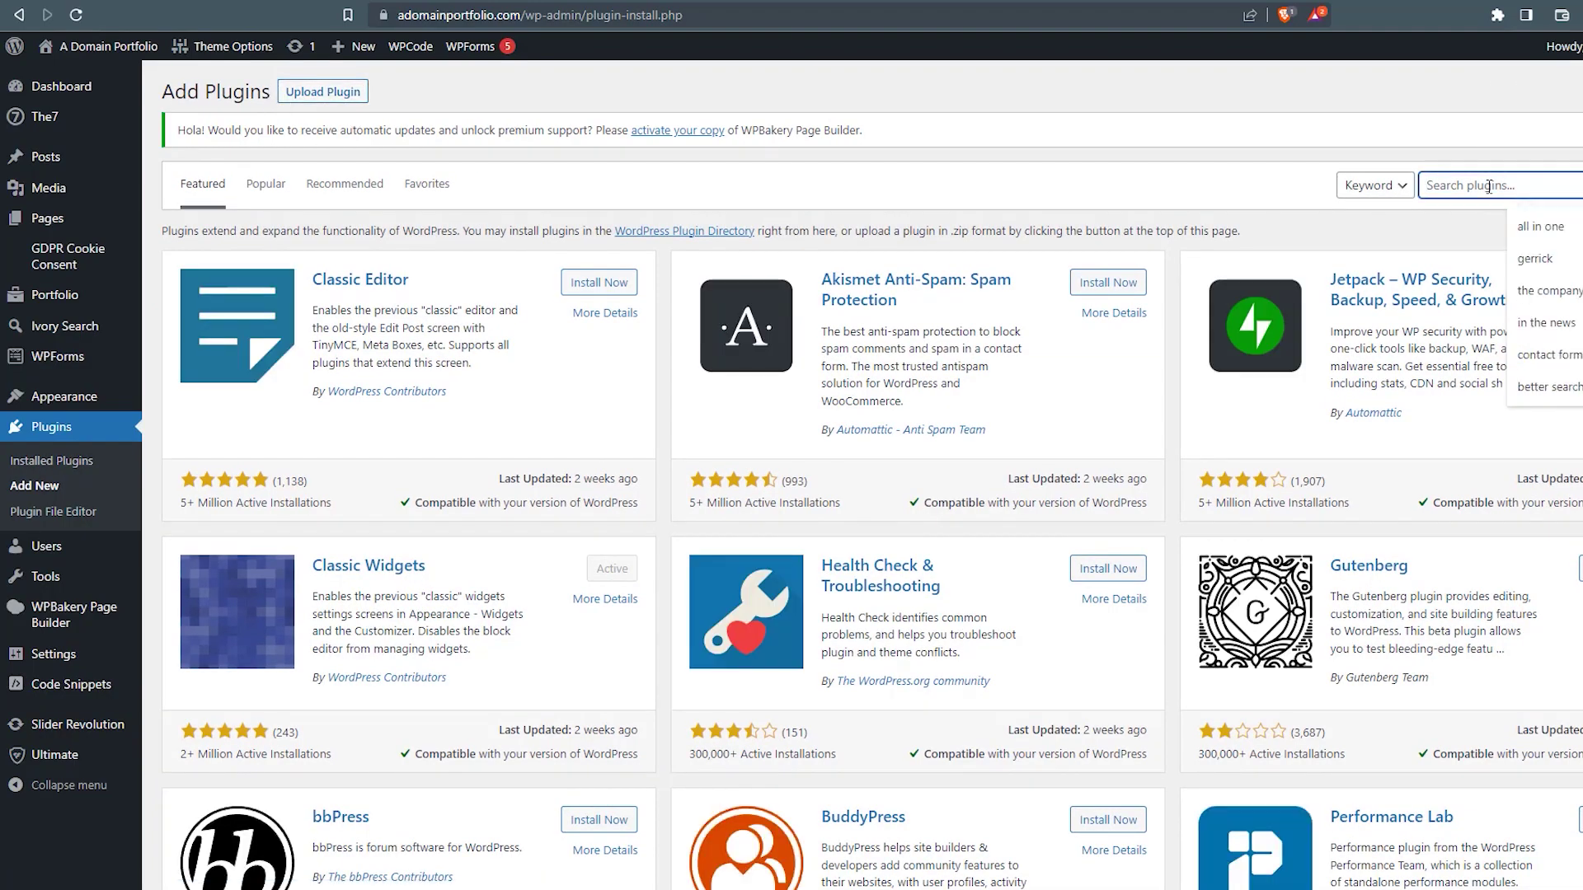
pyautogui.write('yoast')
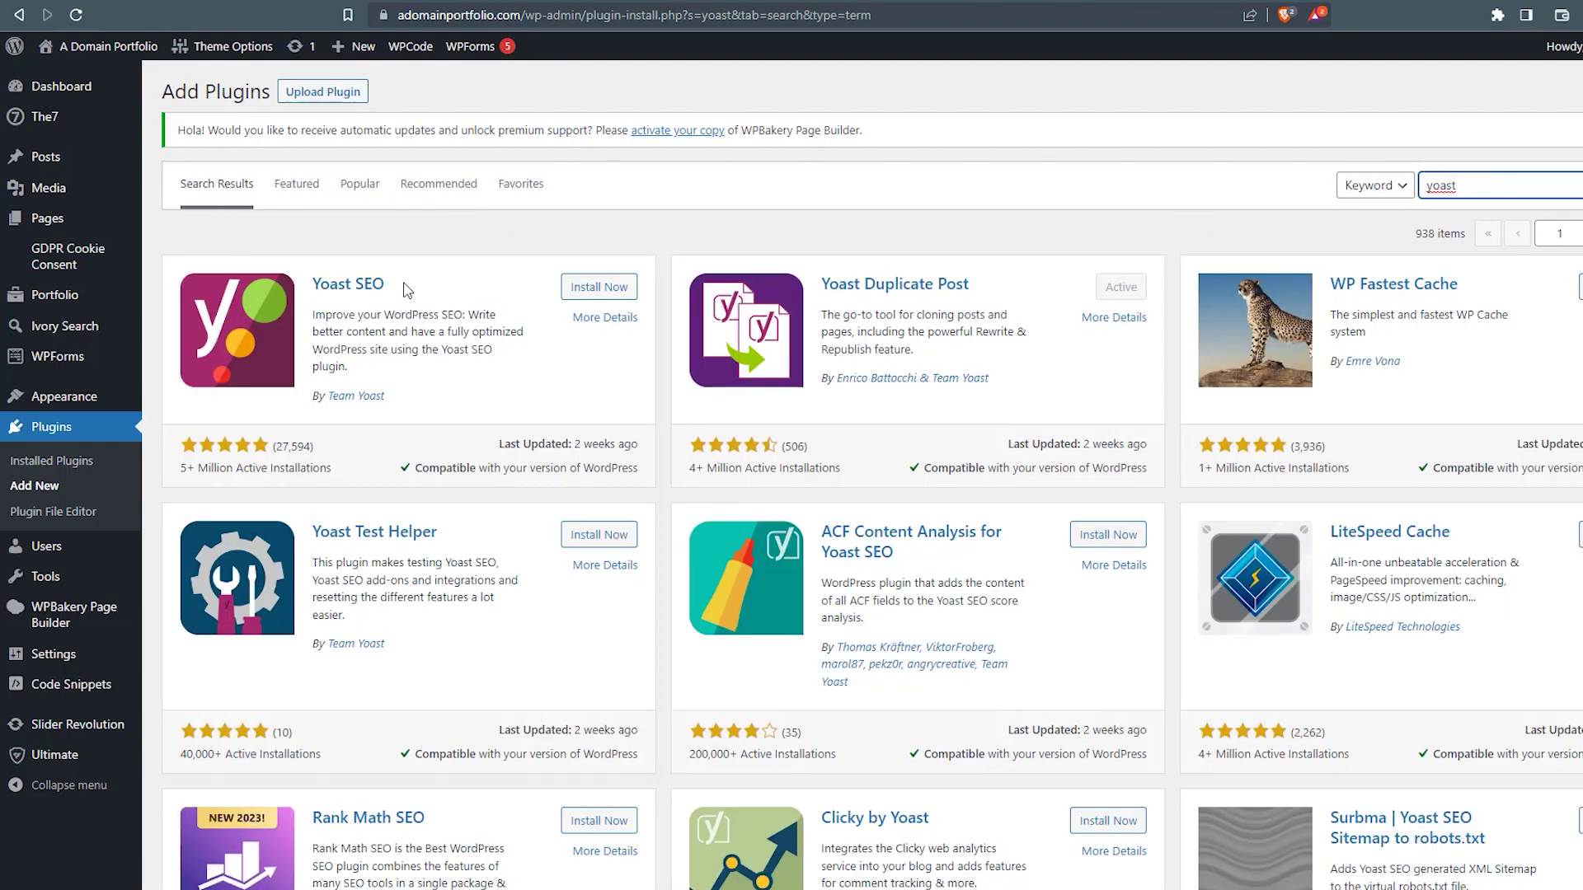
# Step: Install Yoast SEO from its More Details panel
pyautogui.click(586, 329)
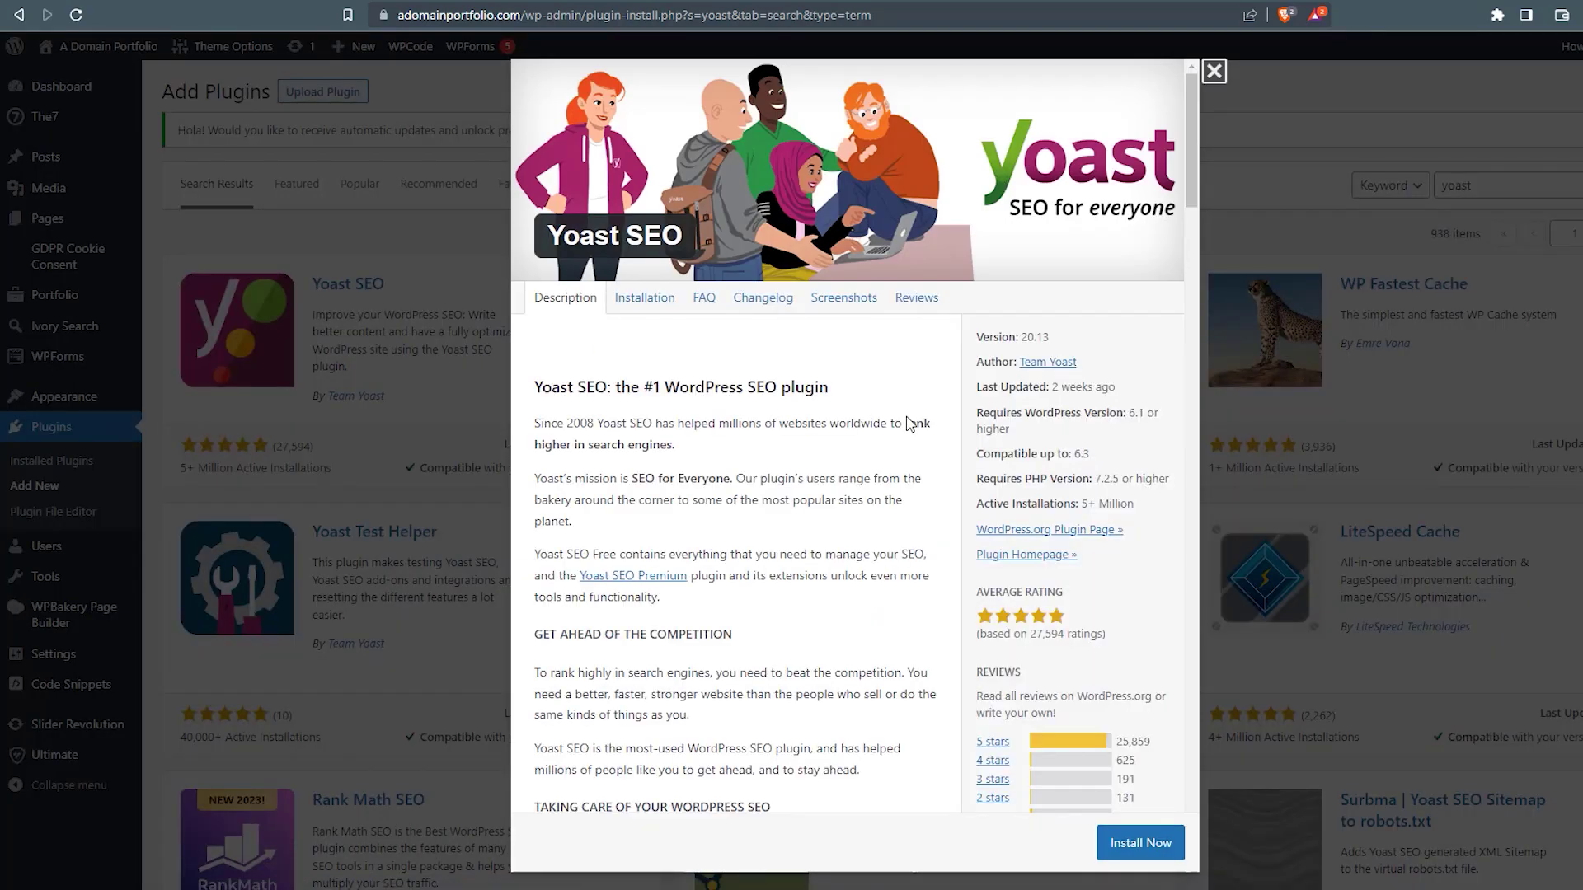
pyautogui.scroll(-3, 1190, 152)
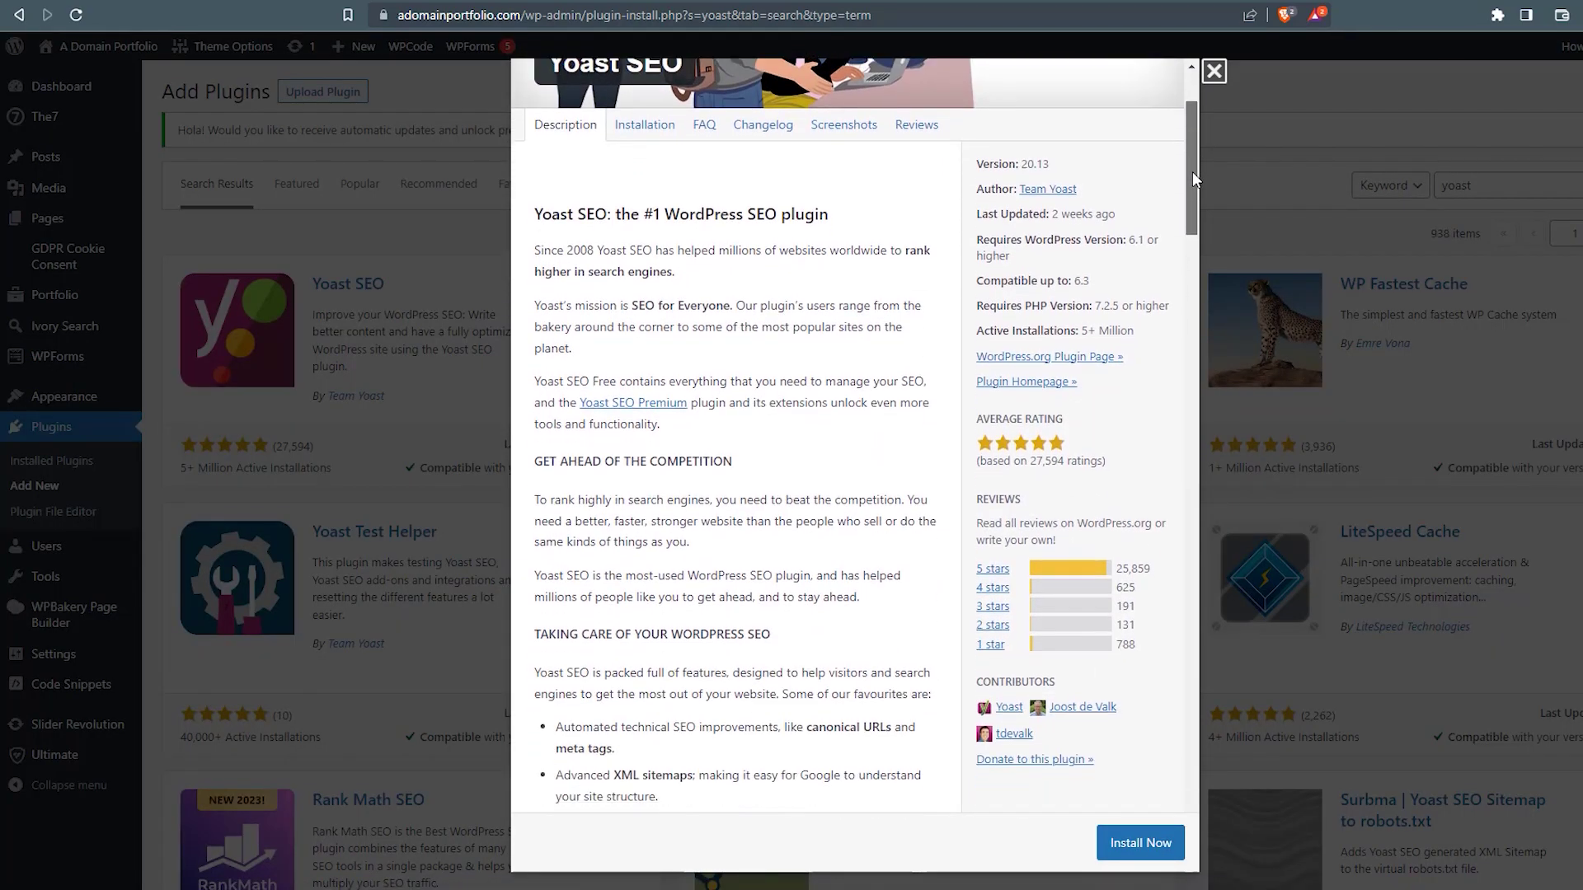
pyautogui.moveTo(1187, 179); pyautogui.dragTo(1186, 115)
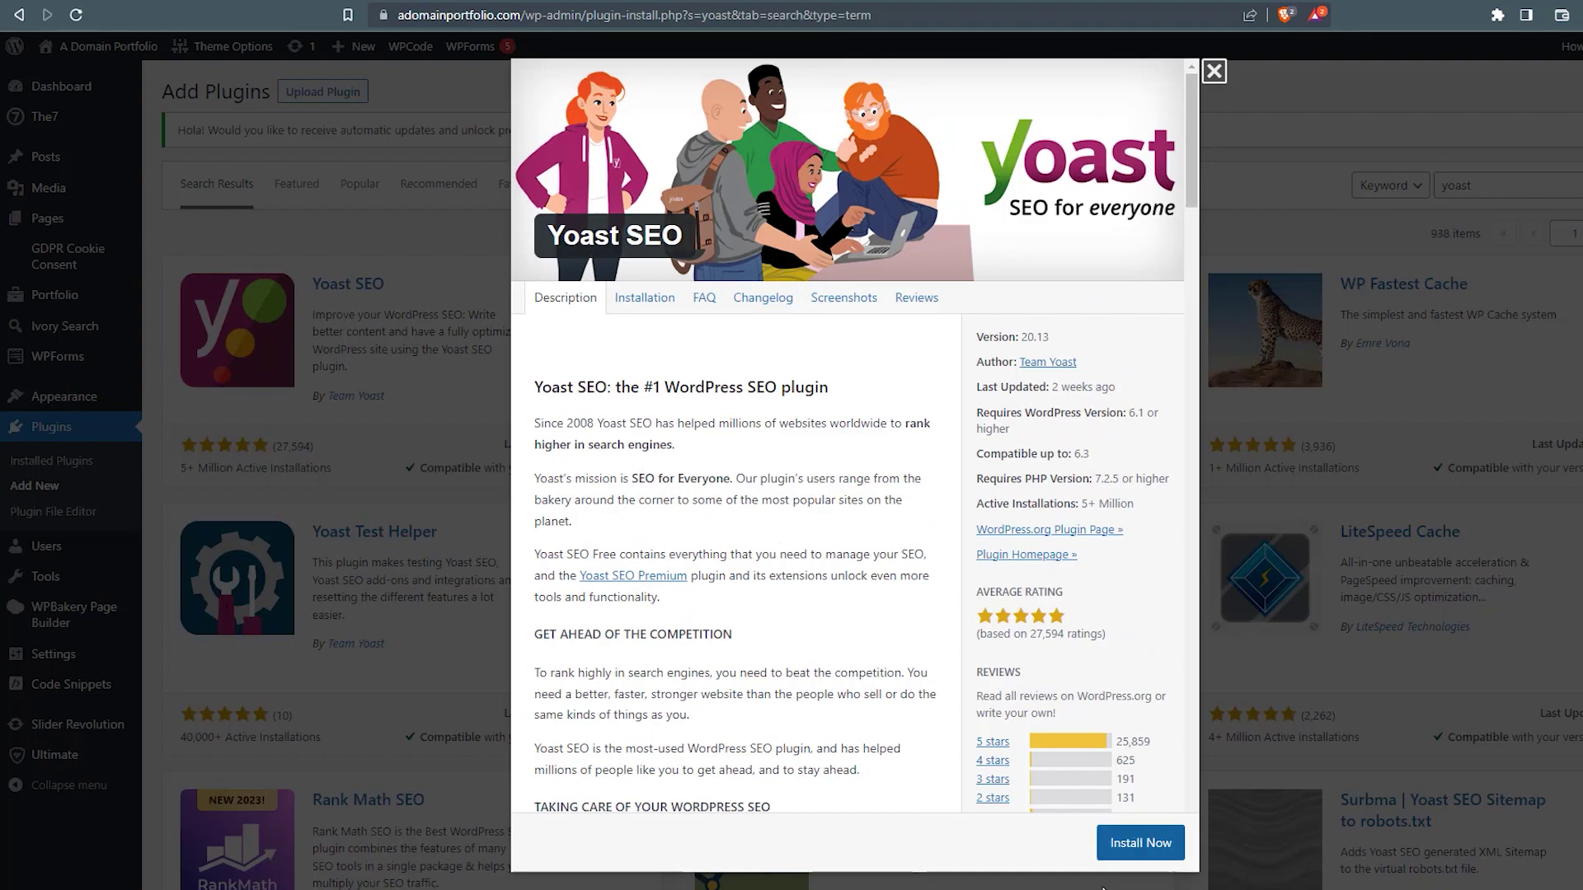
pyautogui.click(1136, 856)
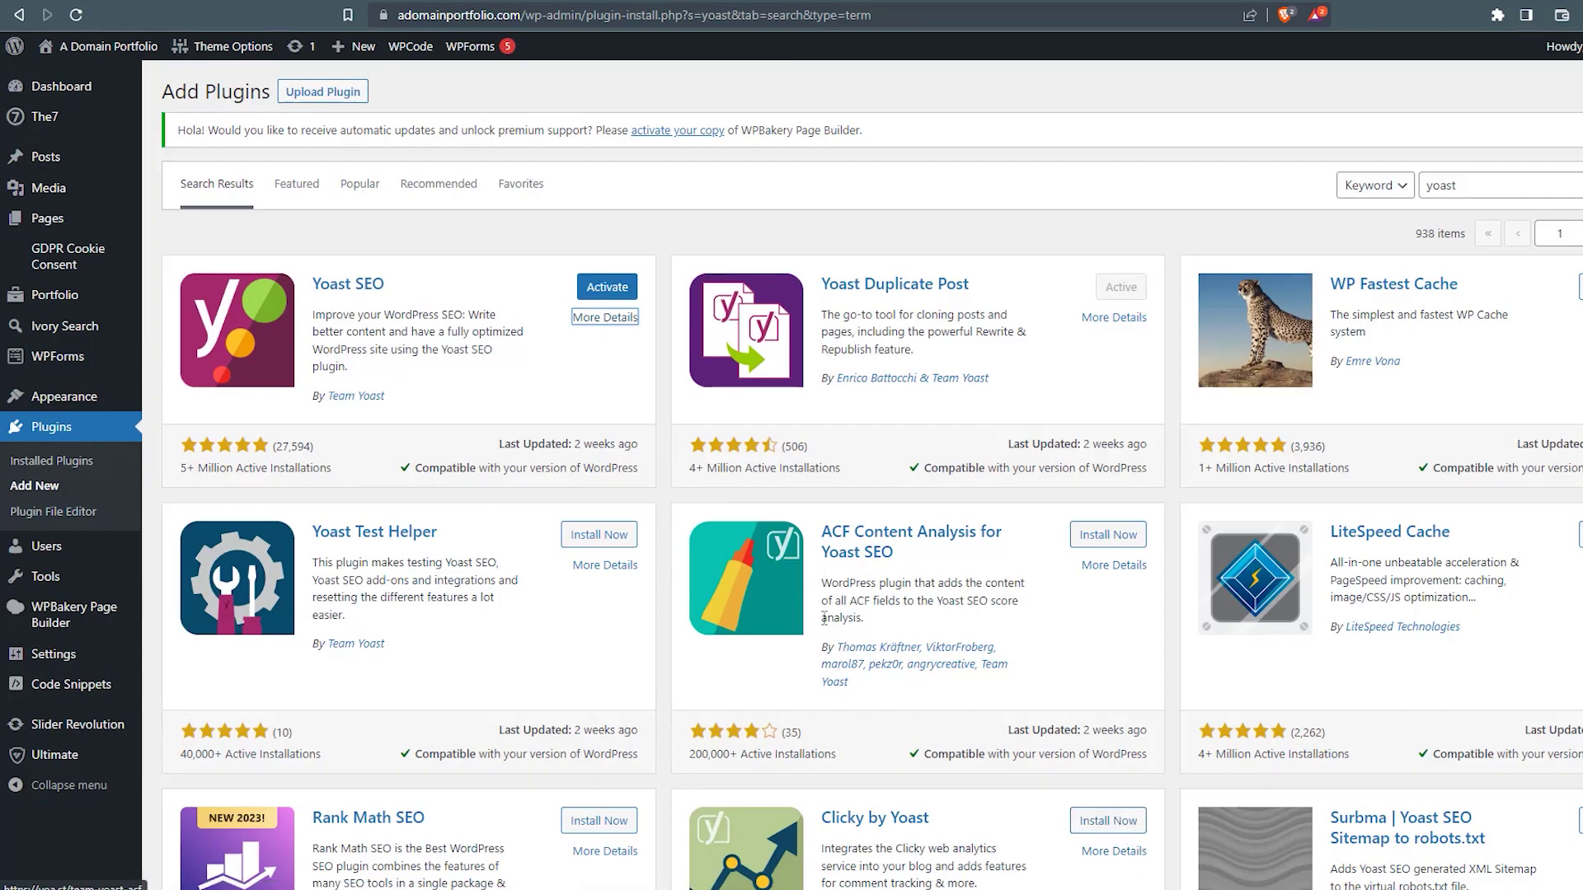
# Step: Activate the newly installed Yoast SEO plugin
pyautogui.click(613, 290)
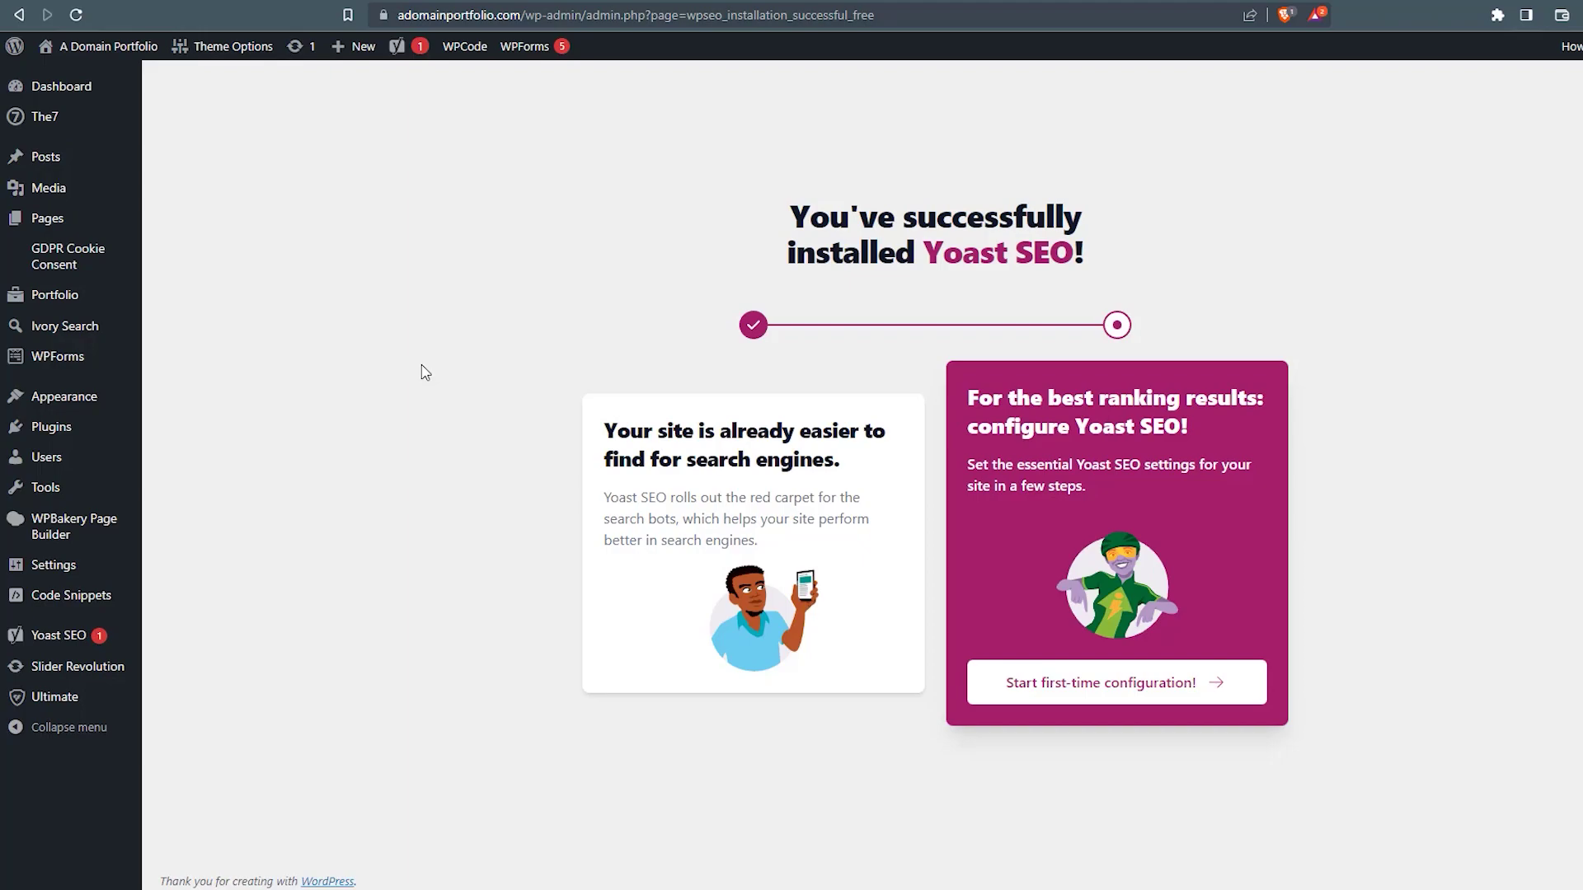
pyautogui.moveTo(59, 640)
# Step: Start Yoast's first-time configuration, run SEO data optimization, and continue to site representation
pyautogui.click(1131, 692)
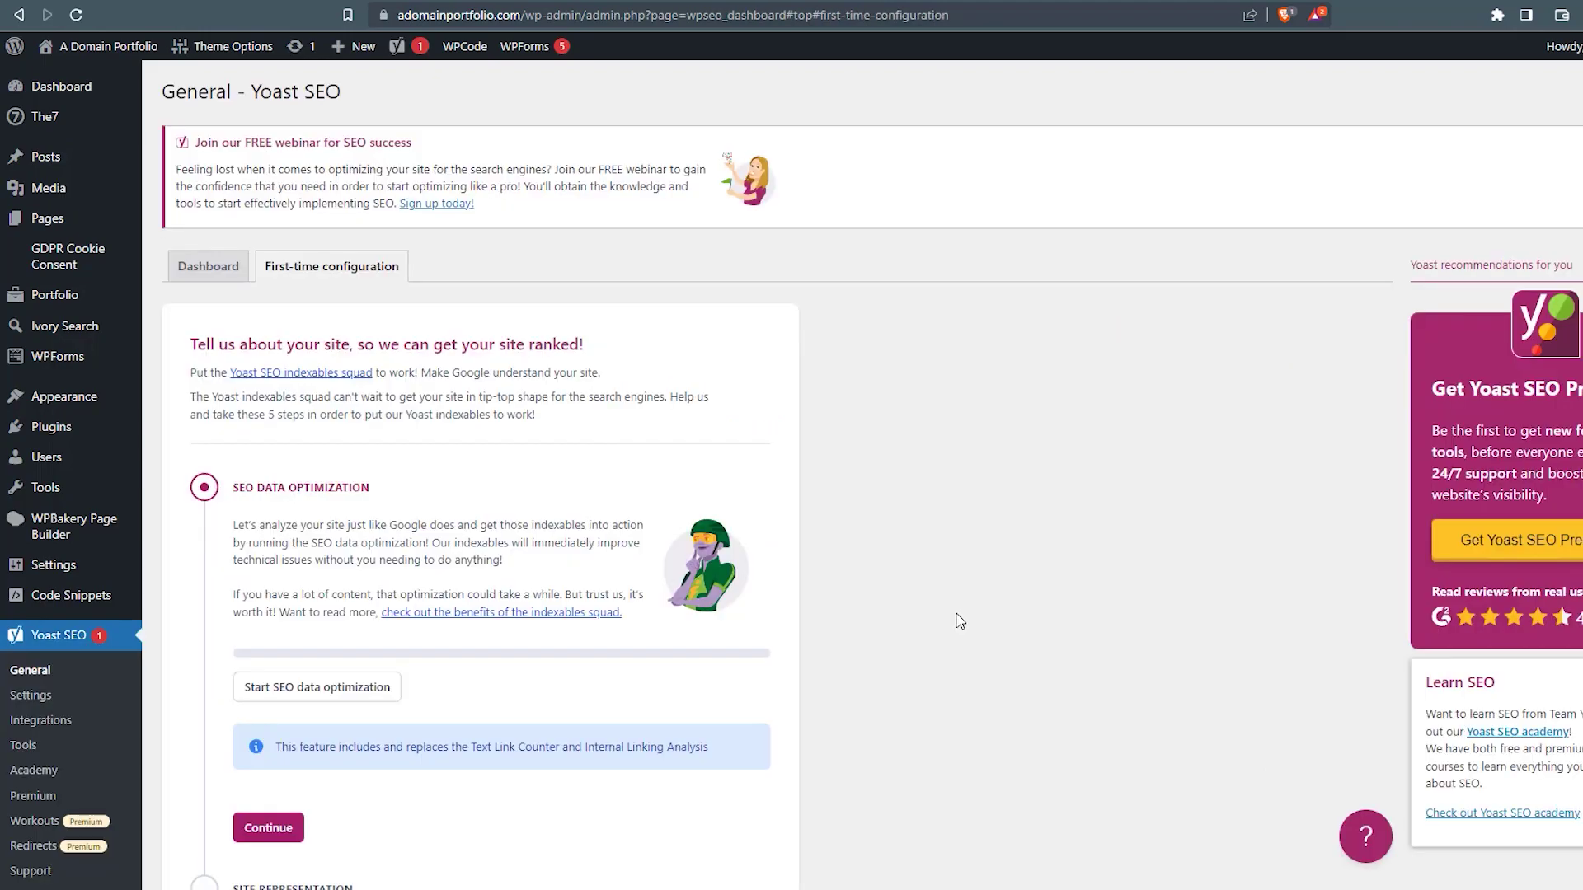
pyautogui.scroll(-3, 792, 478)
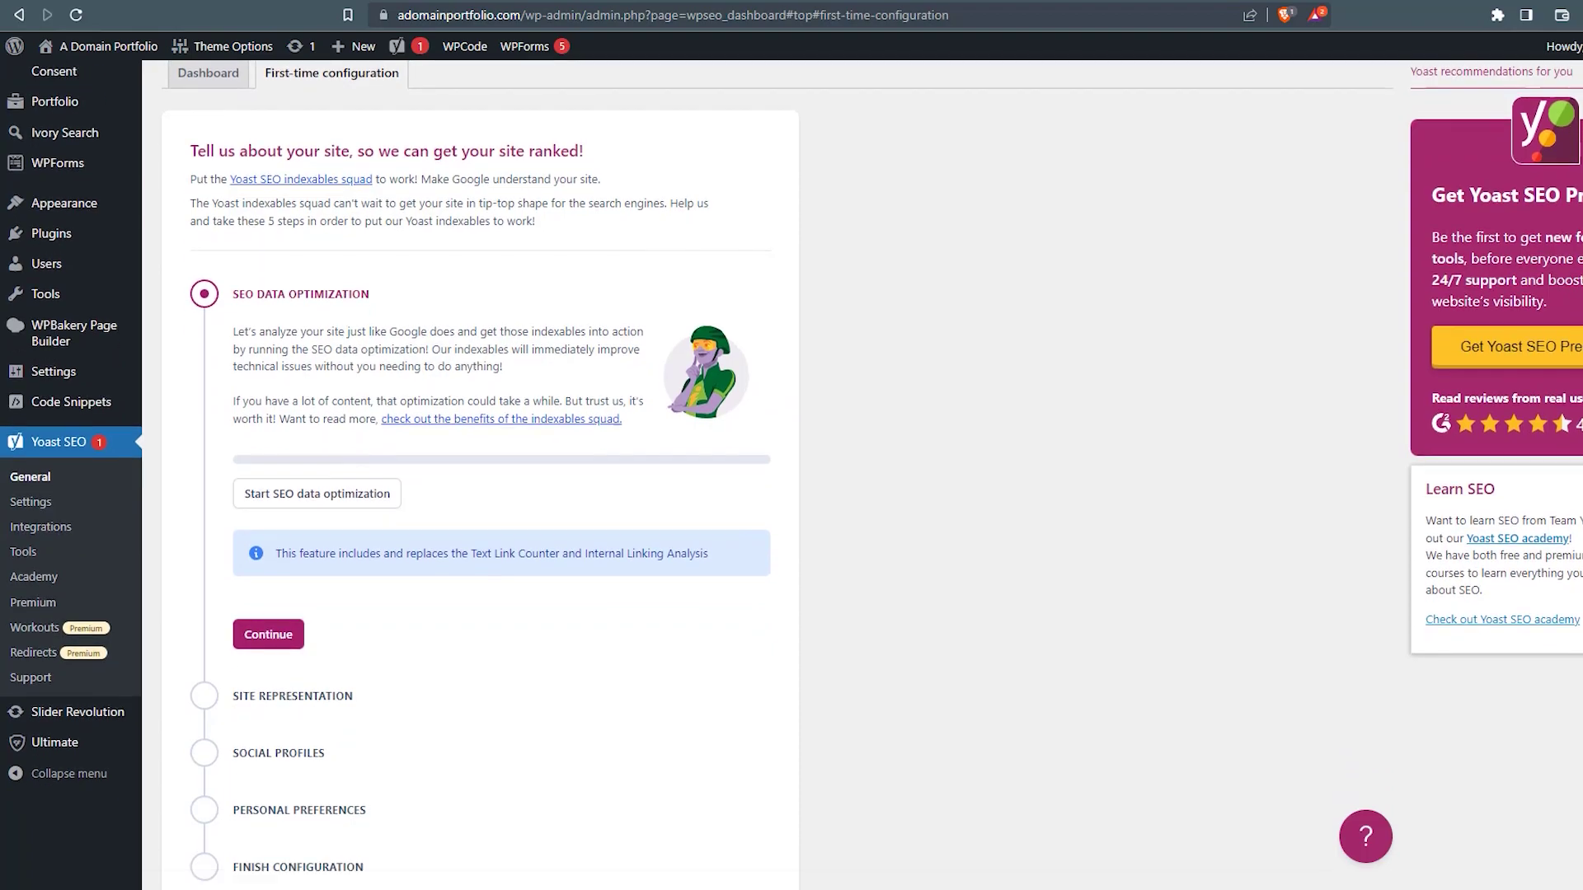
pyautogui.scroll(-1, 791, 478)
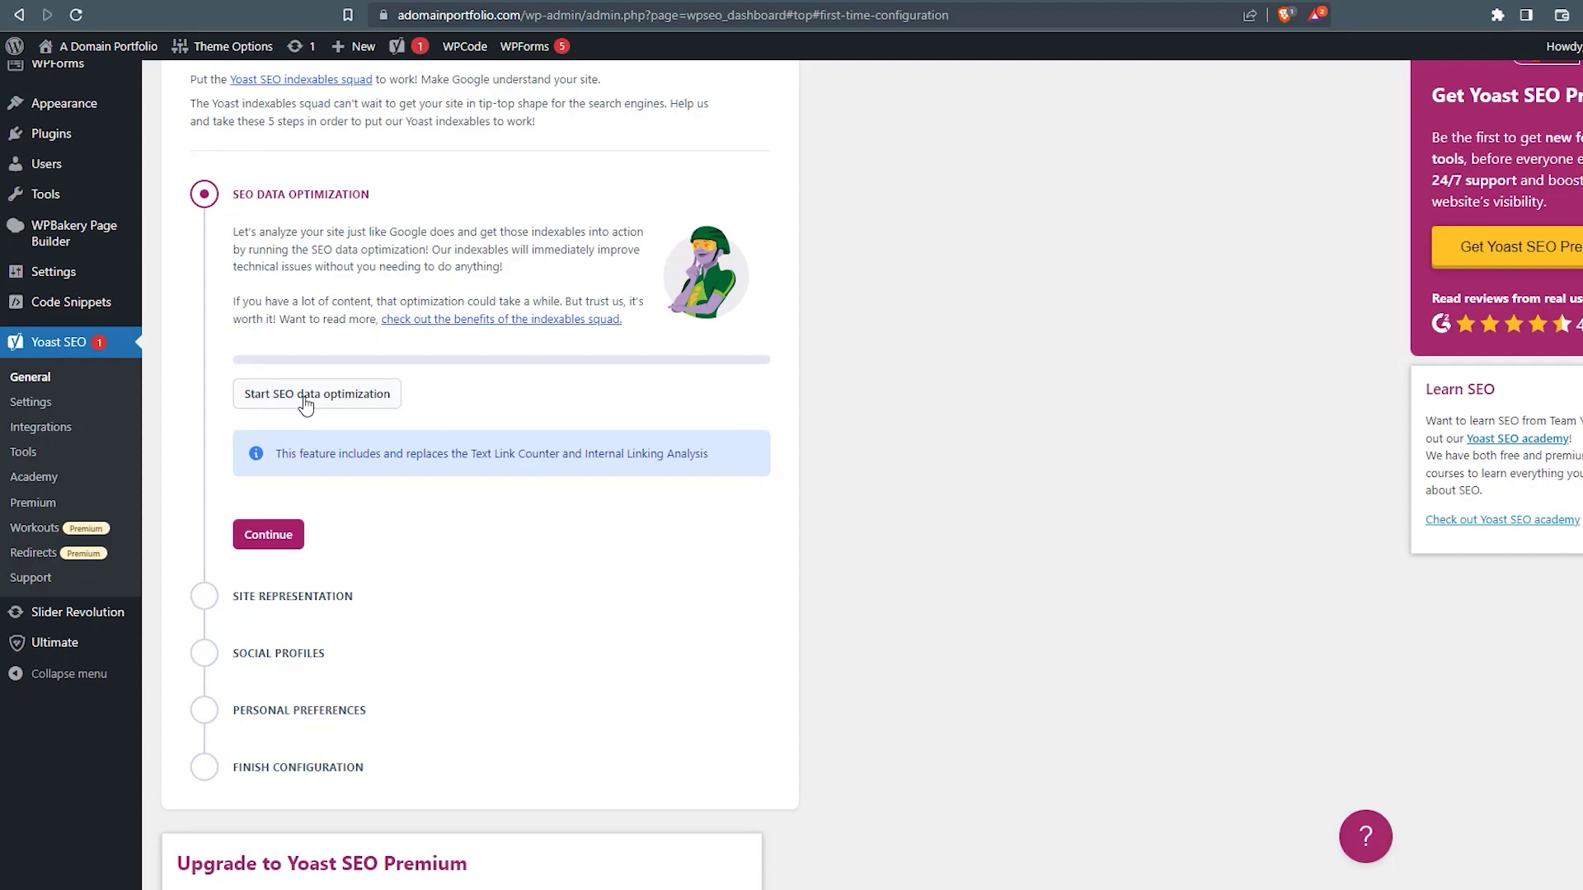
pyautogui.click(262, 404)
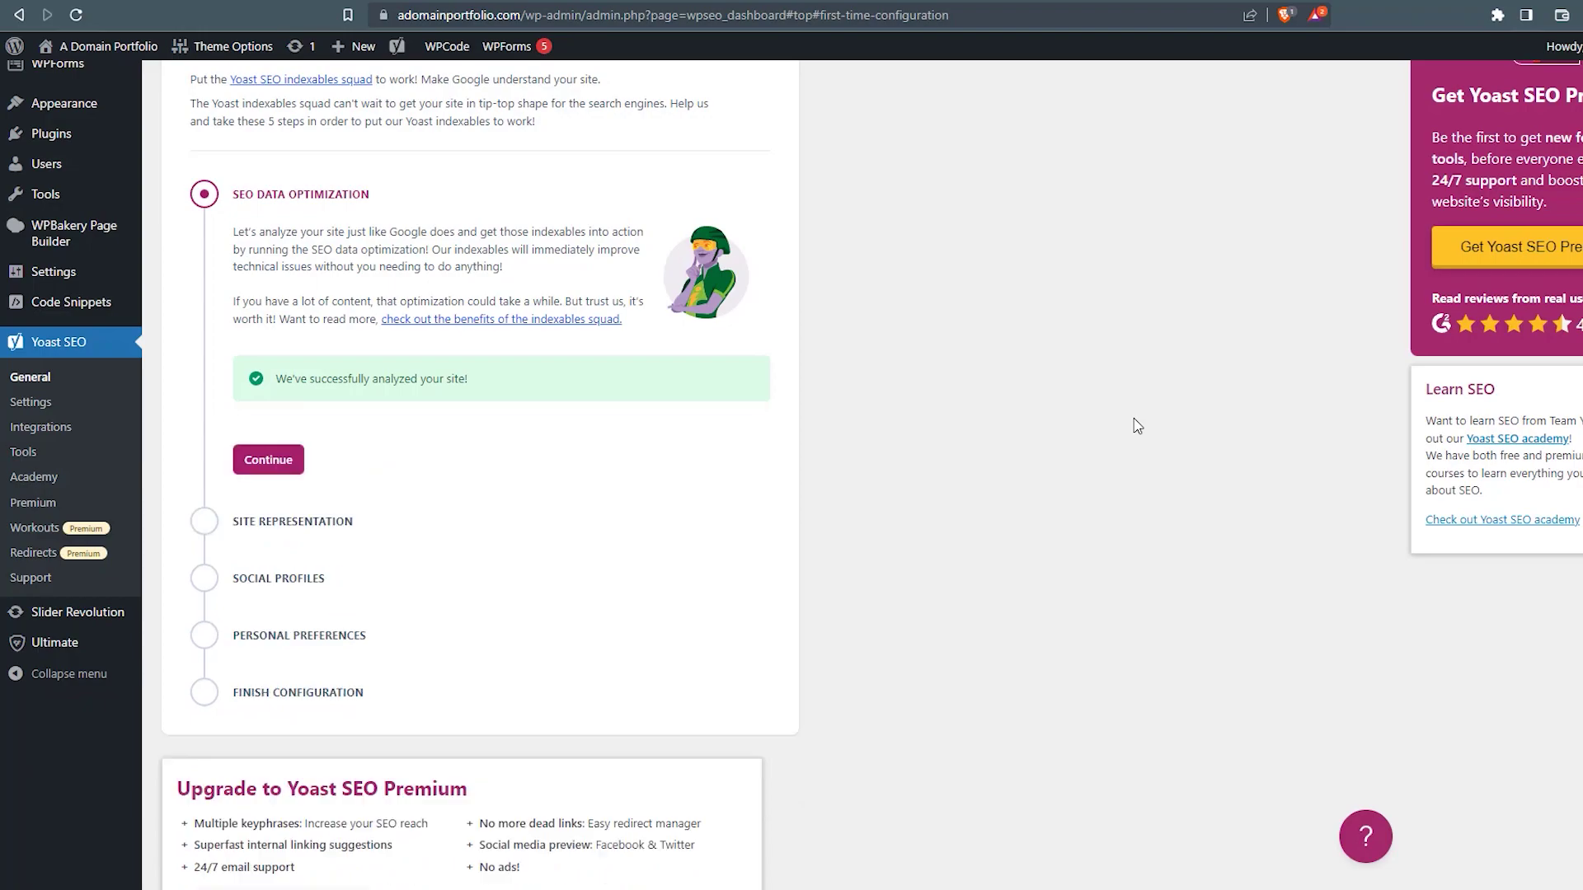
pyautogui.click(264, 467)
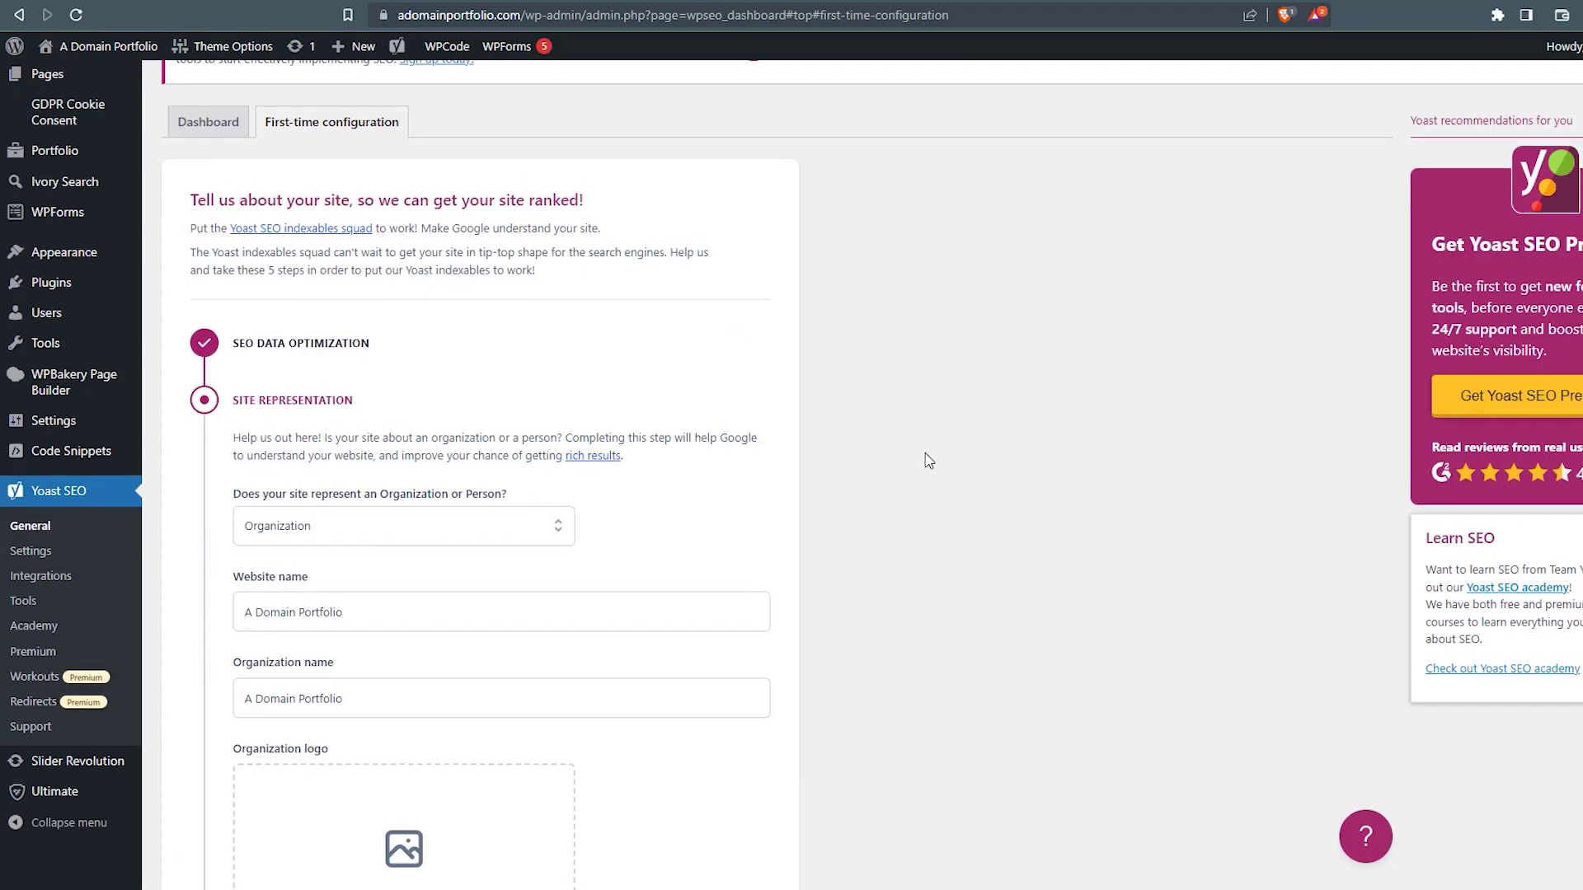
# Step: Keep the site represented as an Organization and review the website and organization names
pyautogui.scroll(-1, 929, 461)
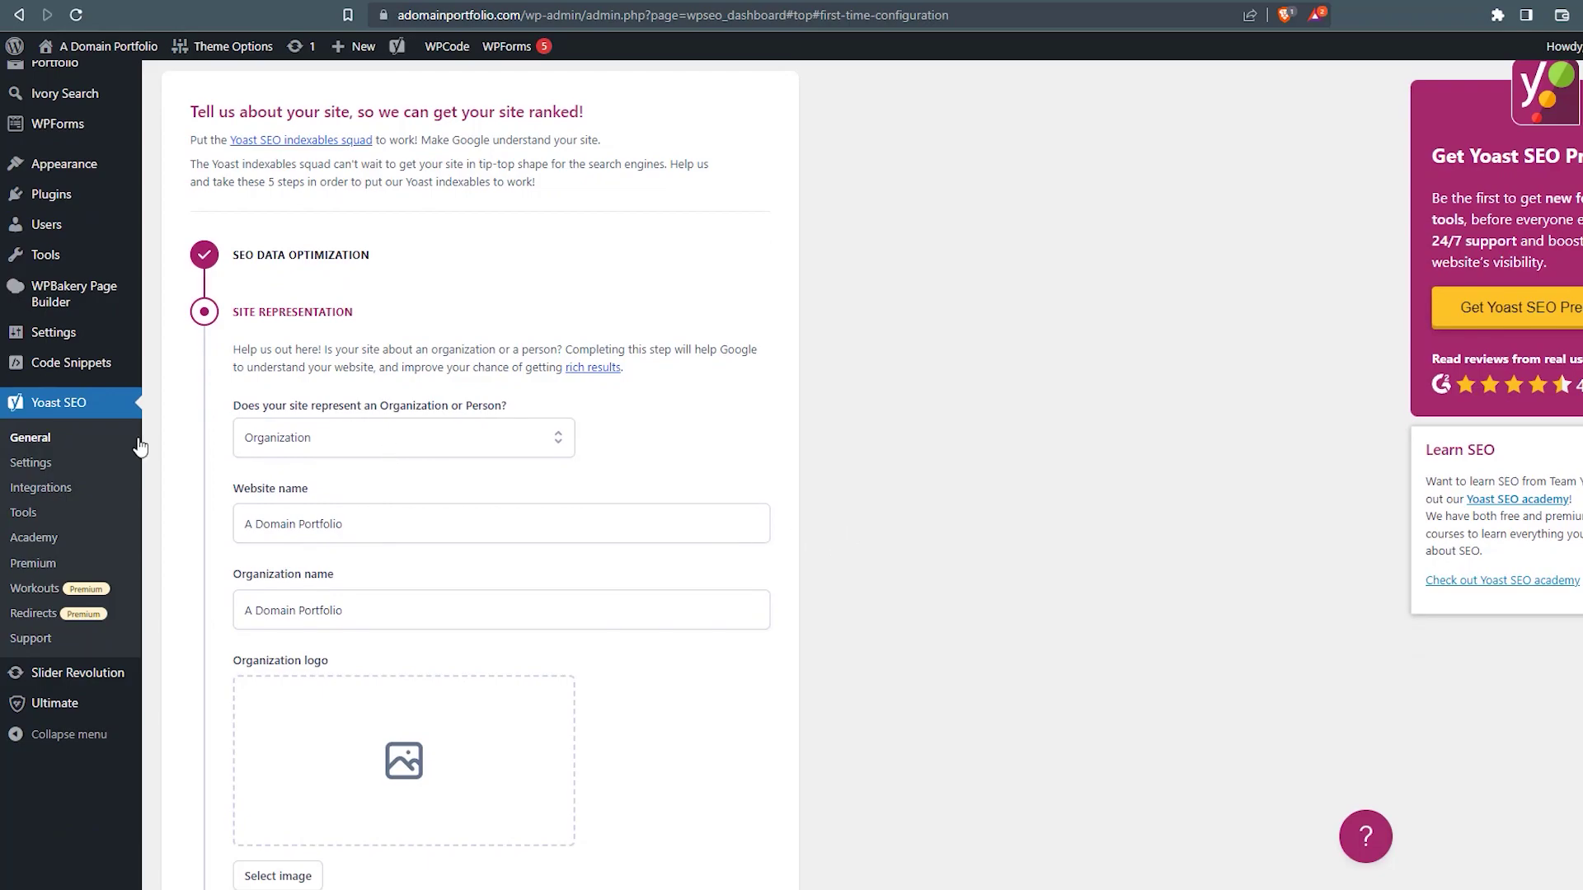
pyautogui.click(297, 445)
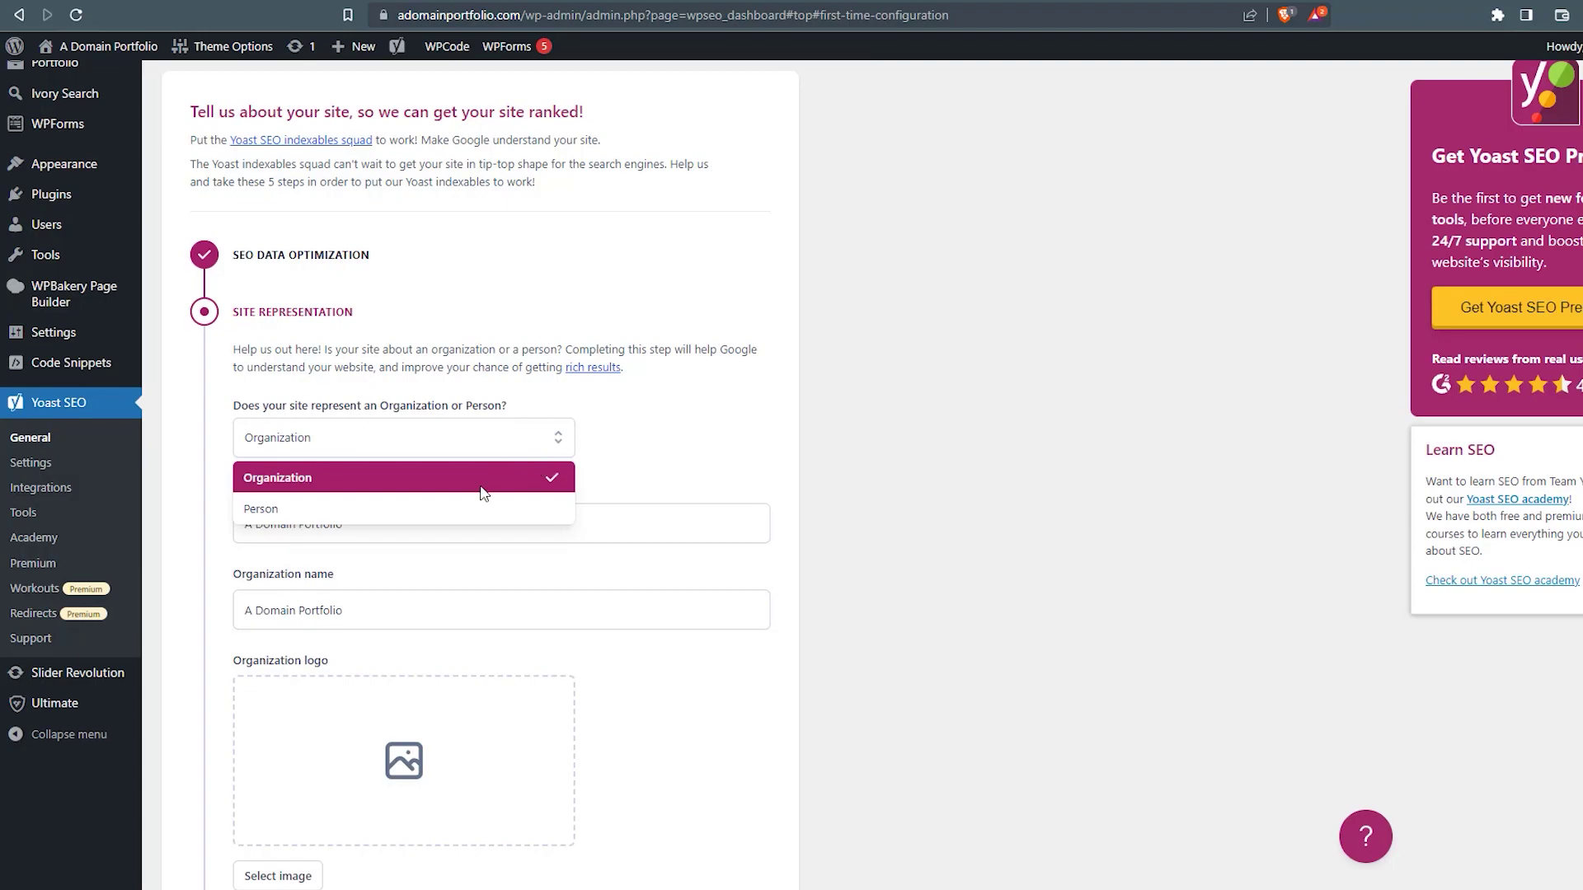
pyautogui.scroll(-2, 484, 493)
pyautogui.scroll(2, 480, 392)
pyautogui.click(346, 481)
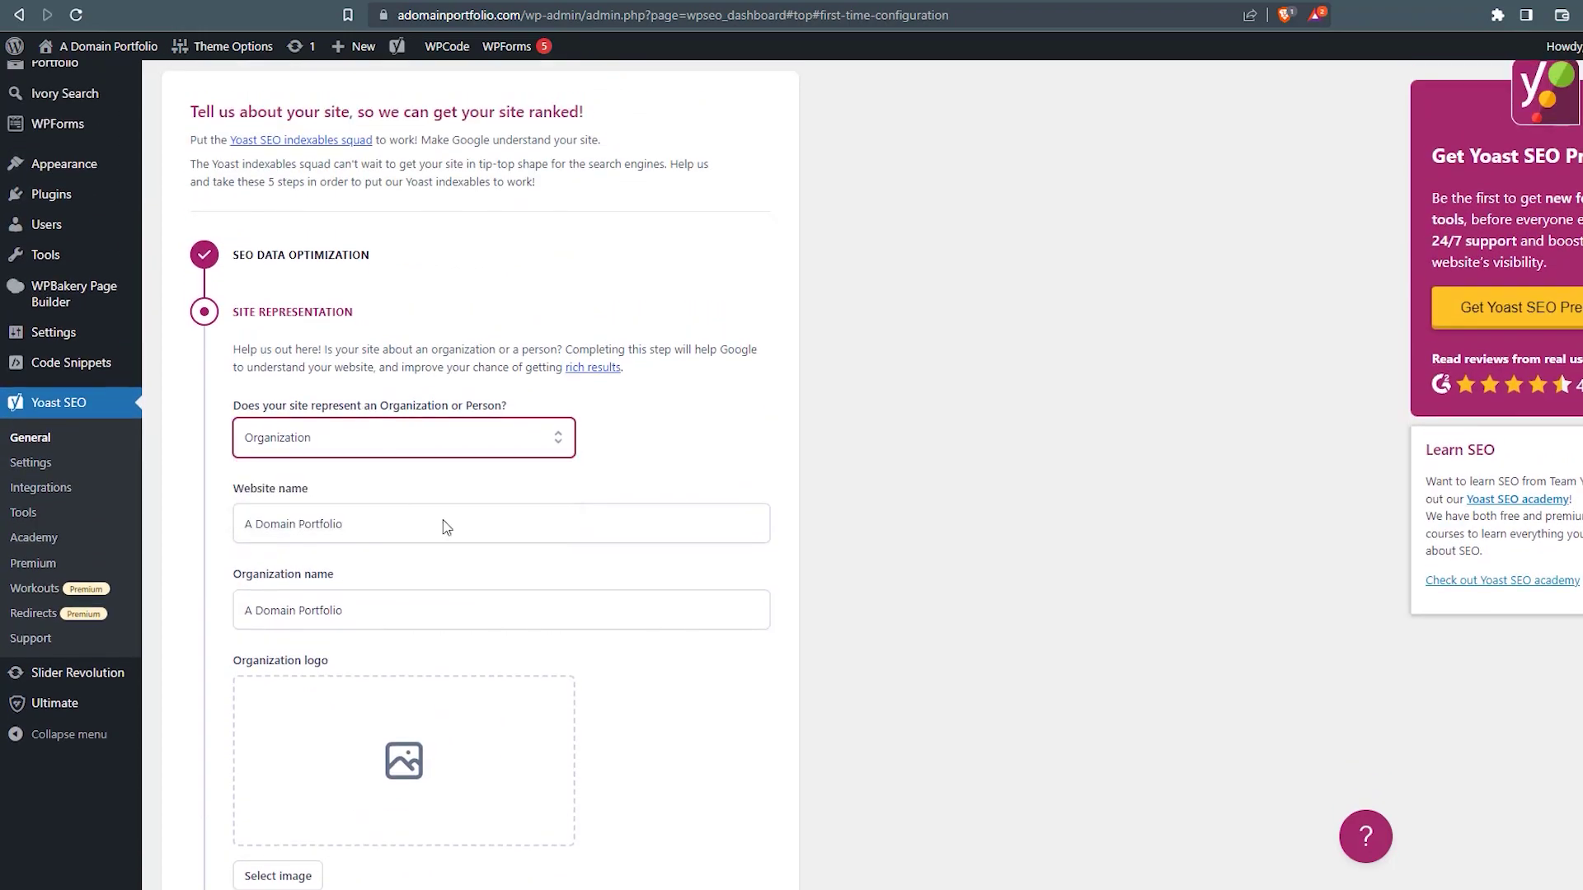
pyautogui.click(414, 523)
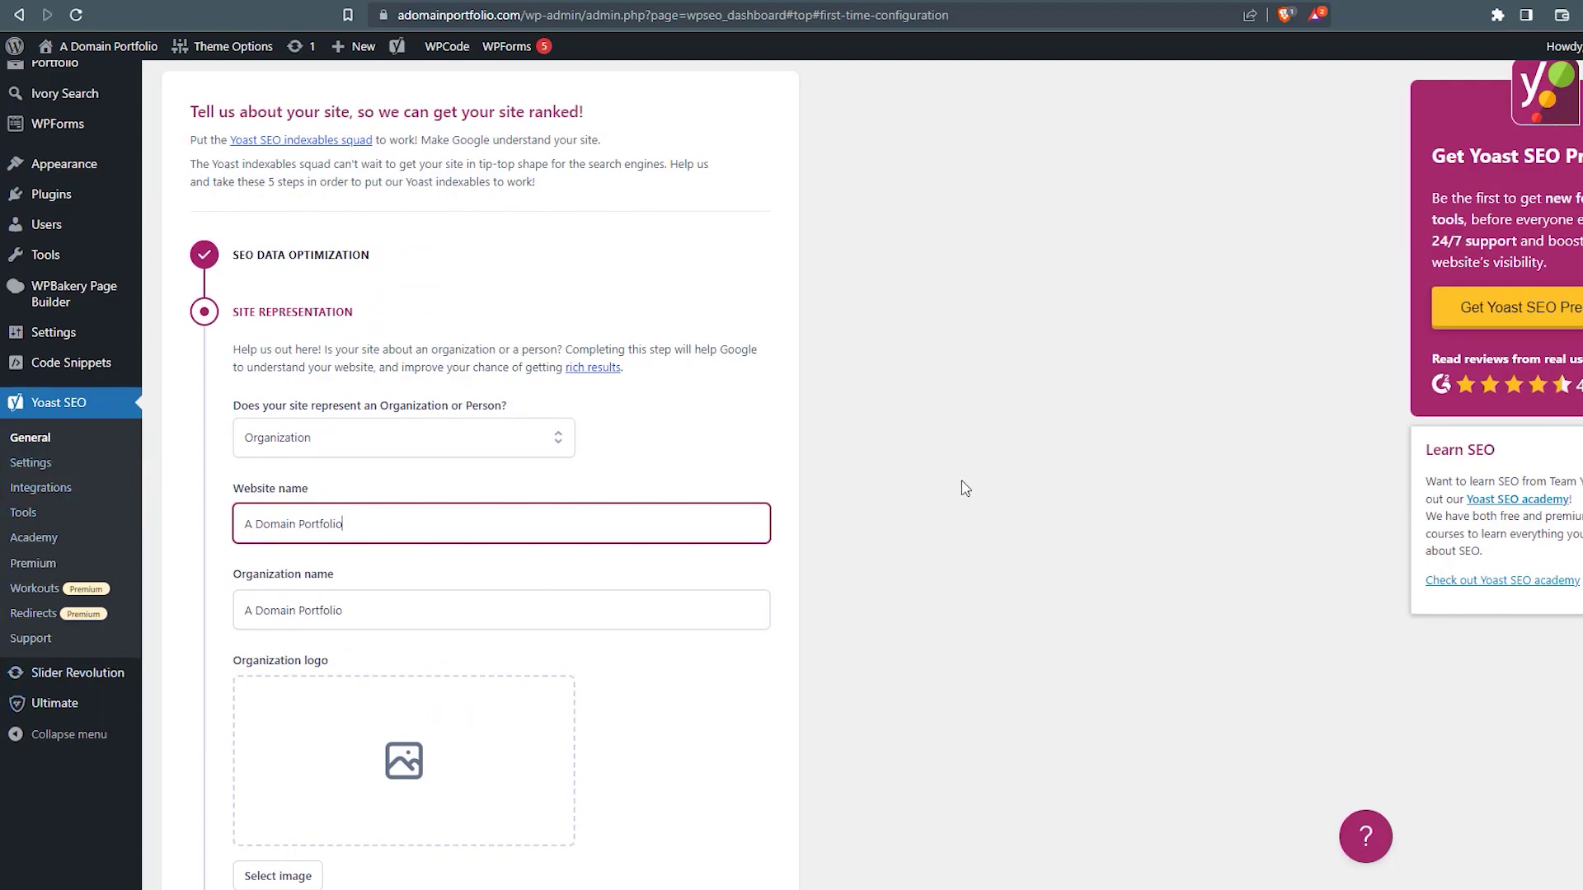
pyautogui.scroll(-2, 938, 646)
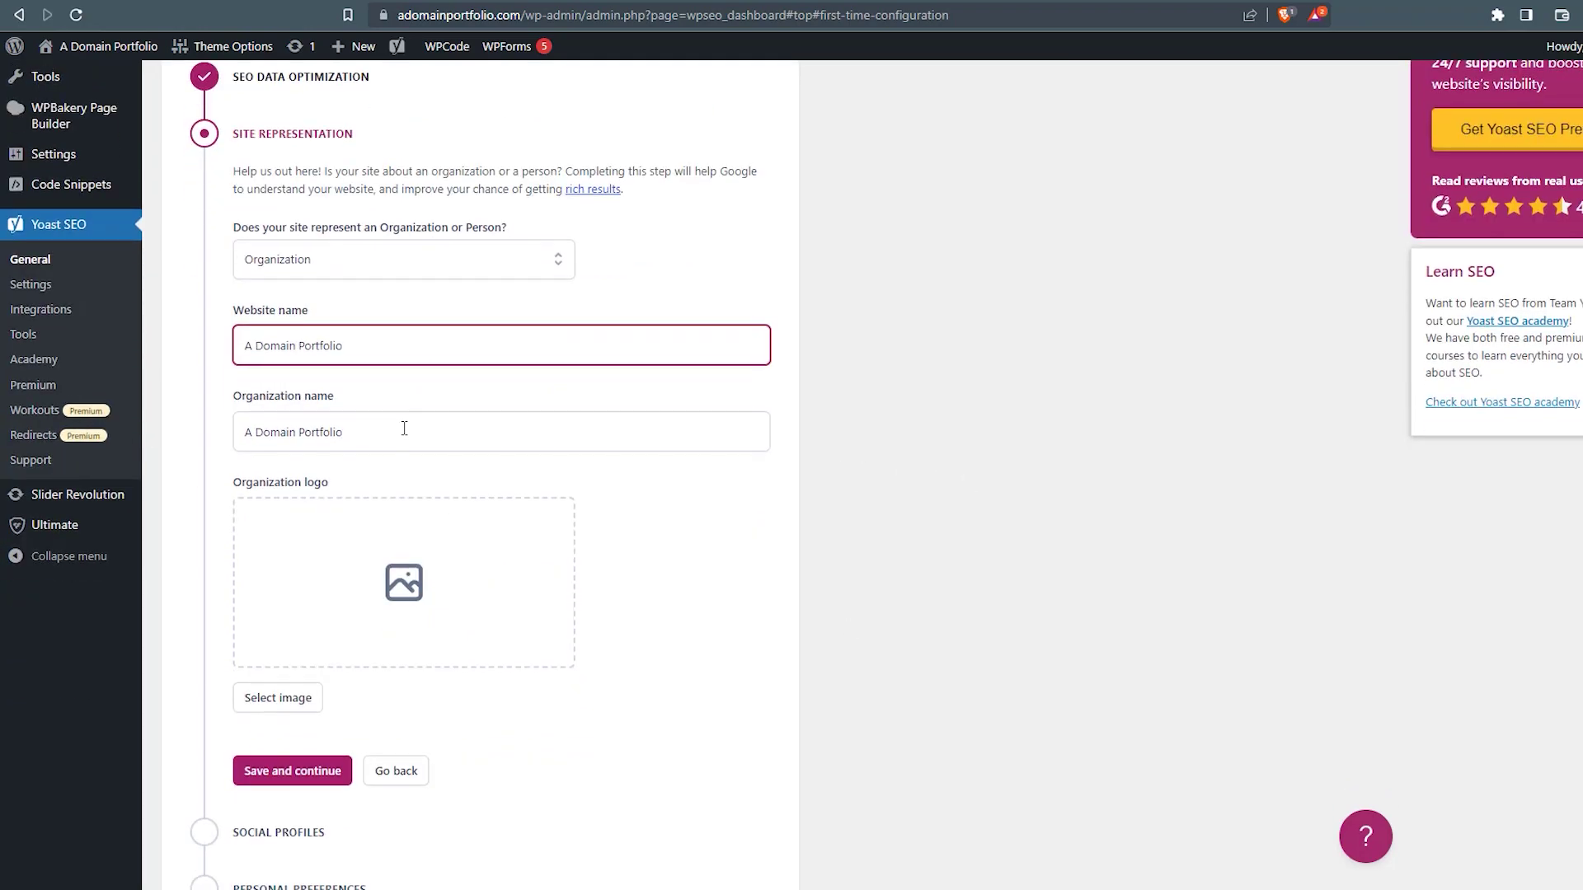
pyautogui.click(405, 428)
pyautogui.scroll(-1, 964, 477)
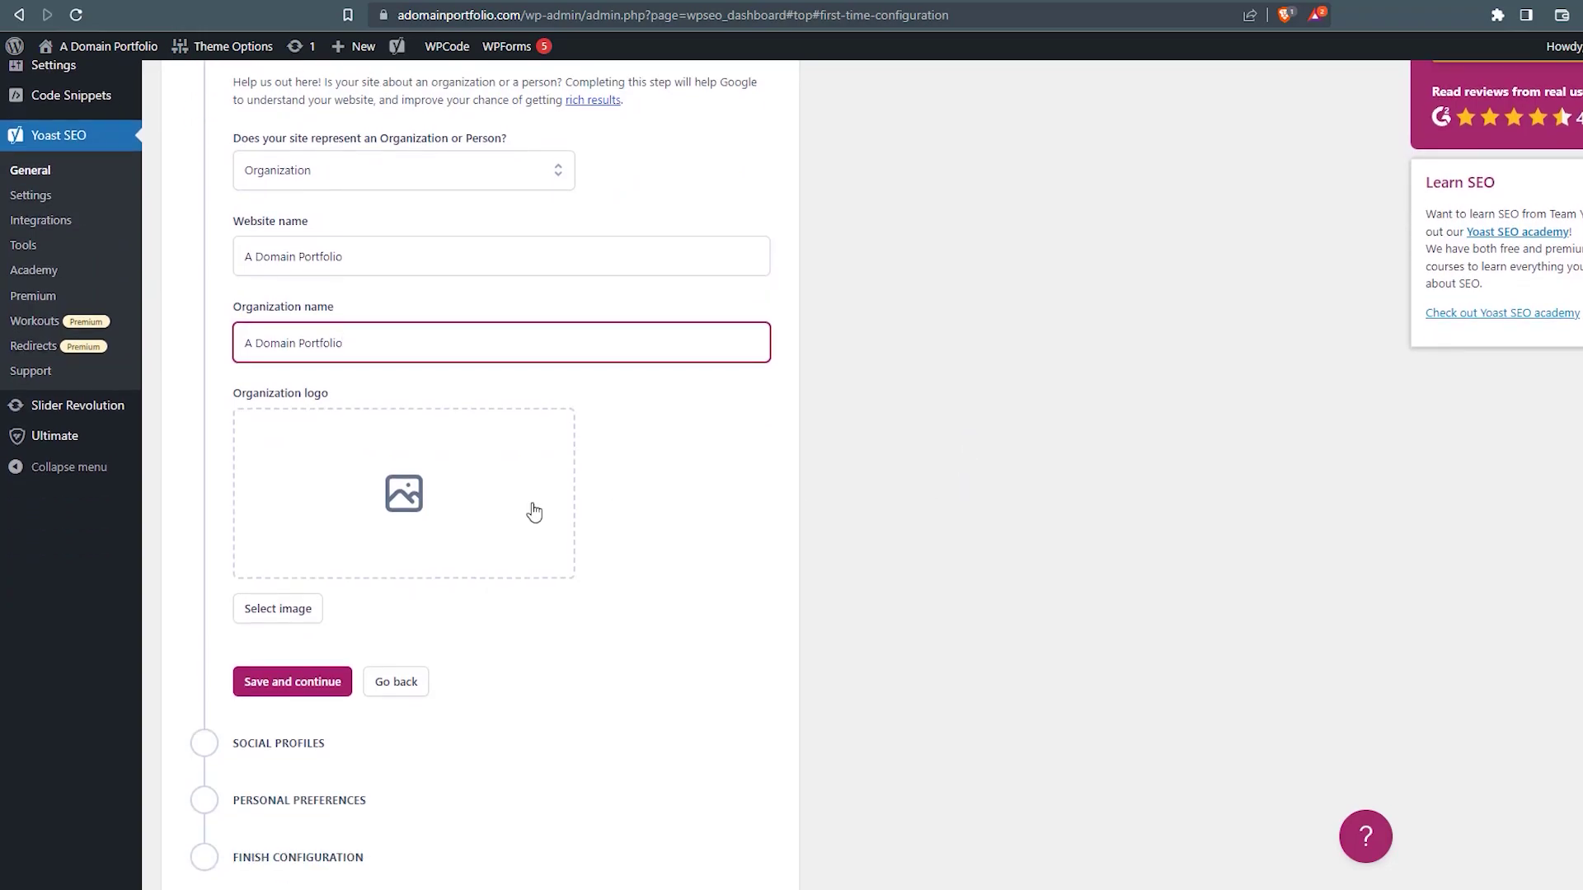
# Step: Set the first Domain Portfolio logo, found by searching 'logo', as organization logo and save
pyautogui.click(420, 500)
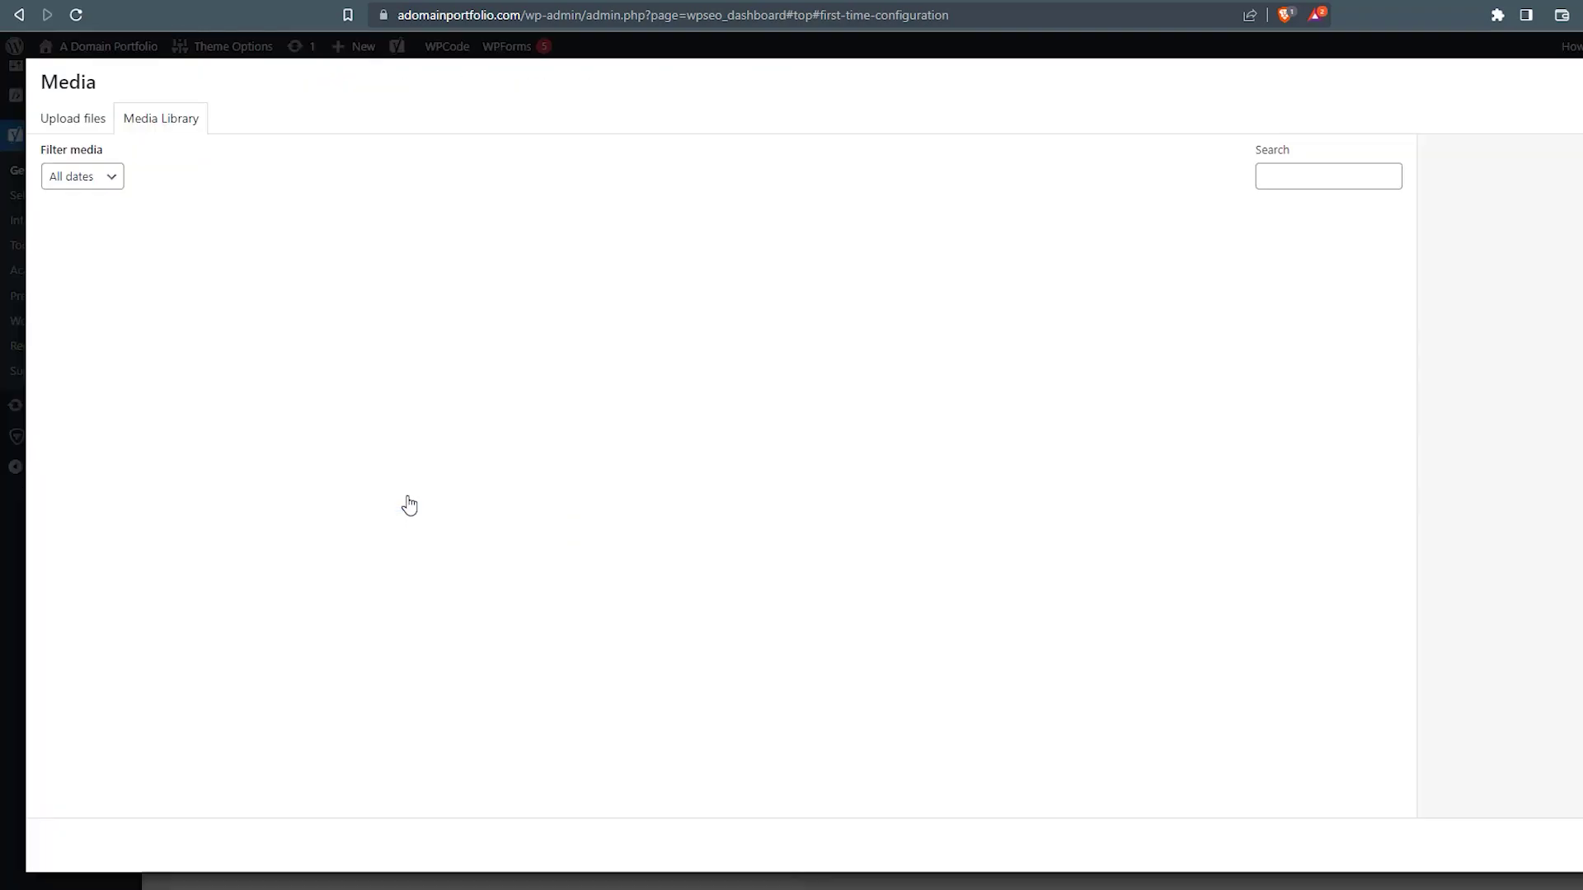
pyautogui.click(1373, 178)
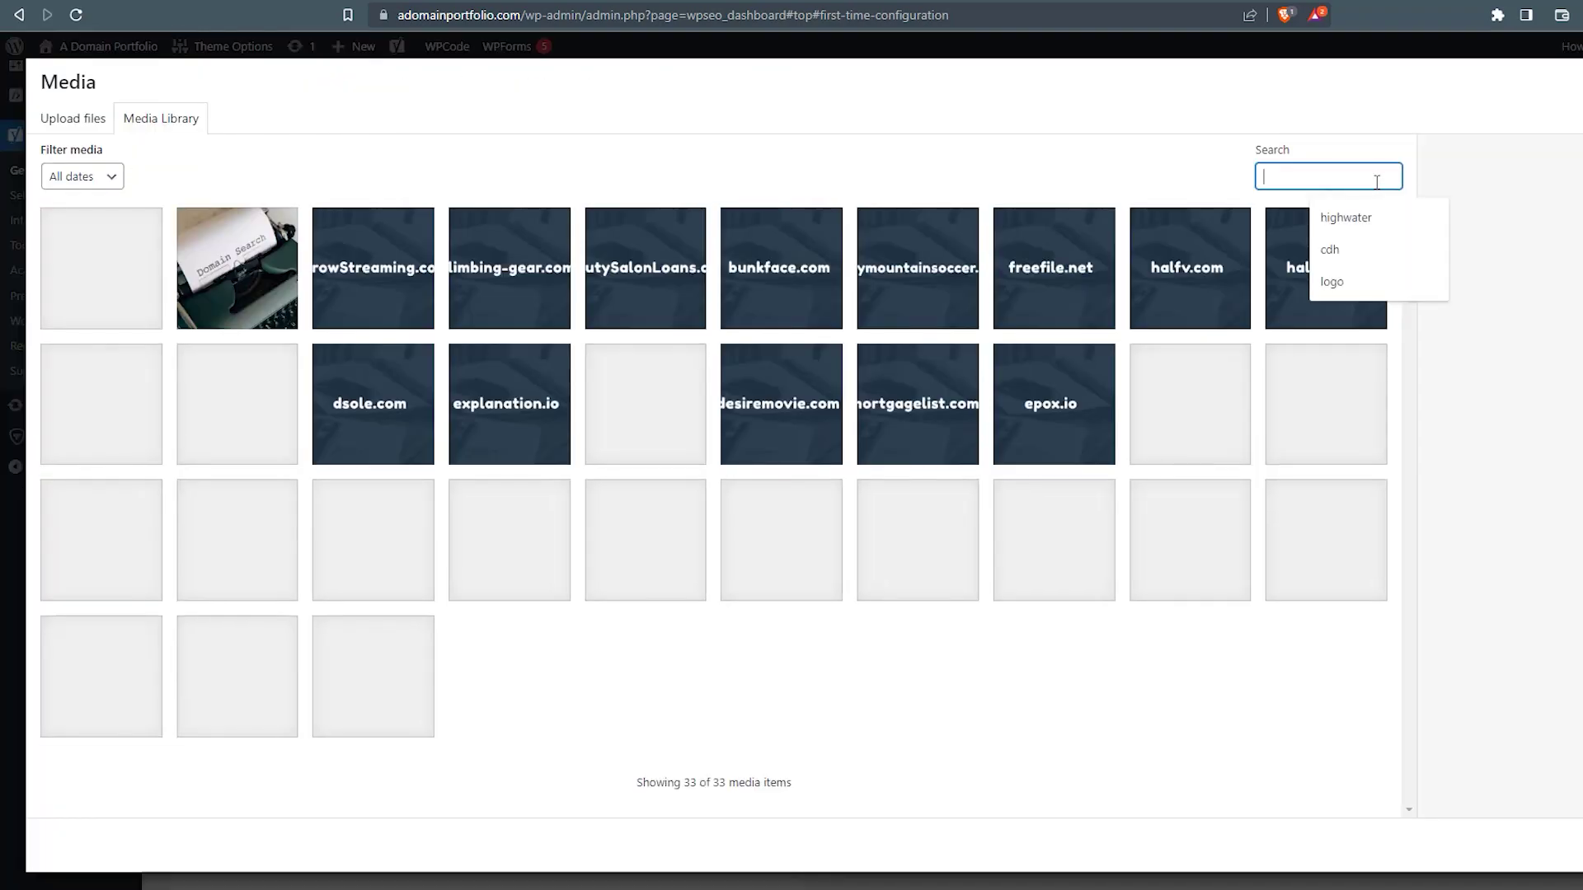
pyautogui.write('logo')
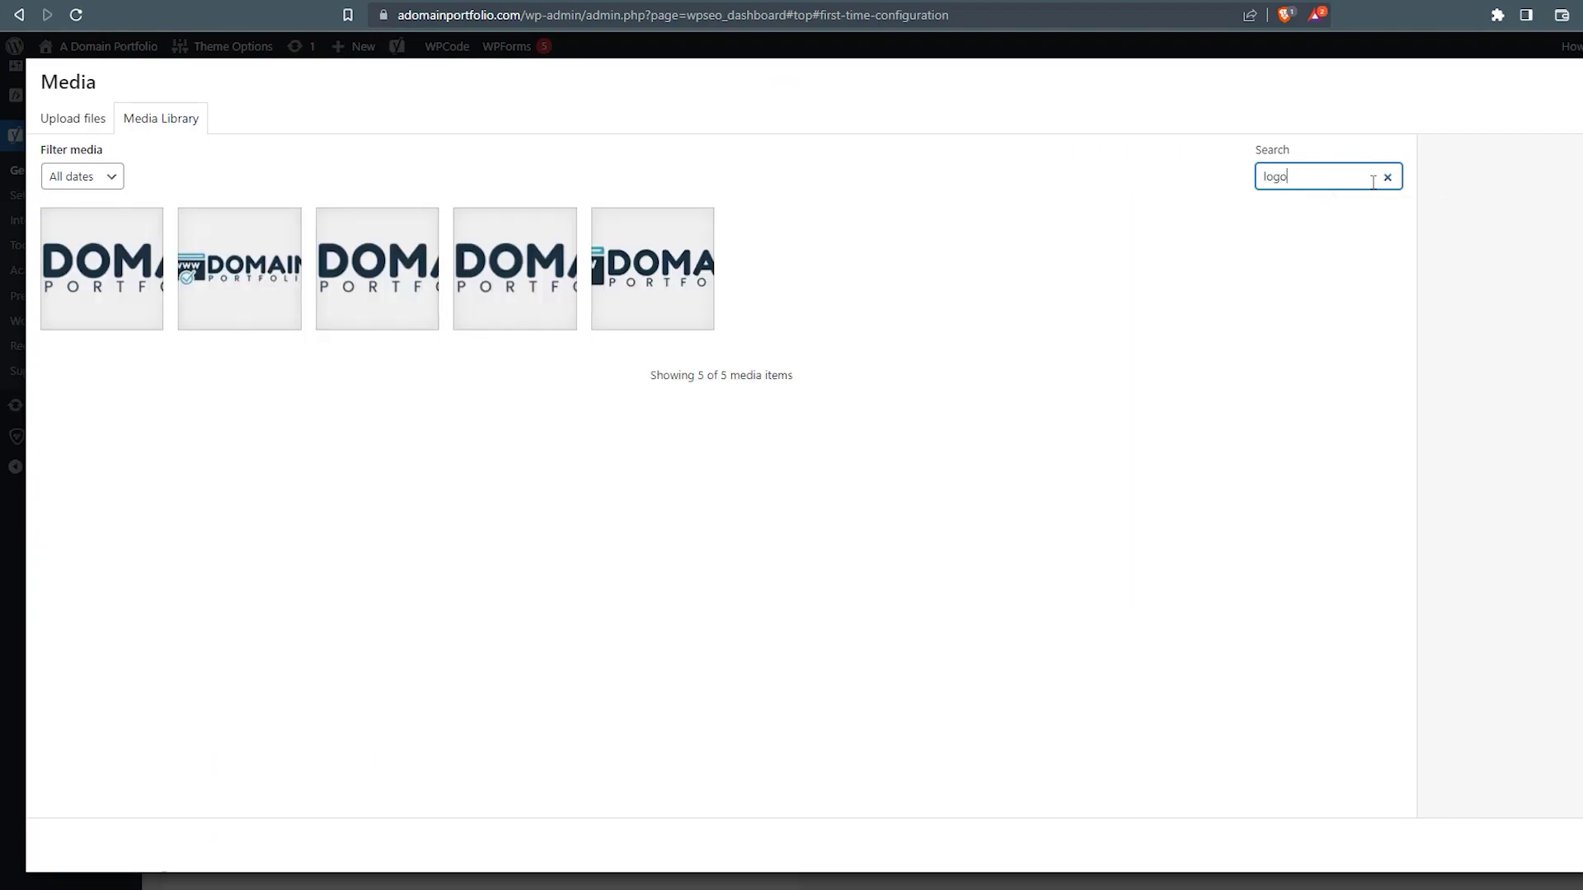
pyautogui.click(104, 295)
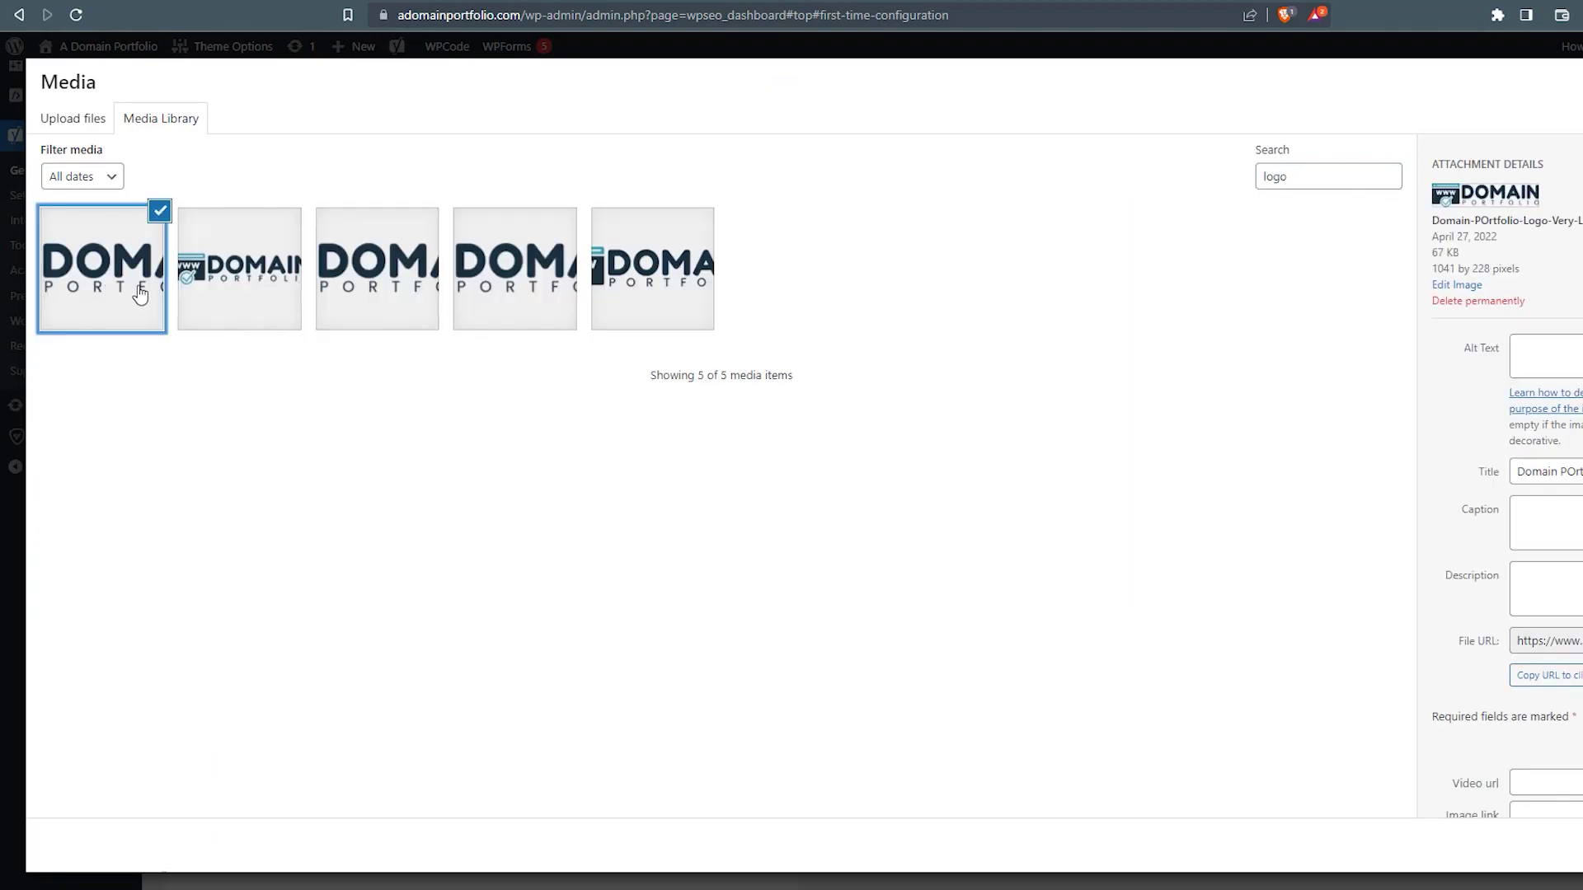
pyautogui.press('Return')
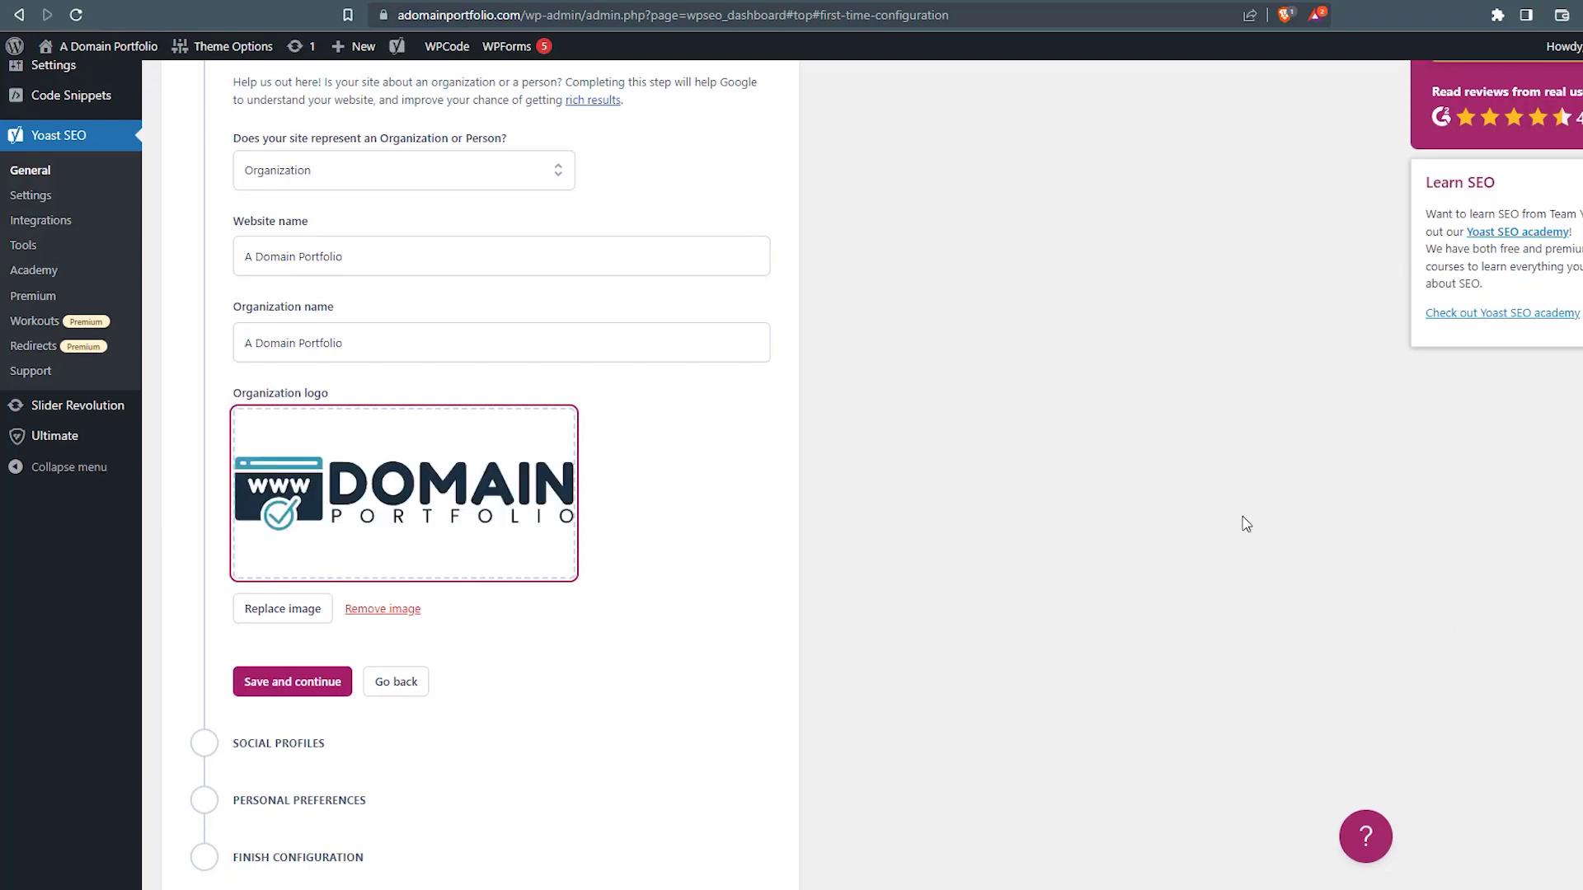
pyautogui.scroll(-1, 1270, 595)
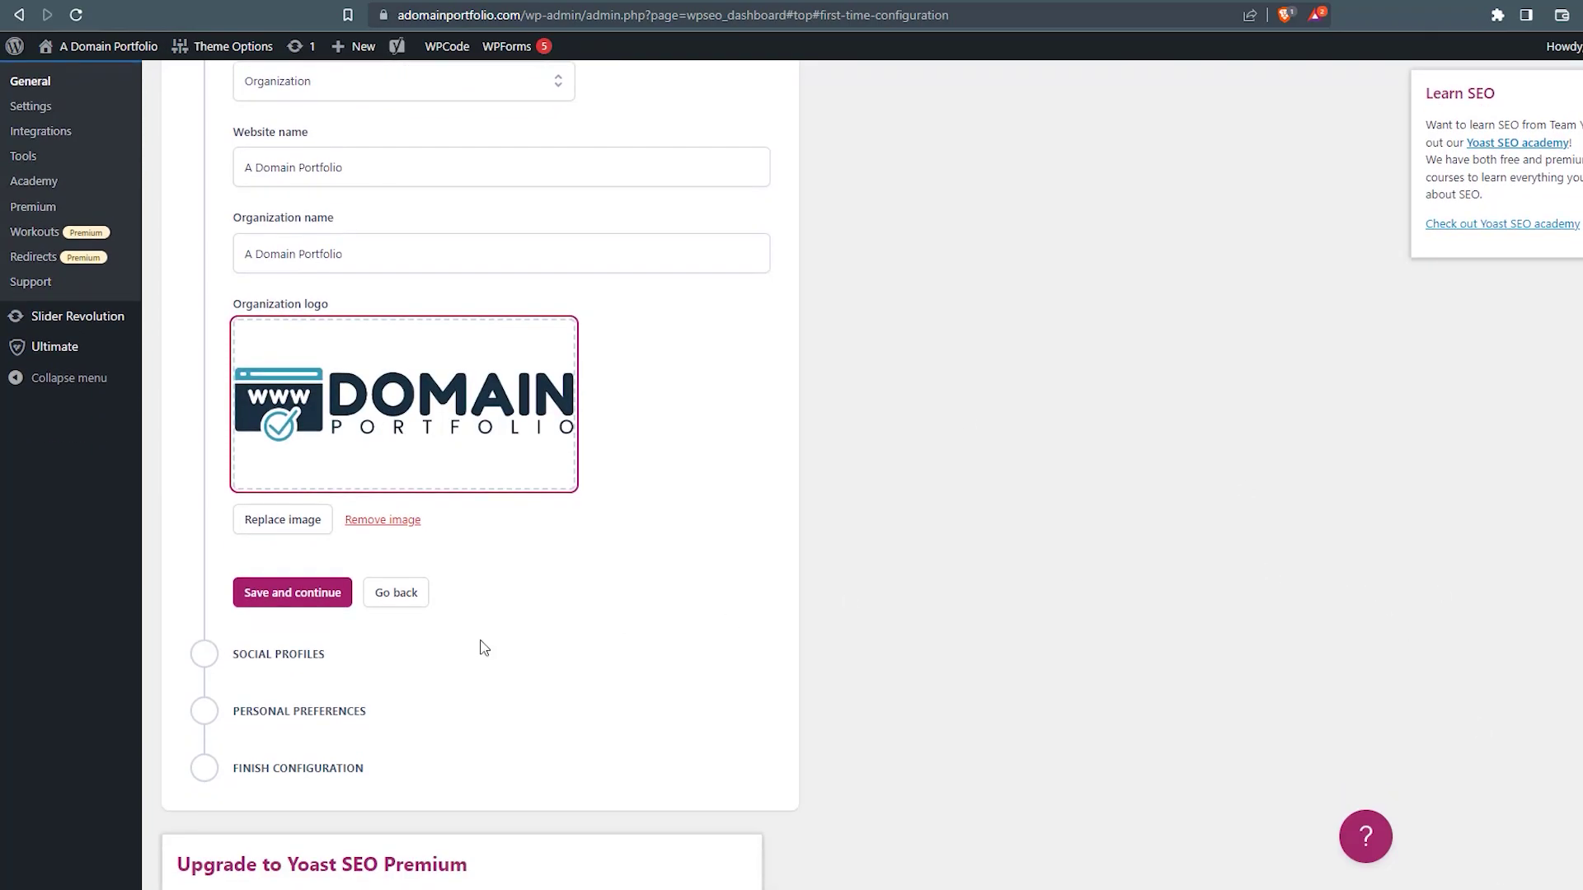
pyautogui.click(272, 610)
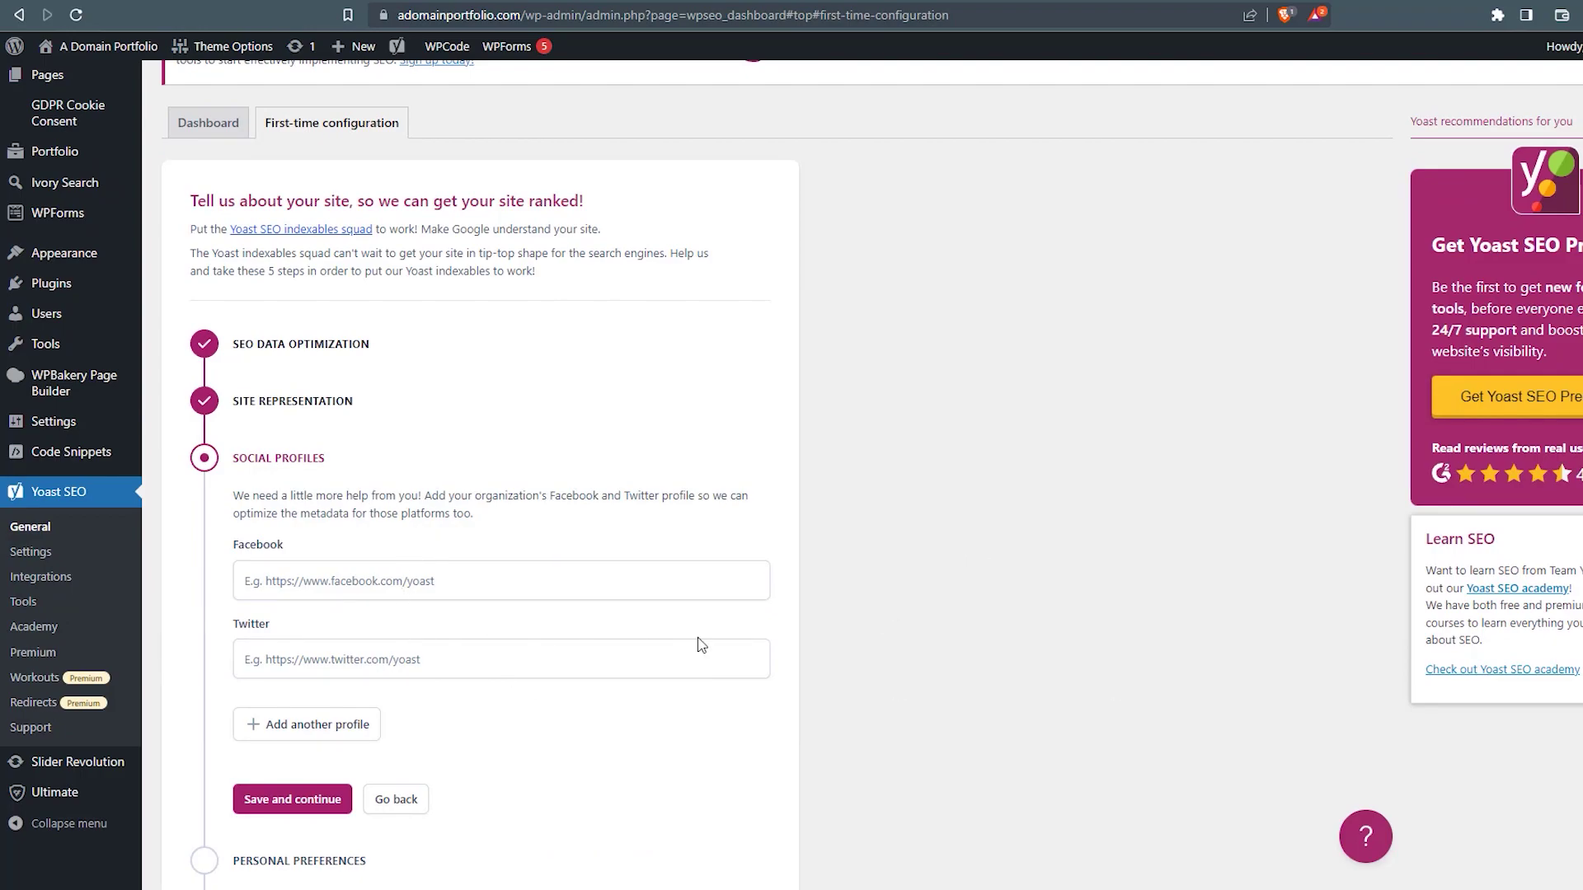
# Step: Save social profiles empty and personal preferences with usage tracking declined
pyautogui.click(294, 804)
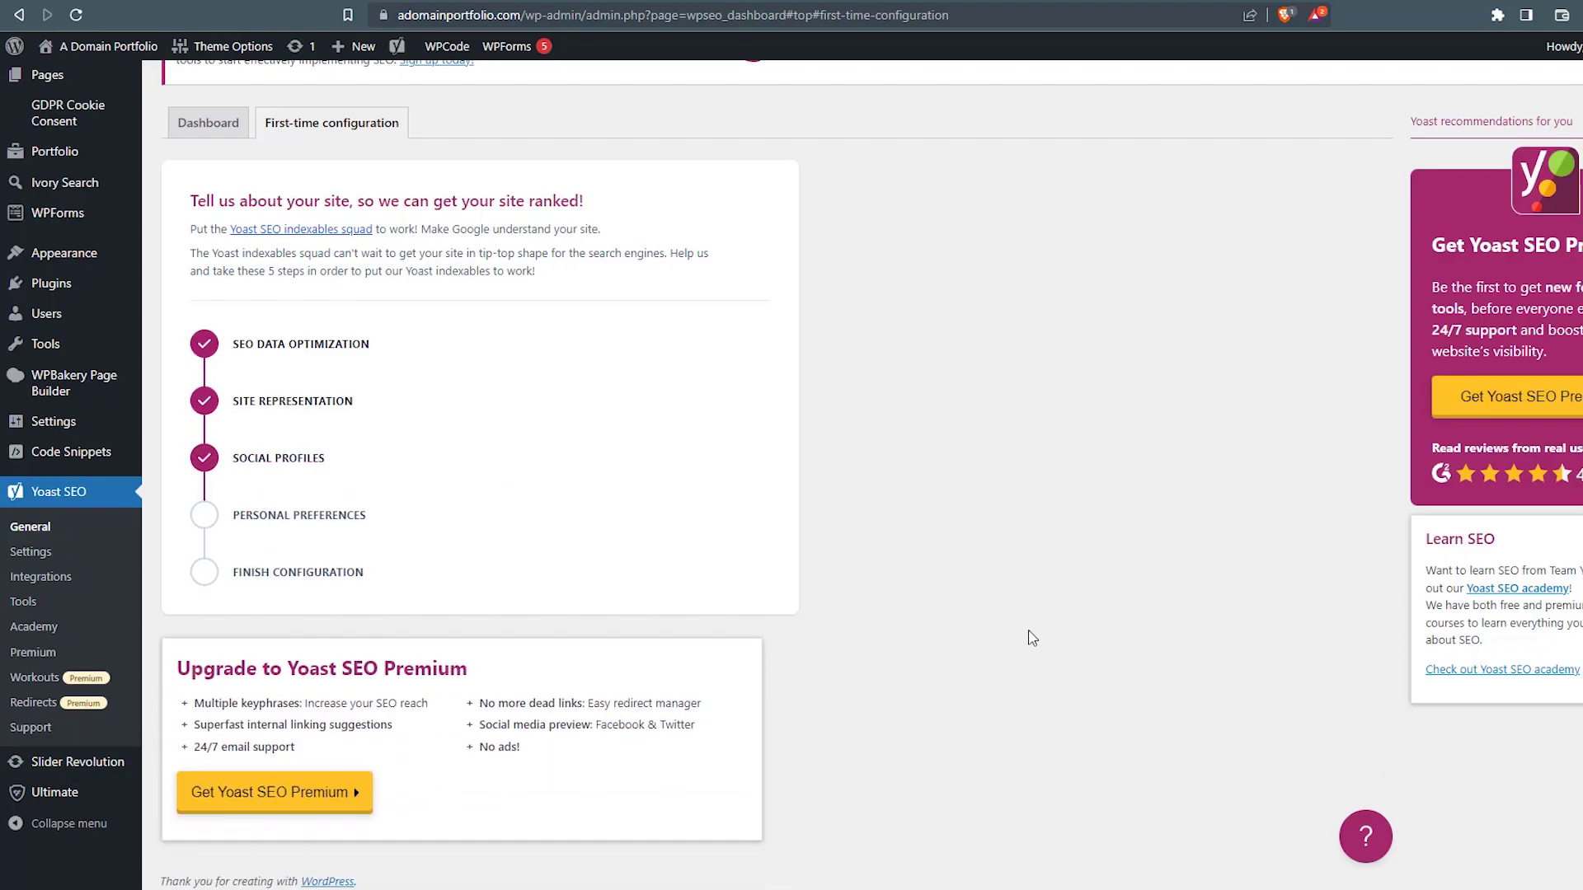
pyautogui.scroll(-1, 1038, 602)
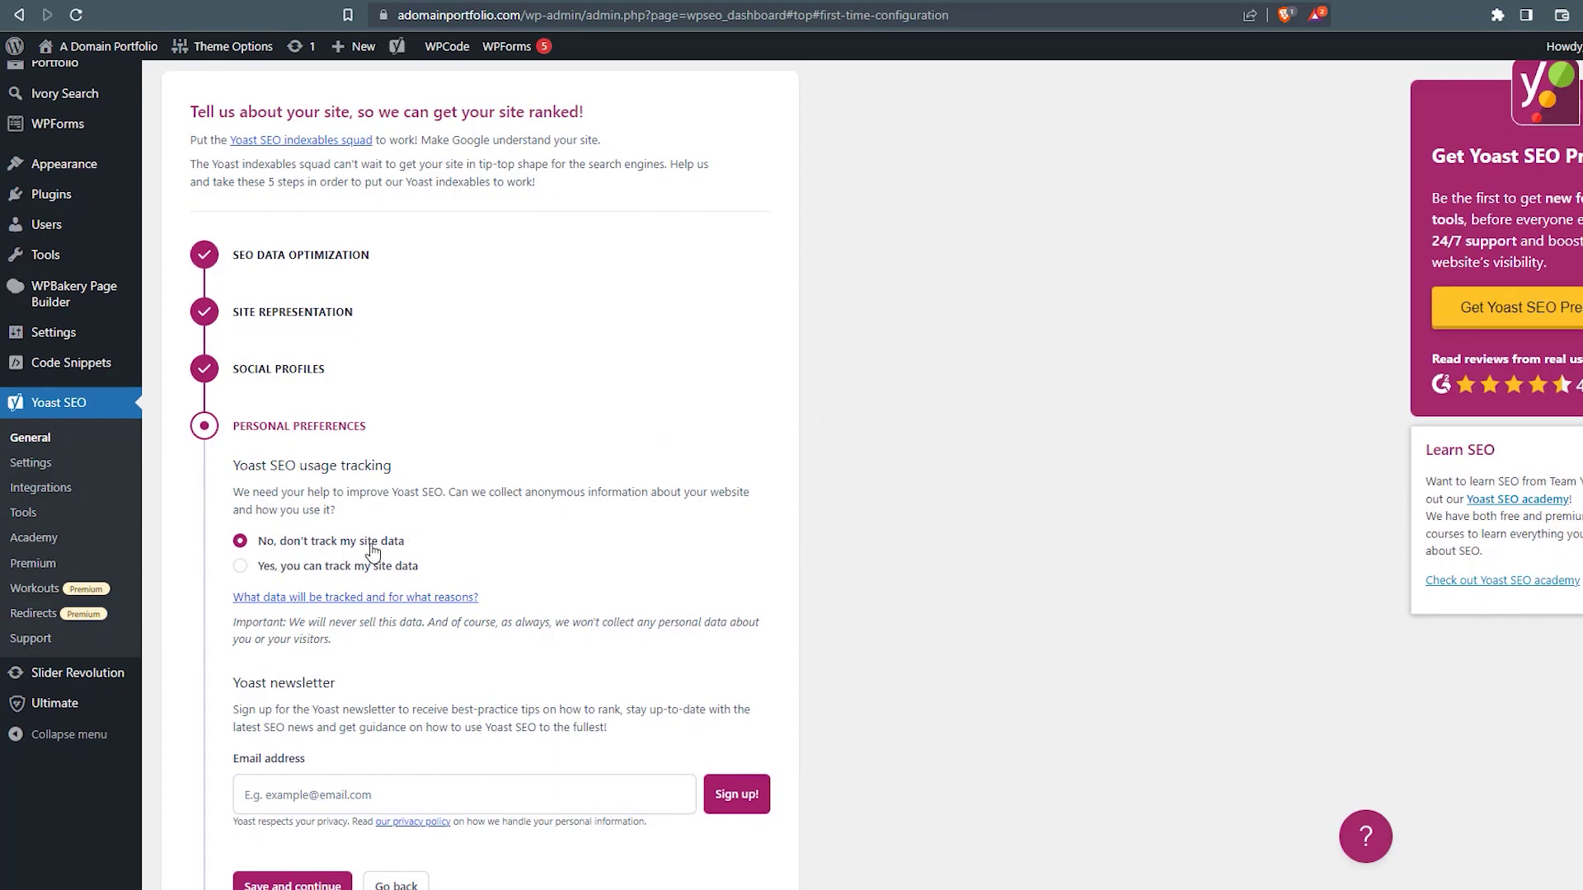
pyautogui.scroll(-2, 866, 544)
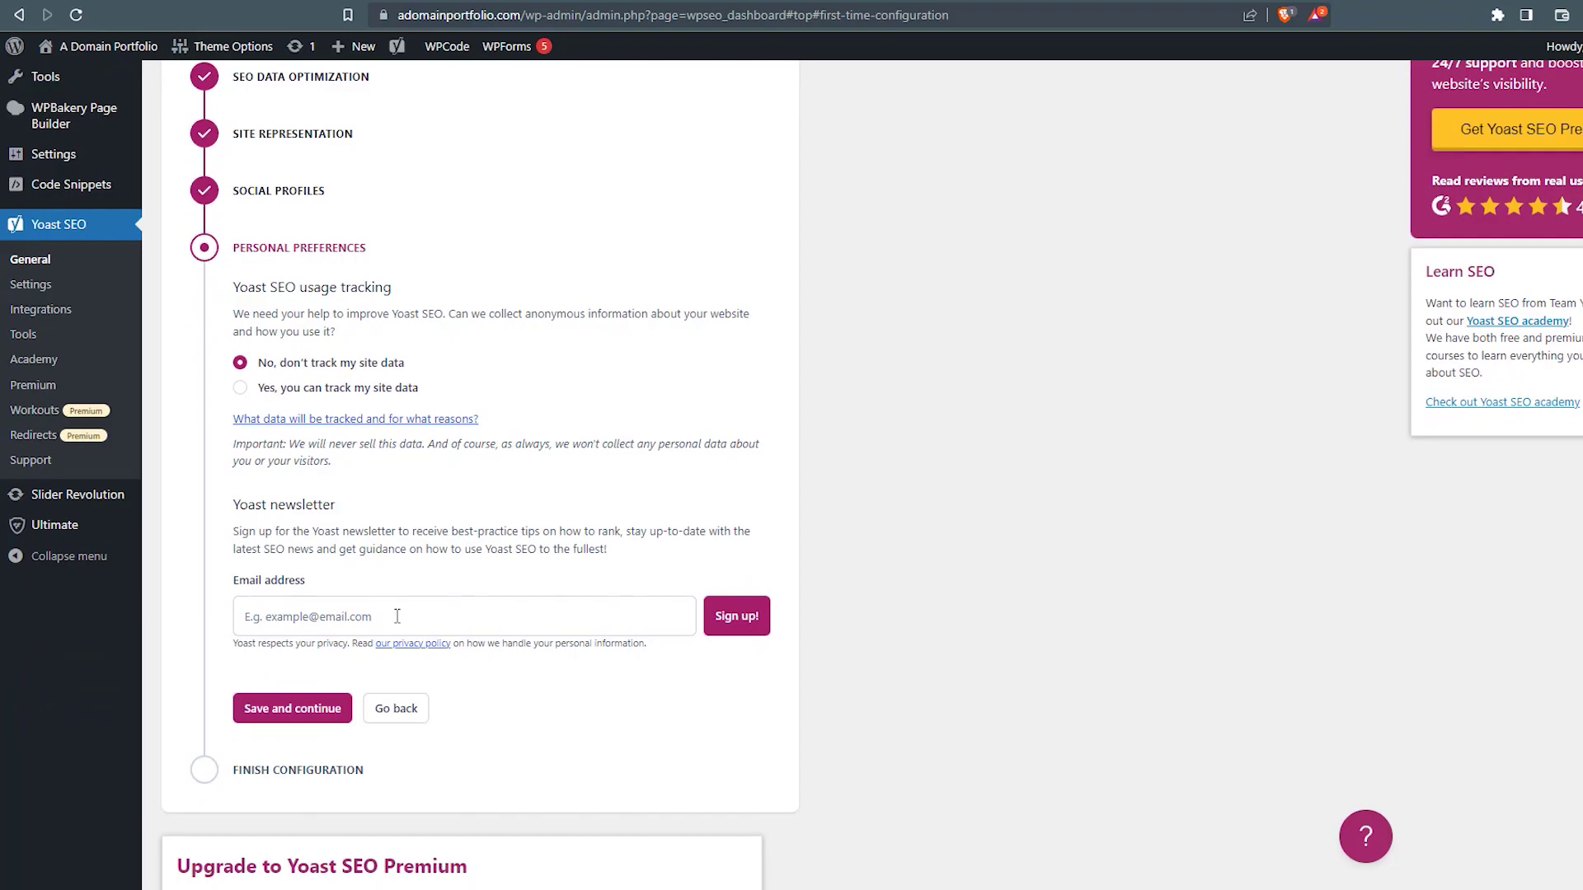
pyautogui.click(320, 711)
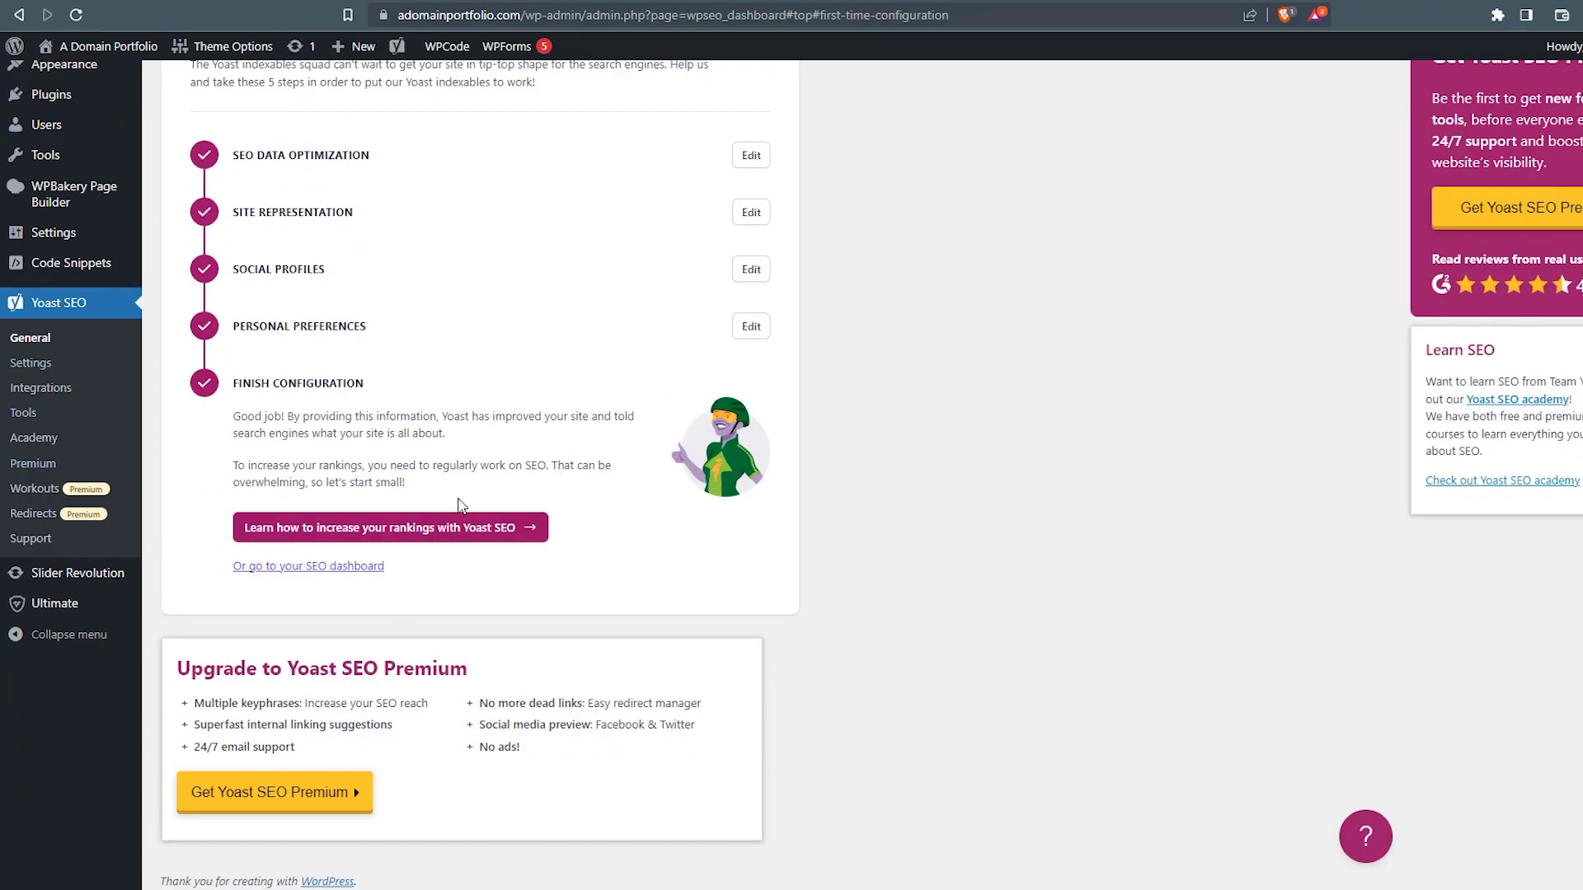
# Step: Go to the Yoast SEO dashboard from the Finish configuration screen
pyautogui.click(318, 567)
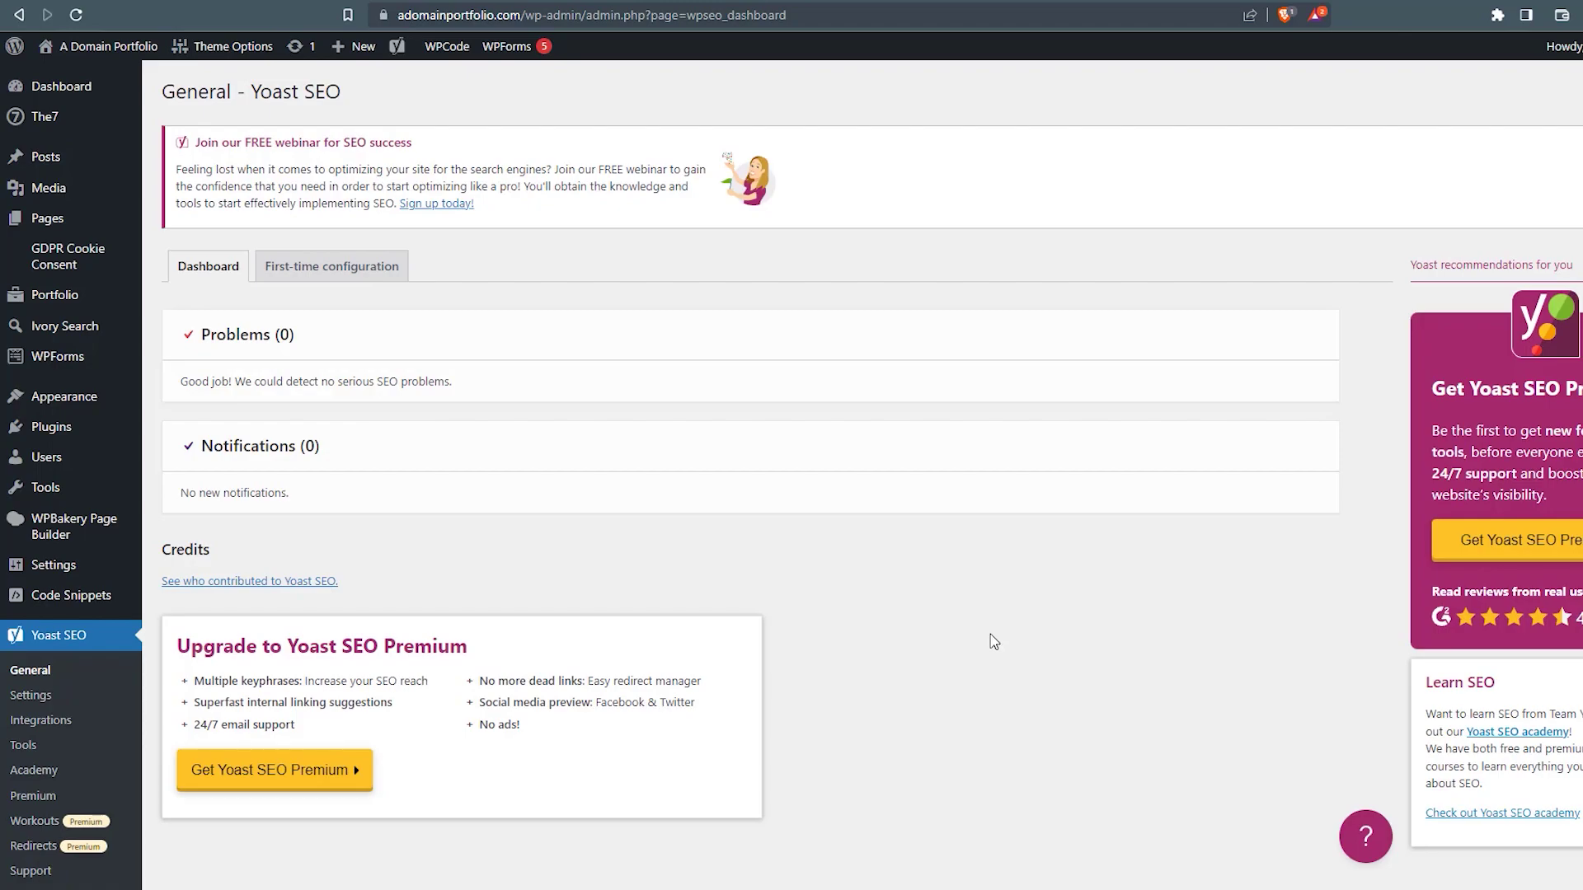
# Step: Open the Domain Portfolio page from All Pages in the editor
pyautogui.click(71, 227)
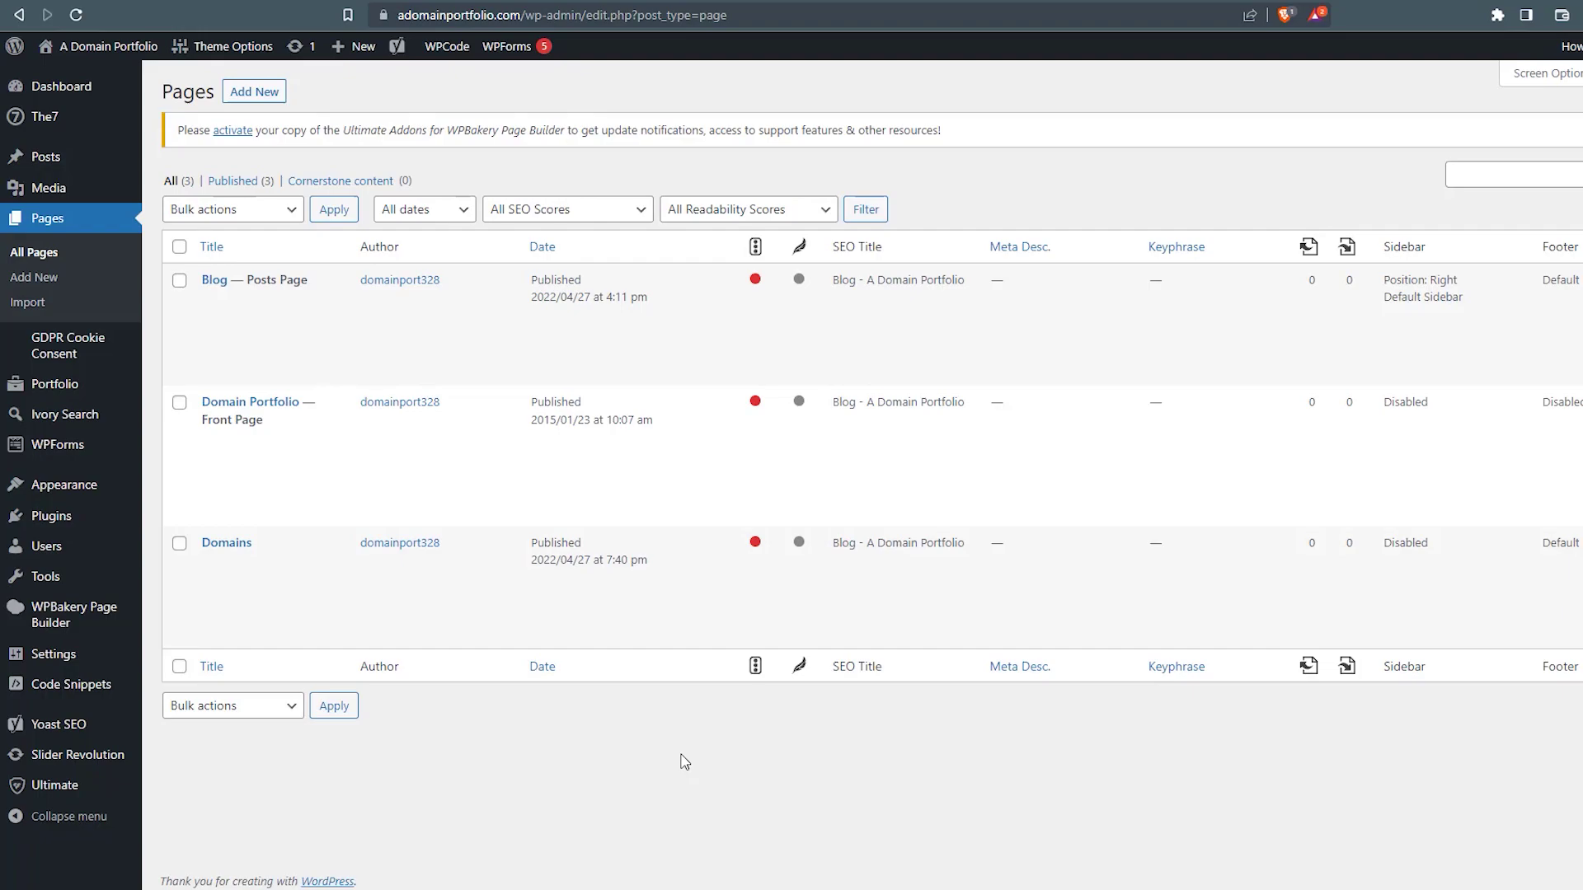
pyautogui.click(227, 403)
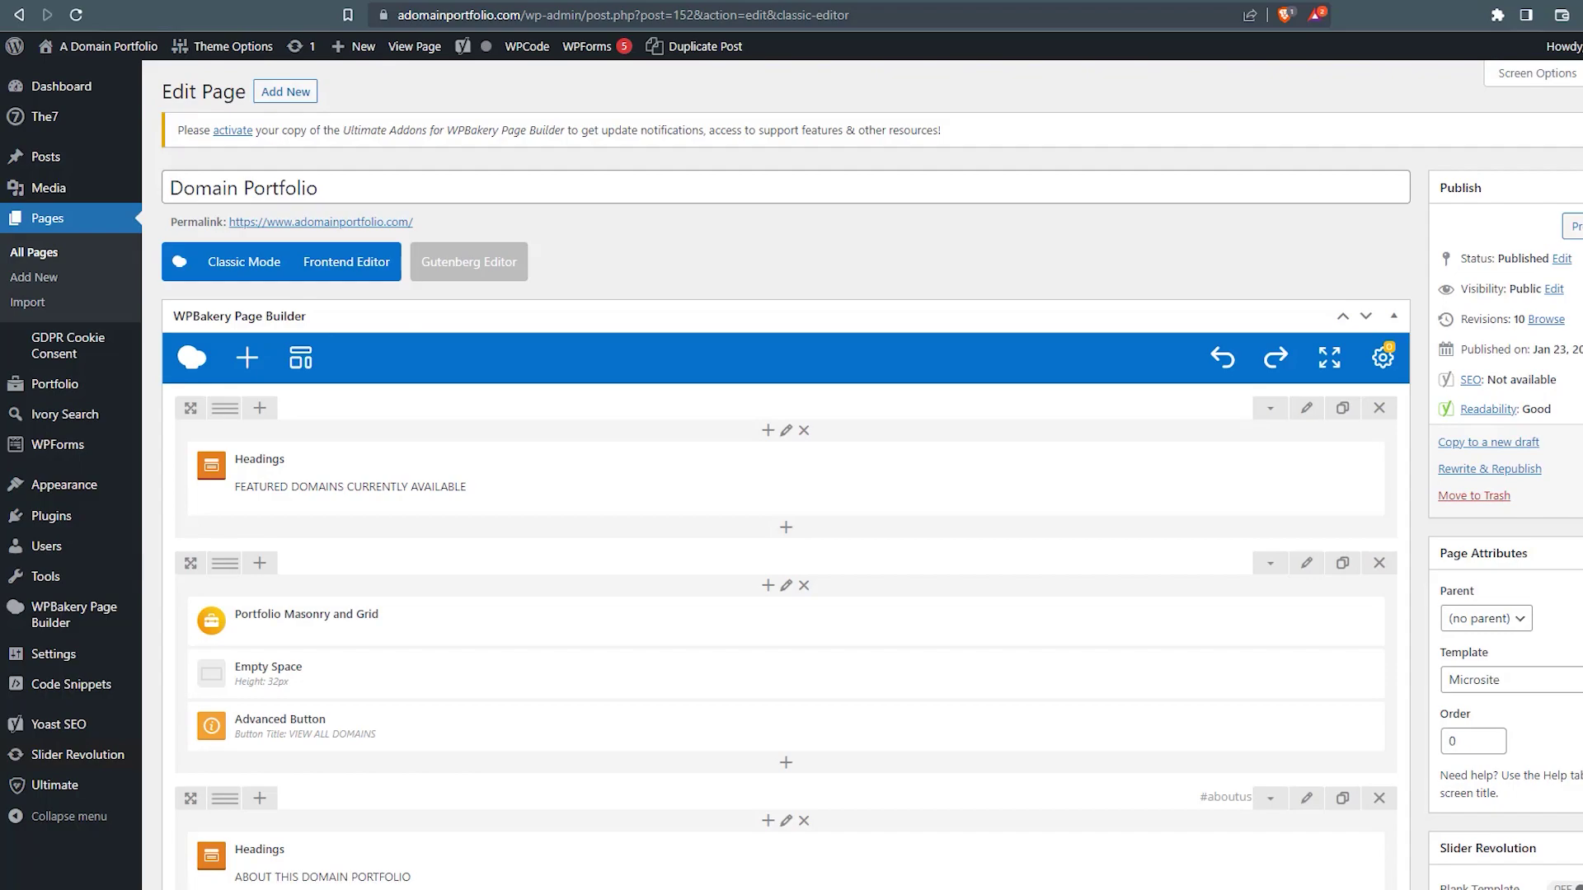
pyautogui.scroll(-20, 784, 495)
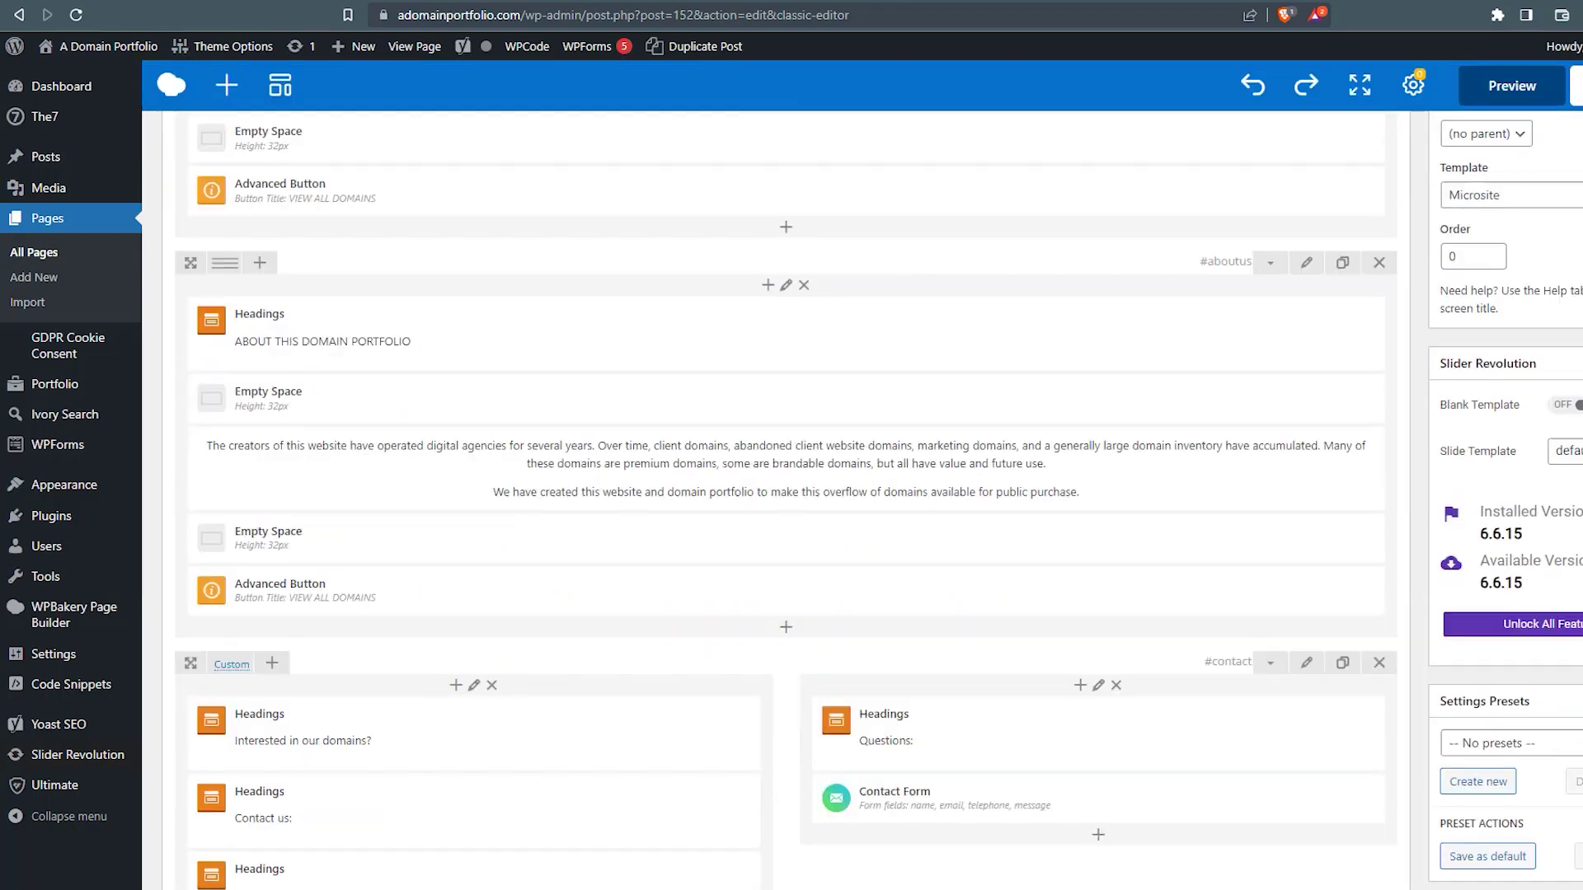
pyautogui.scroll(-2, 780, 363)
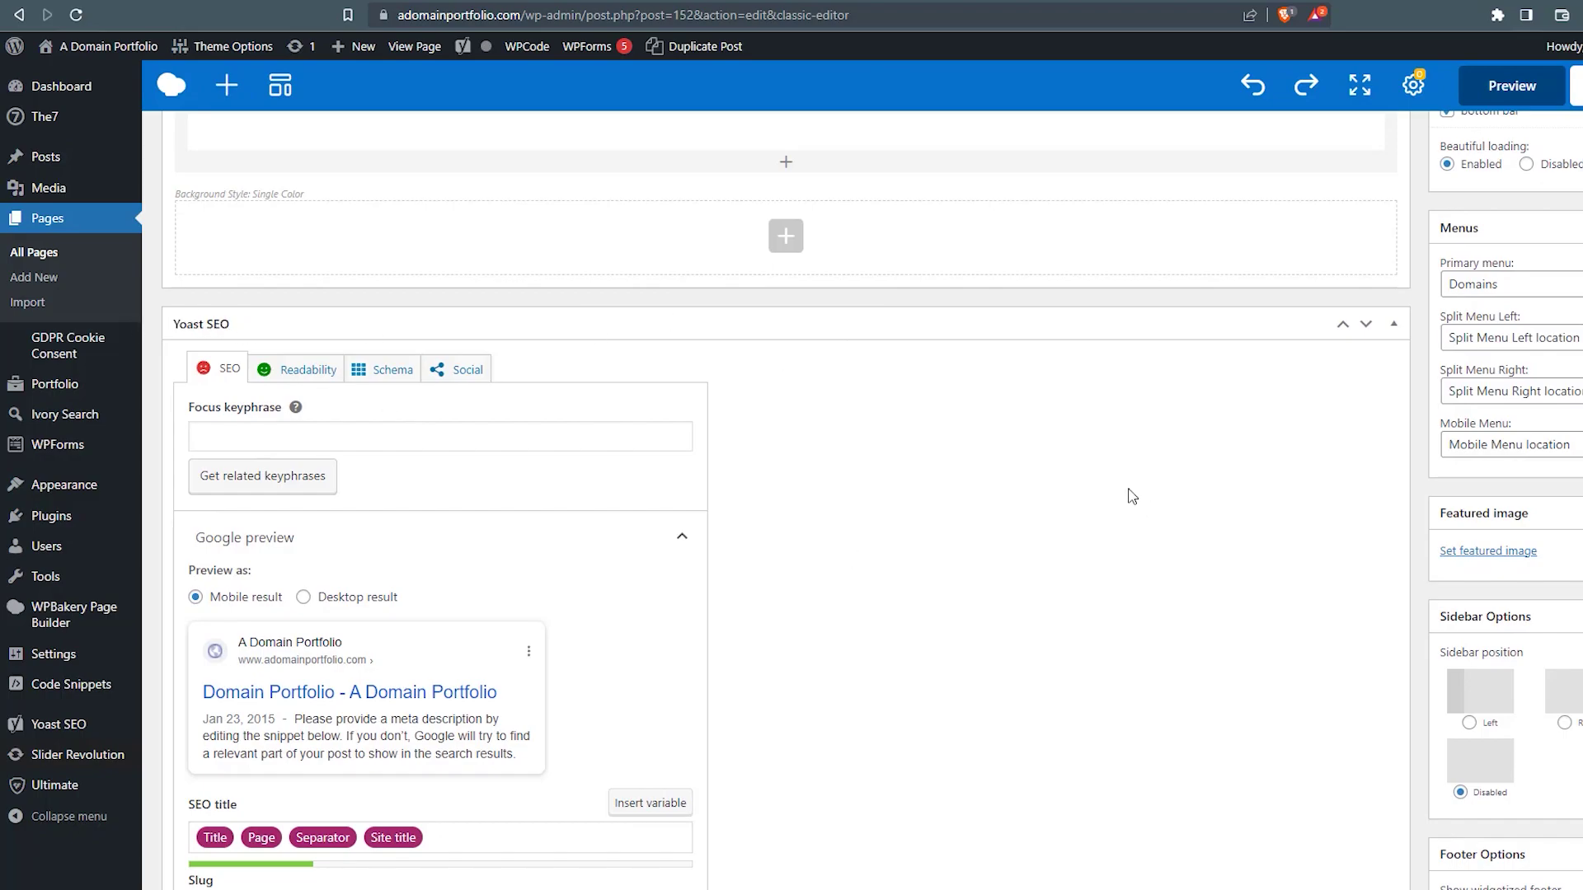
pyautogui.press('Home')
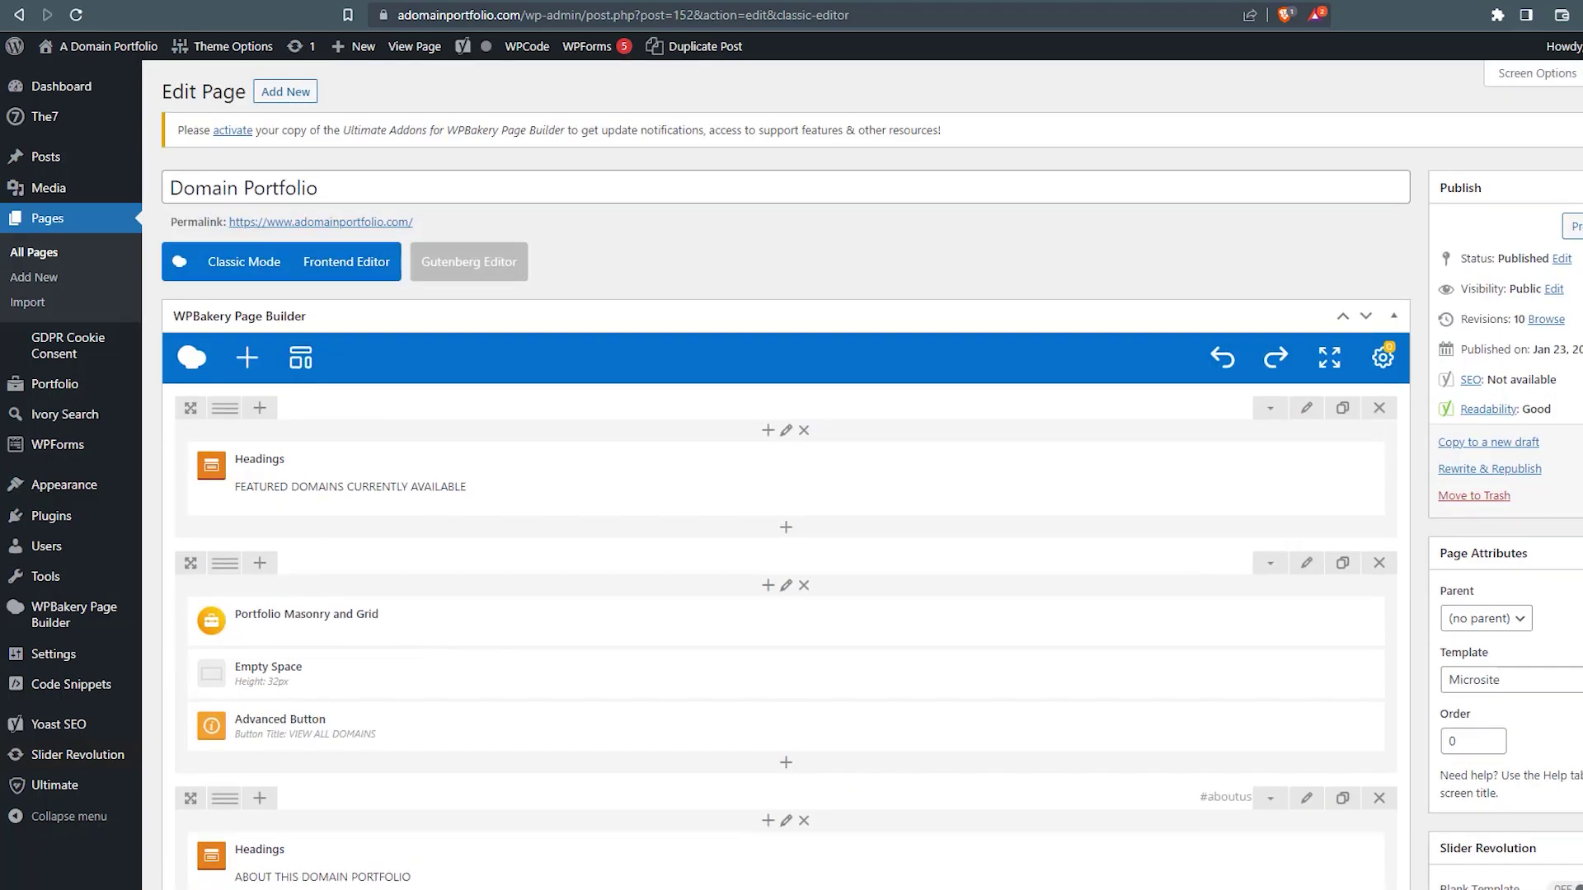
# Step: Toggle the Yoast SEO box off and back on in Screen Options, then close it
pyautogui.click(1555, 80)
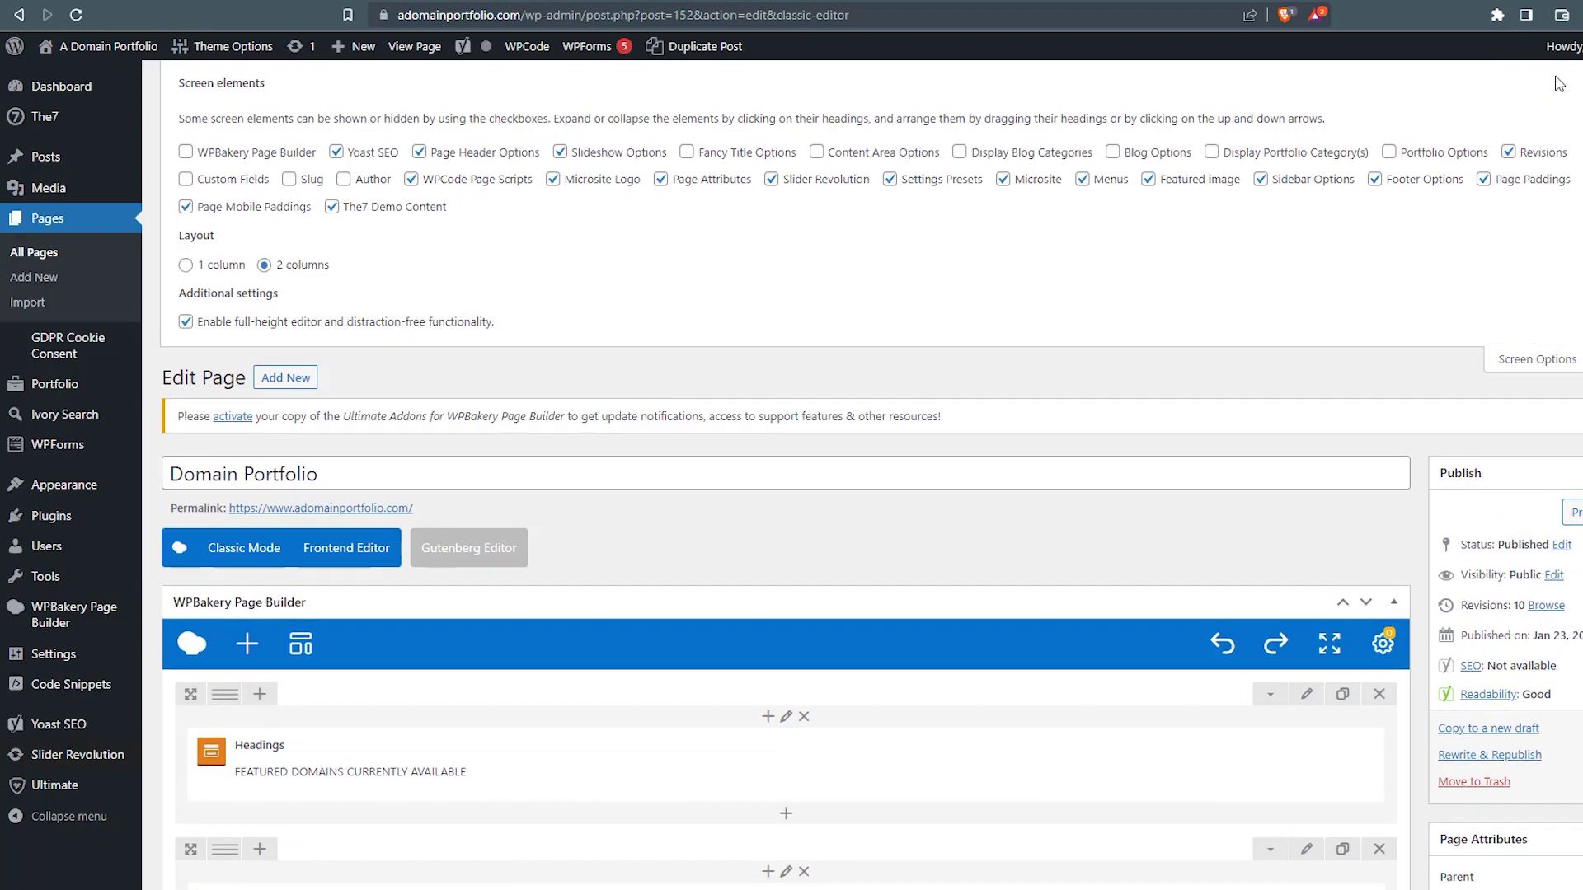
pyautogui.click(337, 154)
pyautogui.click(337, 153)
pyautogui.click(1548, 365)
# Step: Scroll down to the Yoast SEO box and select its SEO title field
pyautogui.scroll(-15, 784, 494)
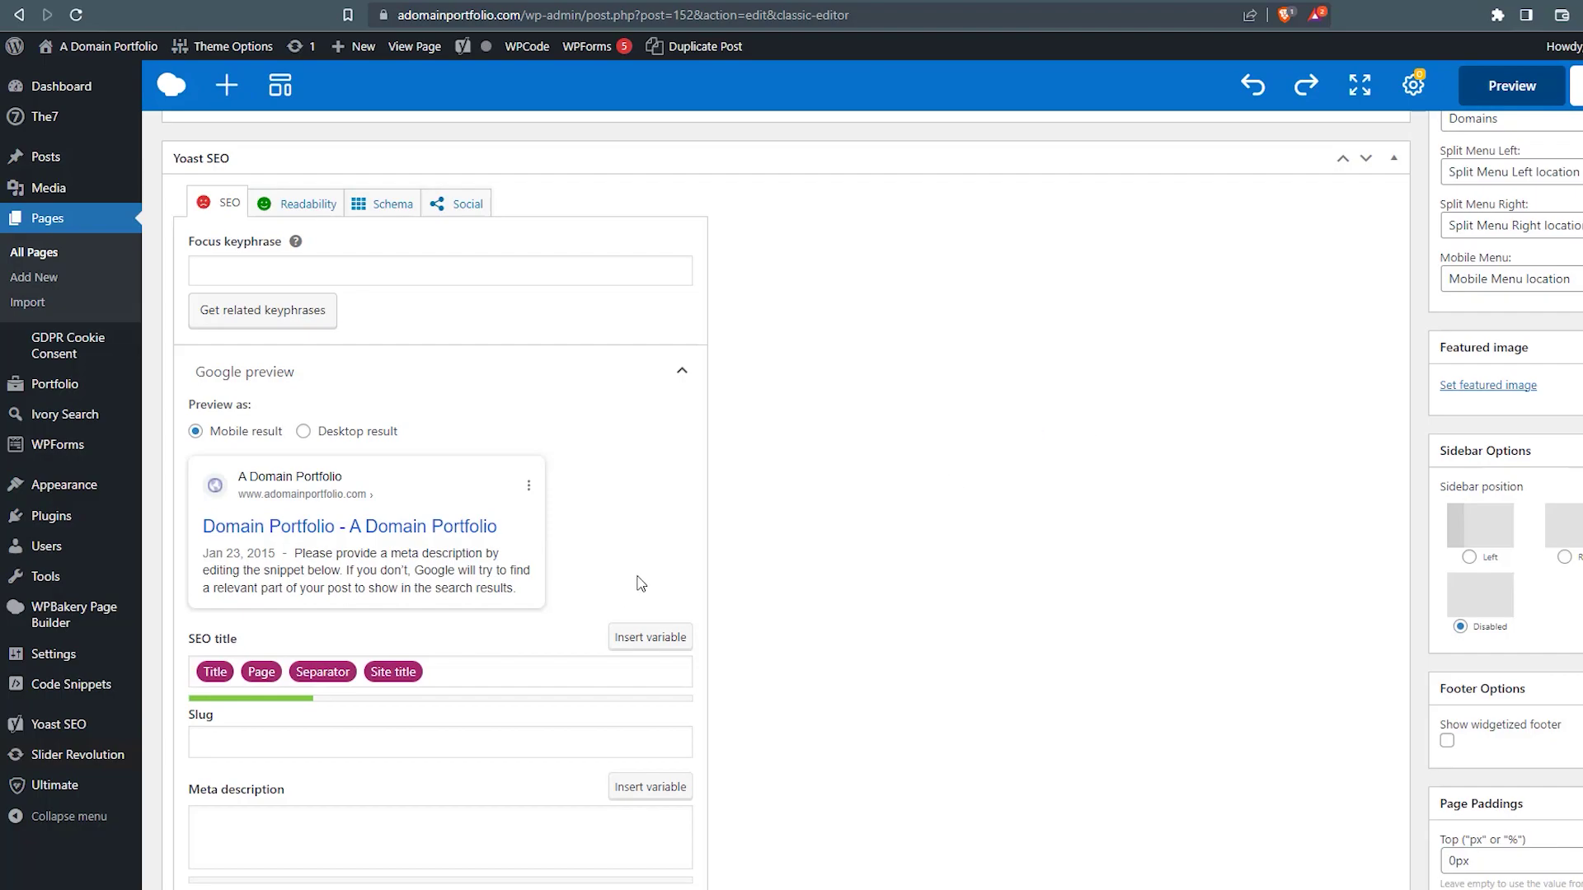
pyautogui.scroll(-1, 458, 569)
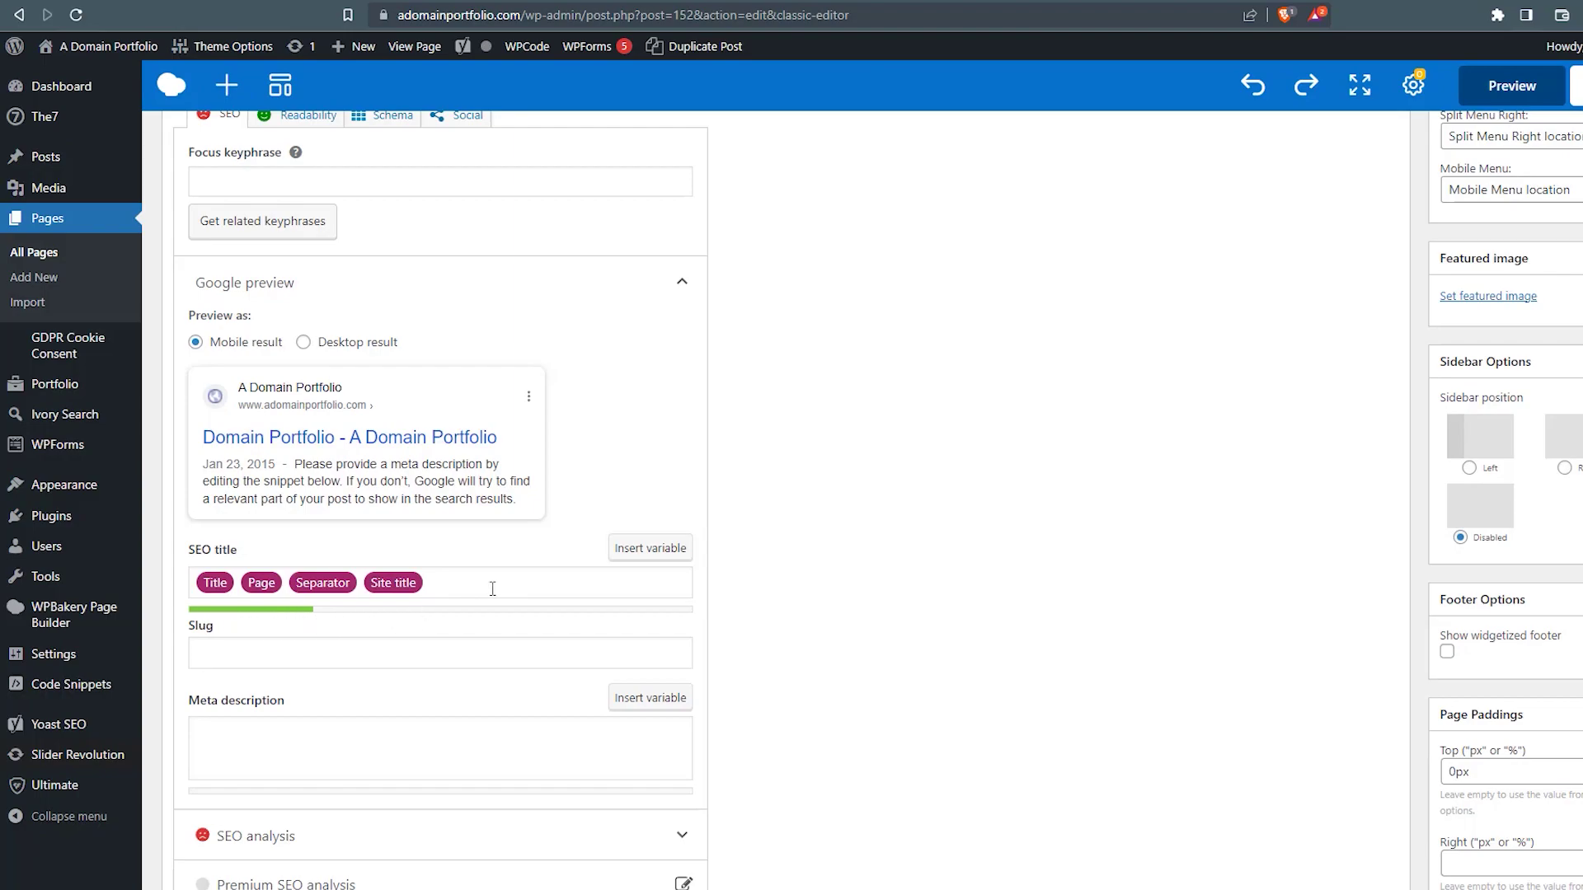
pyautogui.scroll(1, 579, 599)
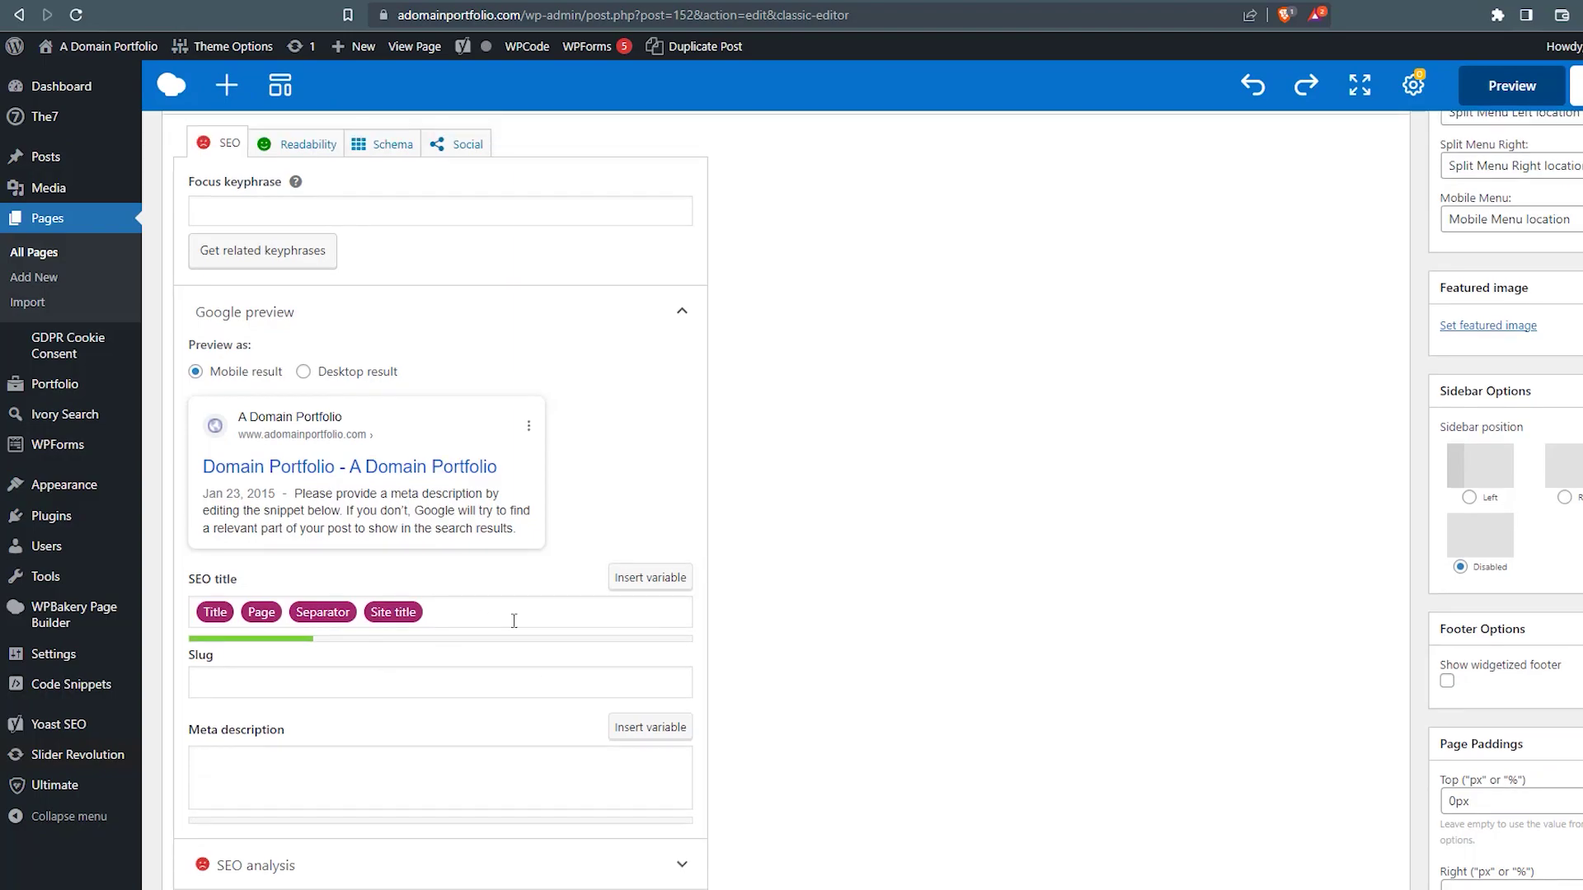
pyautogui.click(499, 611)
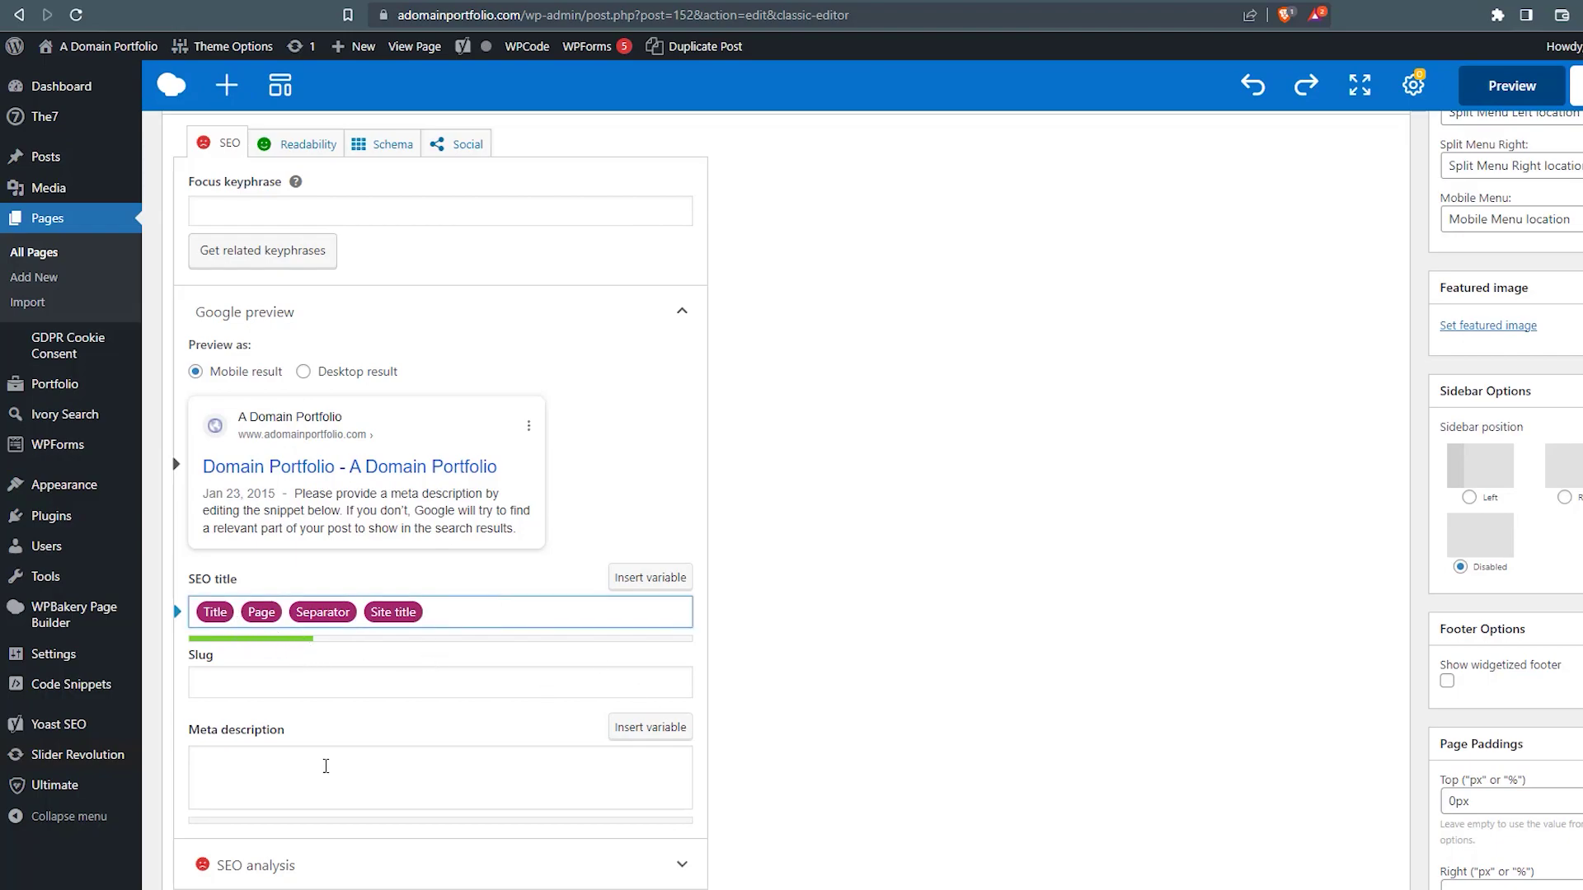
# Step: Replace the SEO title with 'Find Your Favorite Domain Name |' plus the Site title variable
pyautogui.click(513, 666)
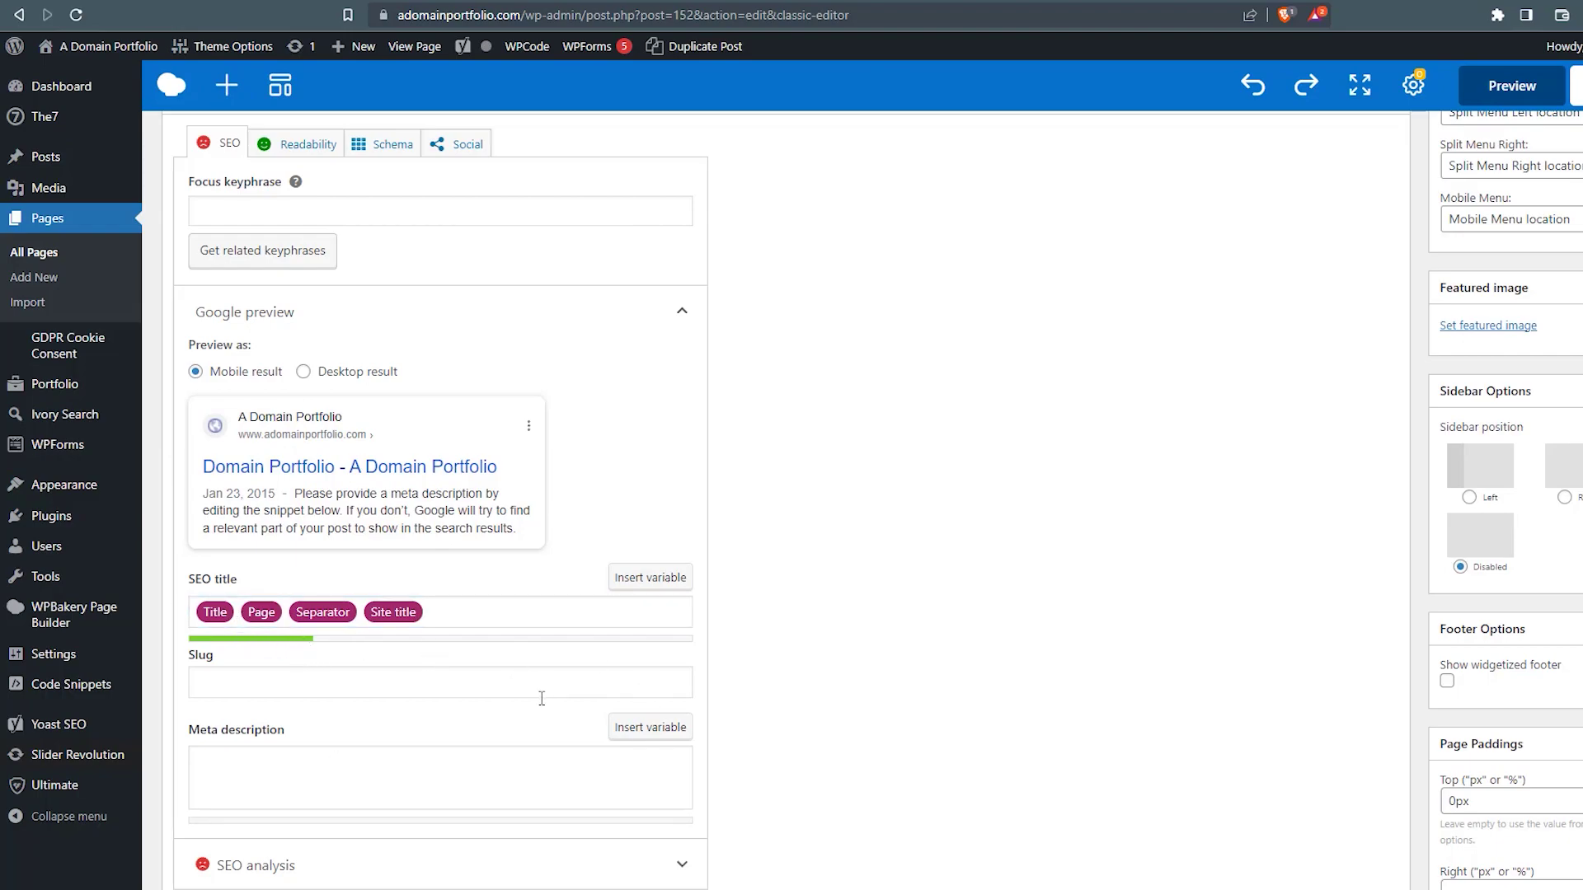
pyautogui.click(500, 615)
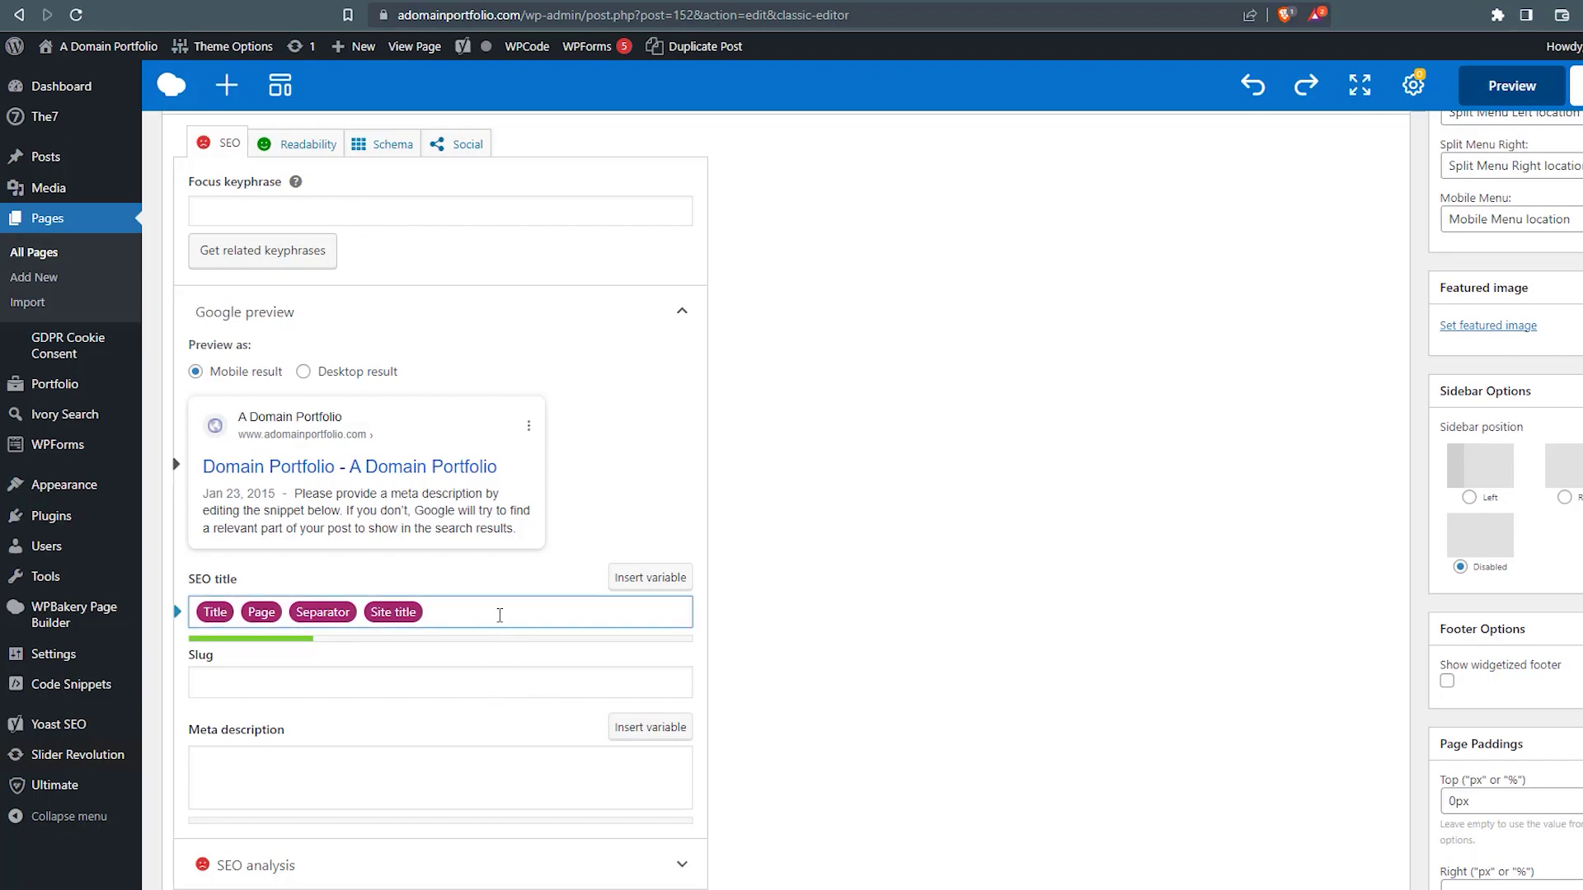
pyautogui.press('BackSpace')
pyautogui.press('BackSpace')
pyautogui.press('BackSpace')
pyautogui.press('BackSpace')
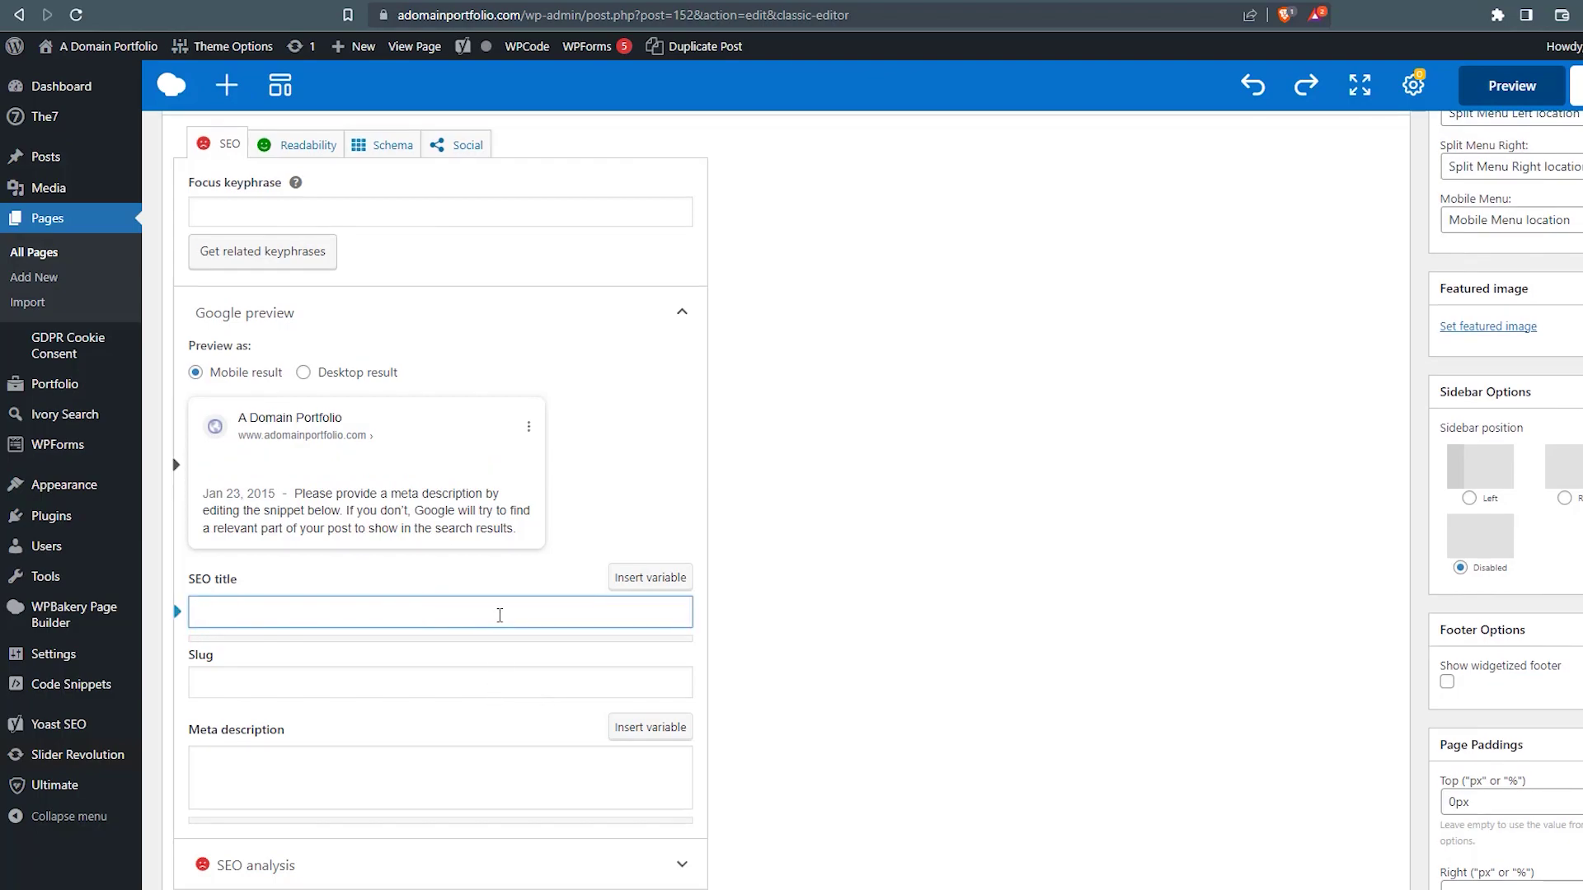
pyautogui.write('Find Your Favorite Domain Name')
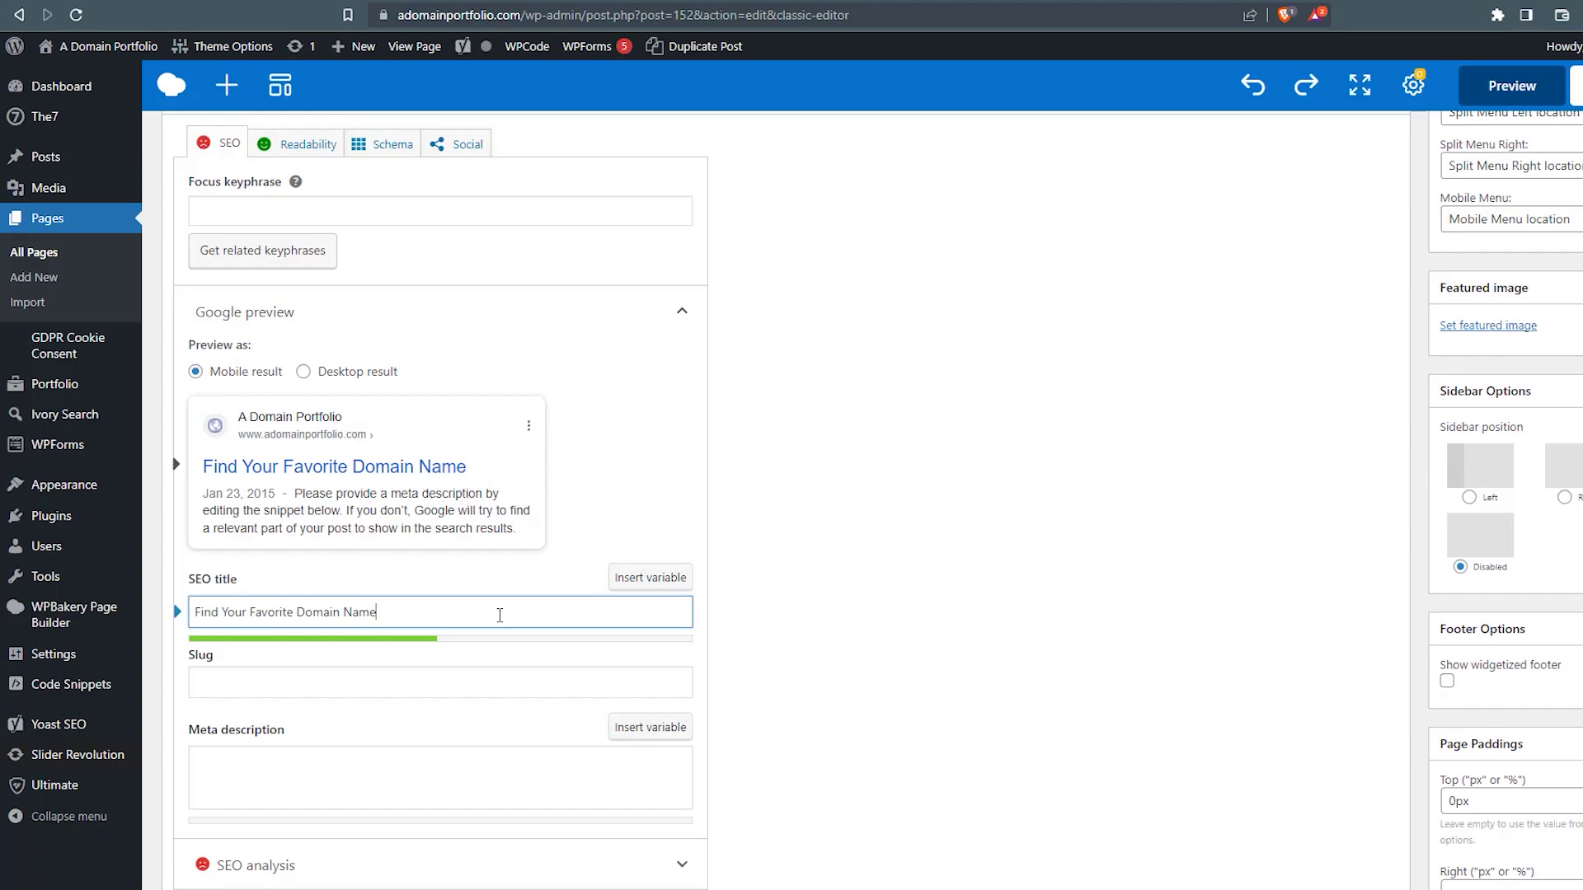
pyautogui.write('|')
pyautogui.click(649, 577)
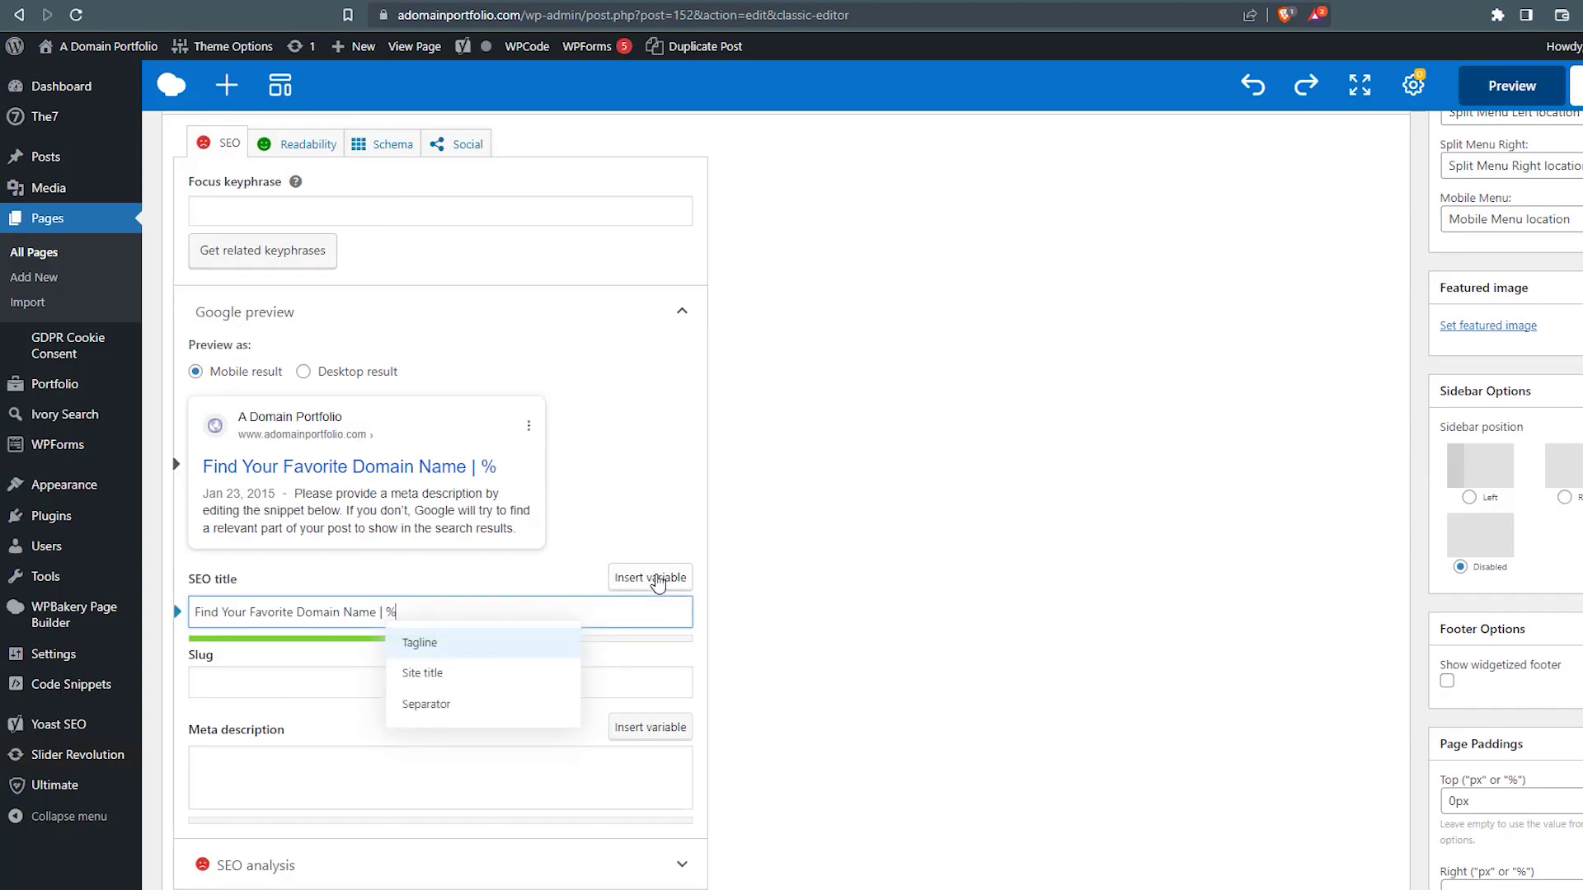
pyautogui.click(453, 672)
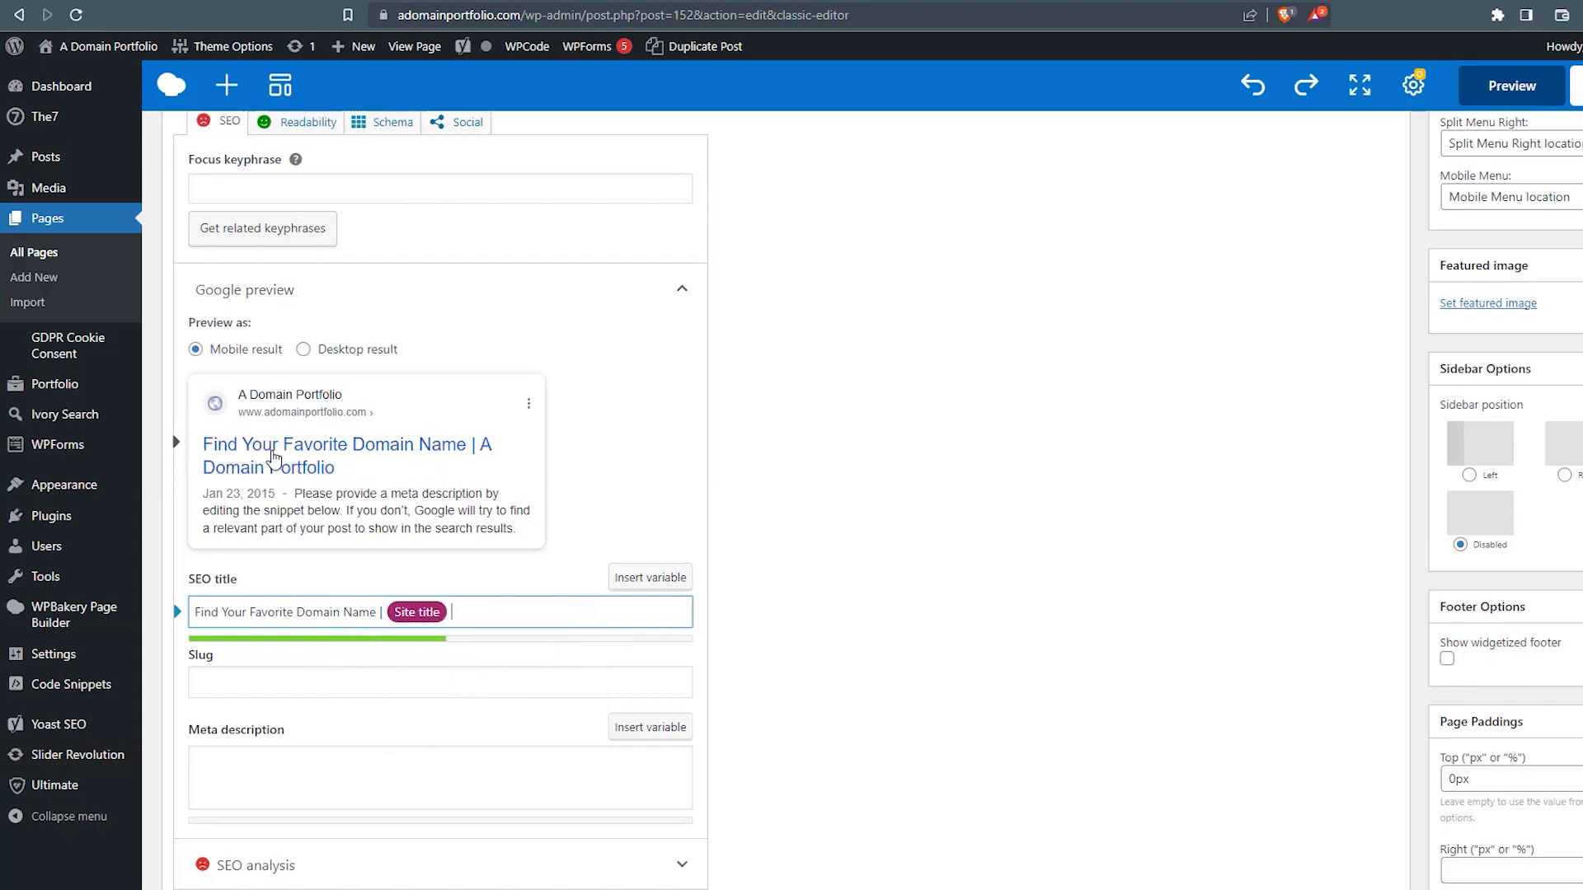
# Step: Paste a meta description promoting premium, brandable domains, ending 'Give us a call today!'
pyautogui.click(361, 779)
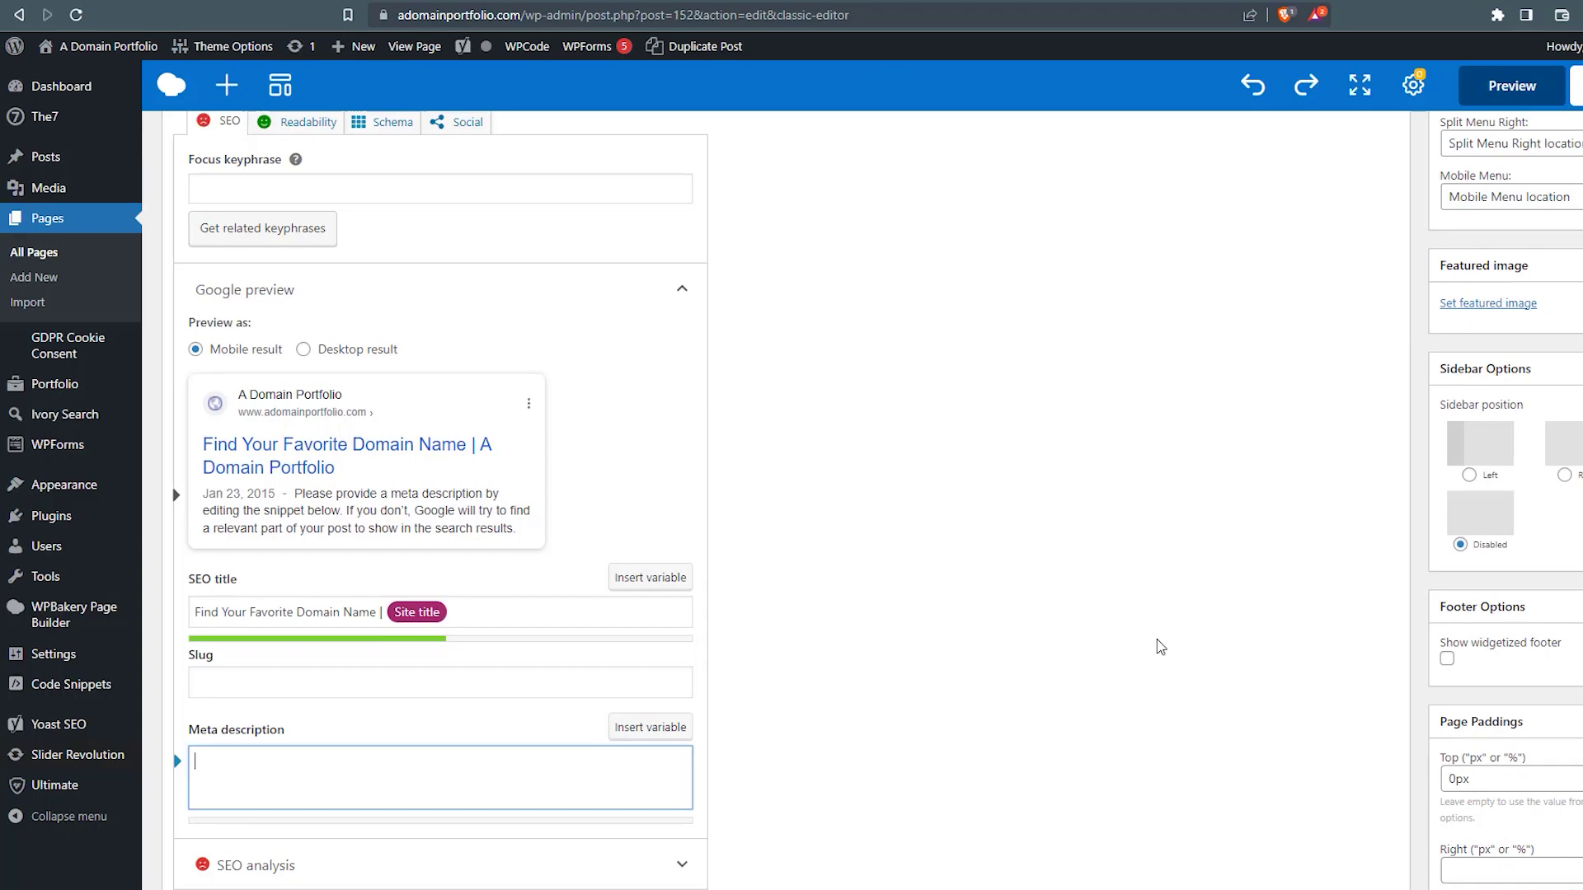
pyautogui.scroll(-1, 1161, 646)
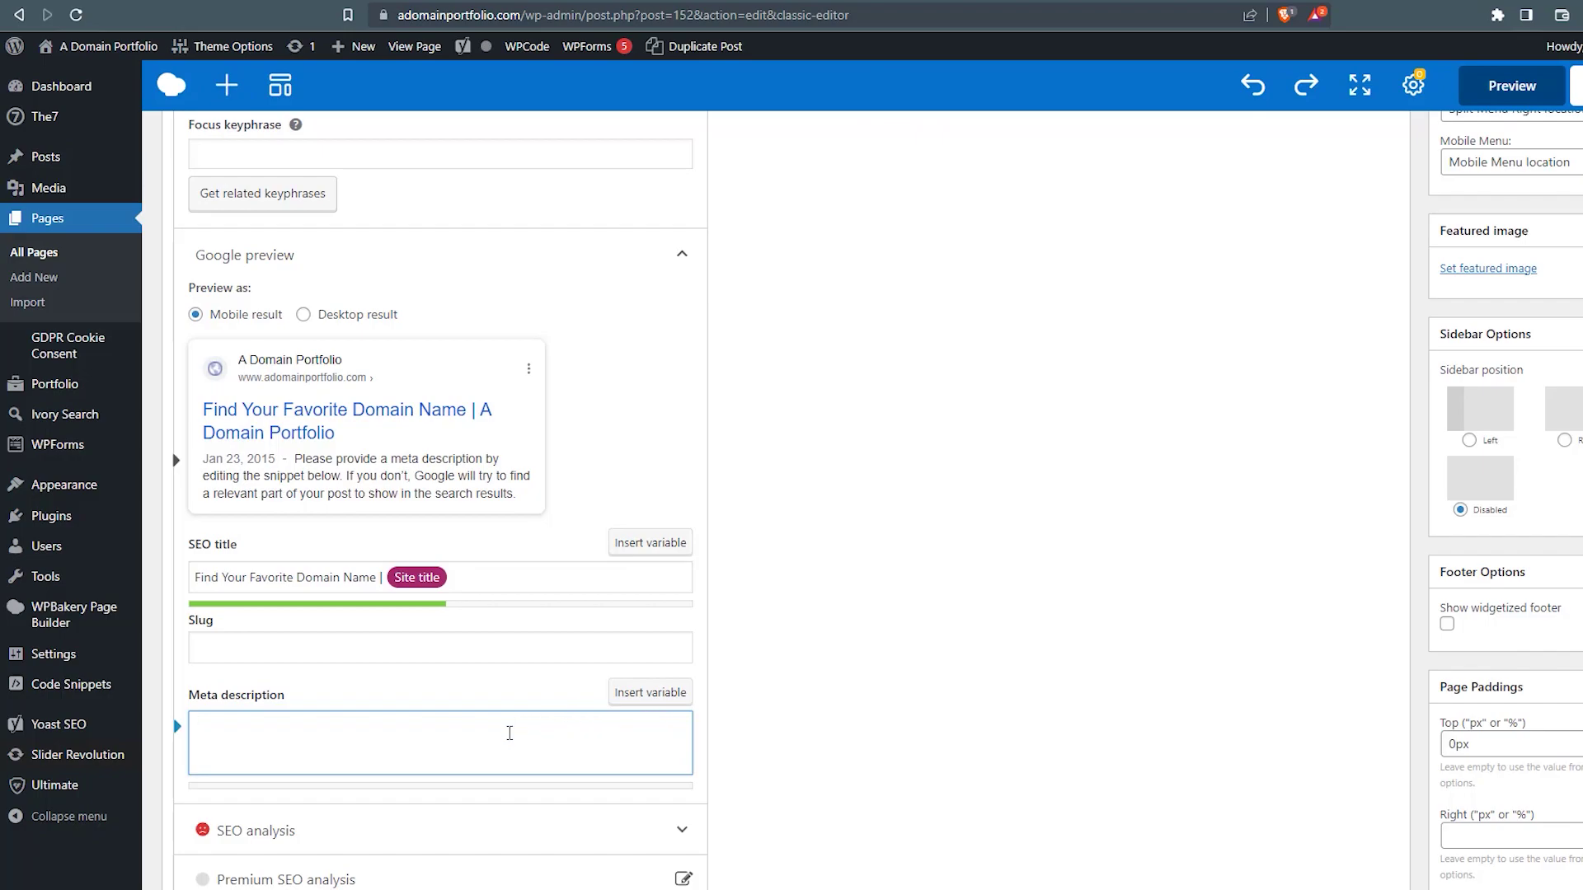
pyautogui.write('Many of these domains are premium domains, some are brandable domains, but all have value and future use.')
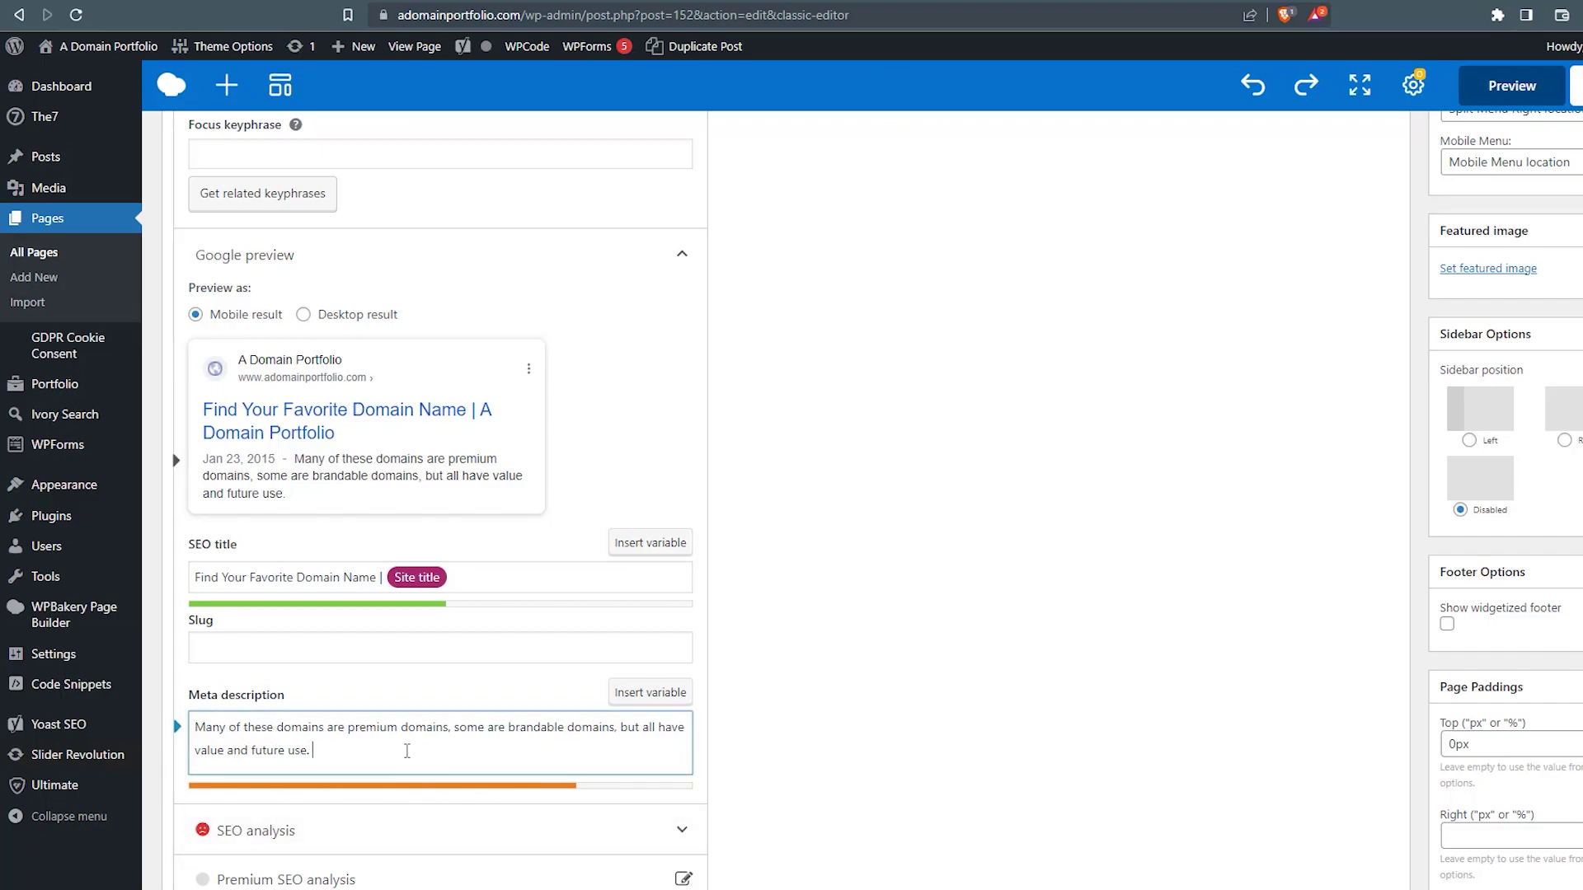
pyautogui.write('Give us a call today!')
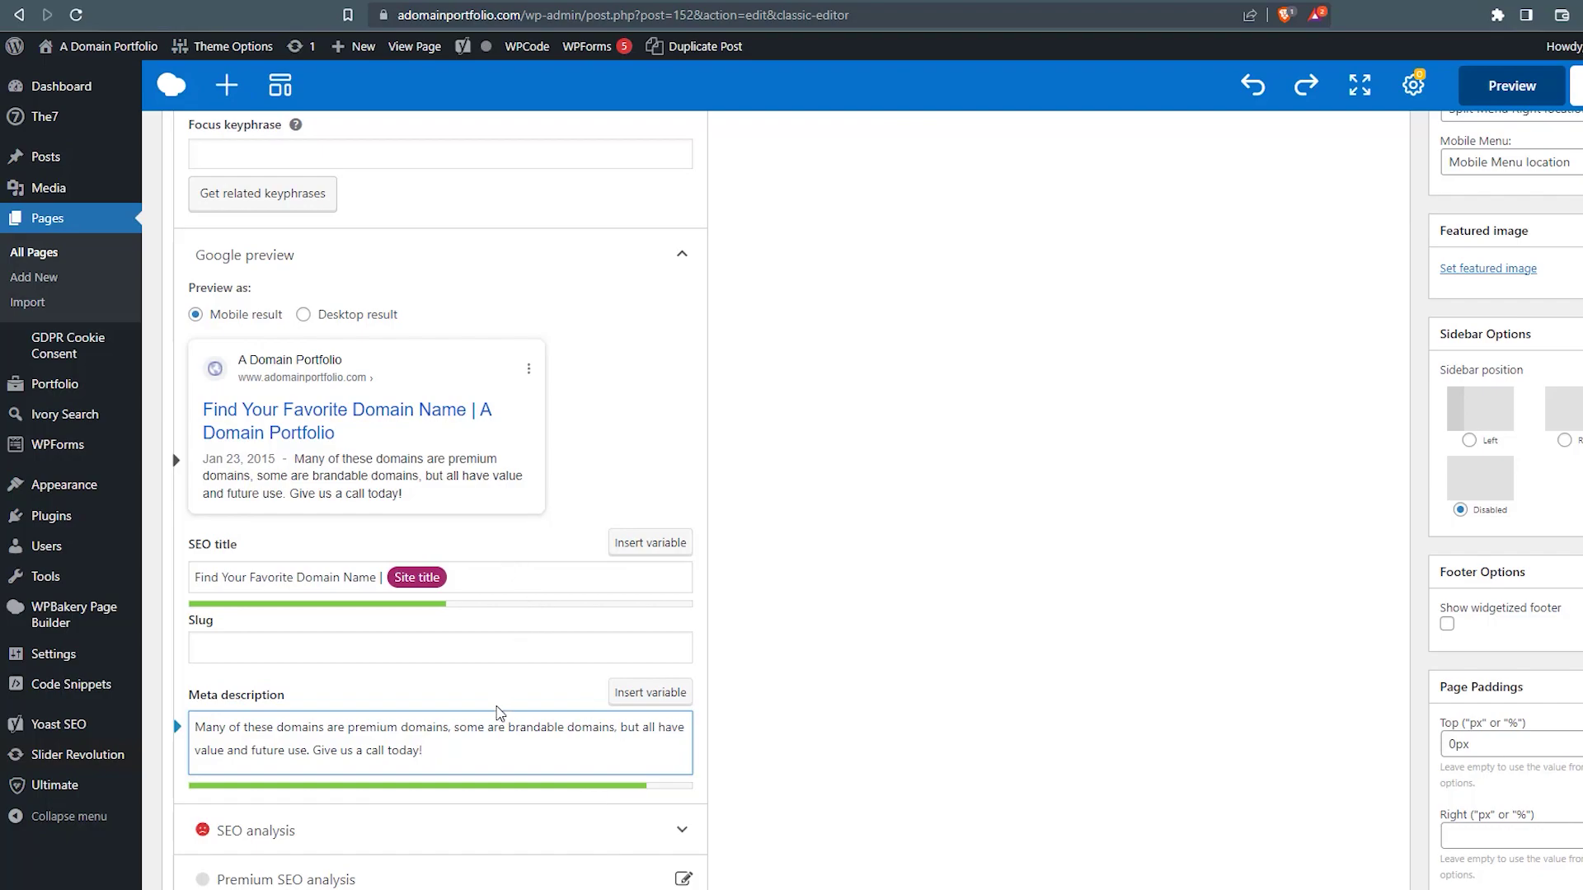
pyautogui.scroll(2, 828, 737)
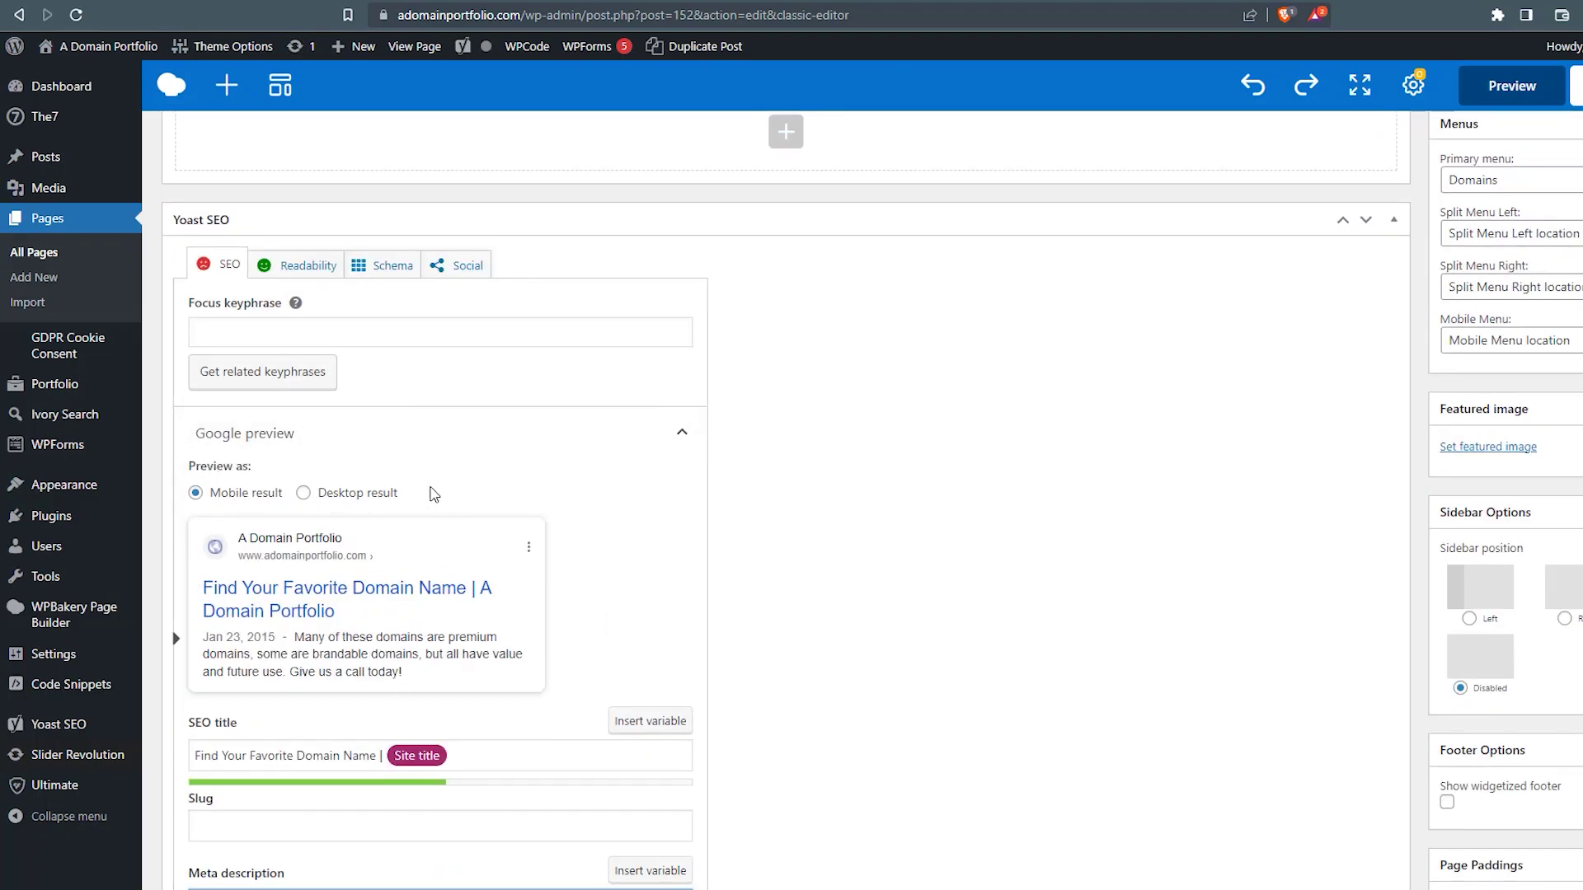
# Step: Enter 'domains' as the page's Yoast focus keyphrase, briefly checking the readability analysis
pyautogui.click(403, 329)
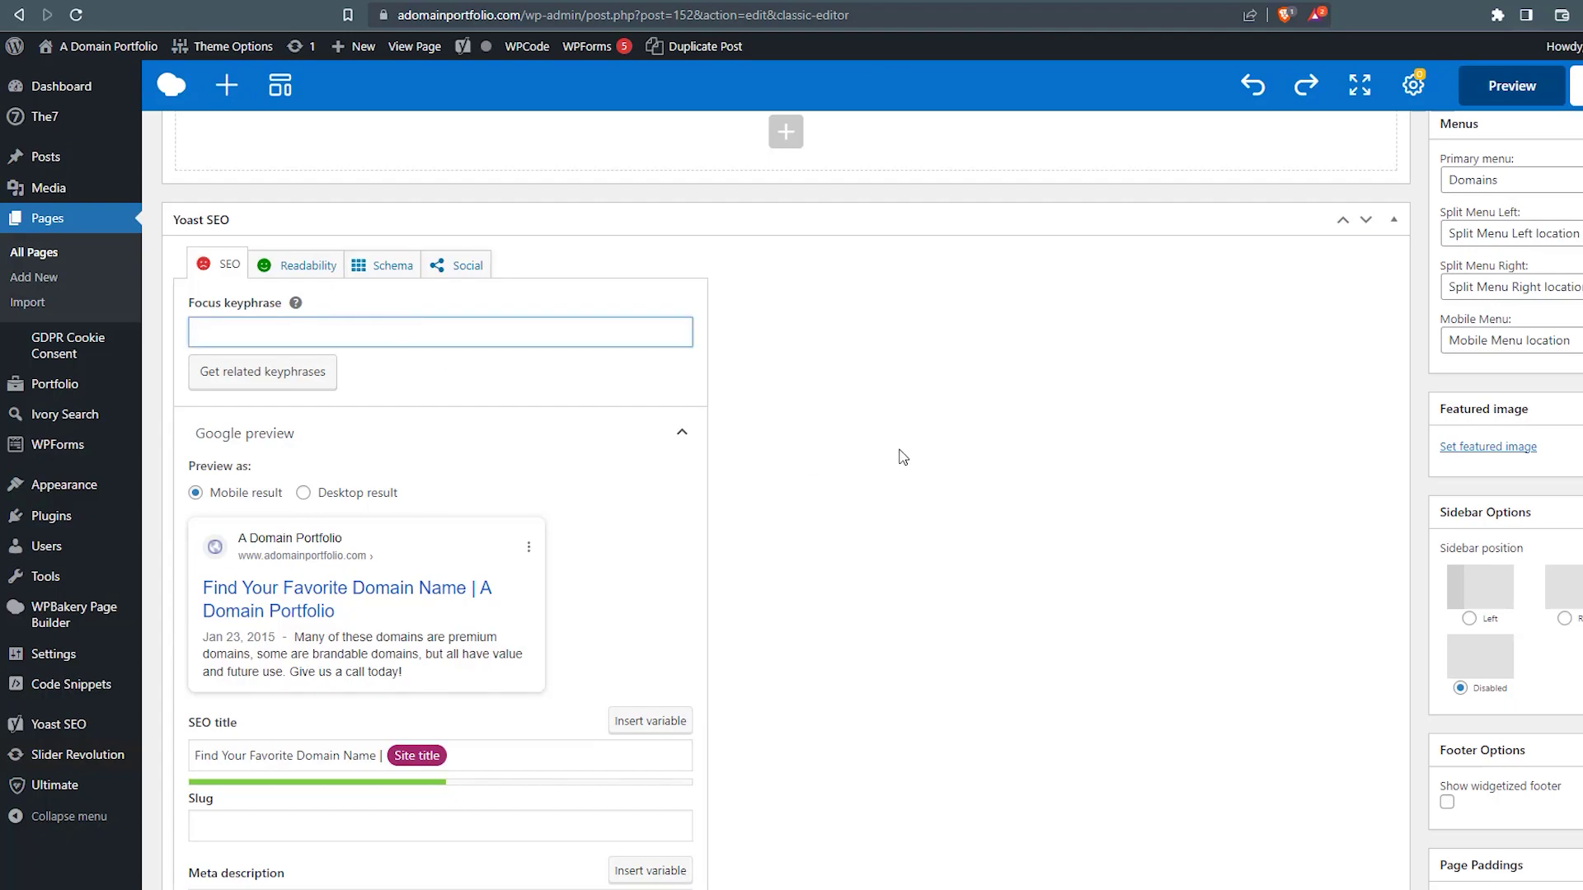
pyautogui.write('domains')
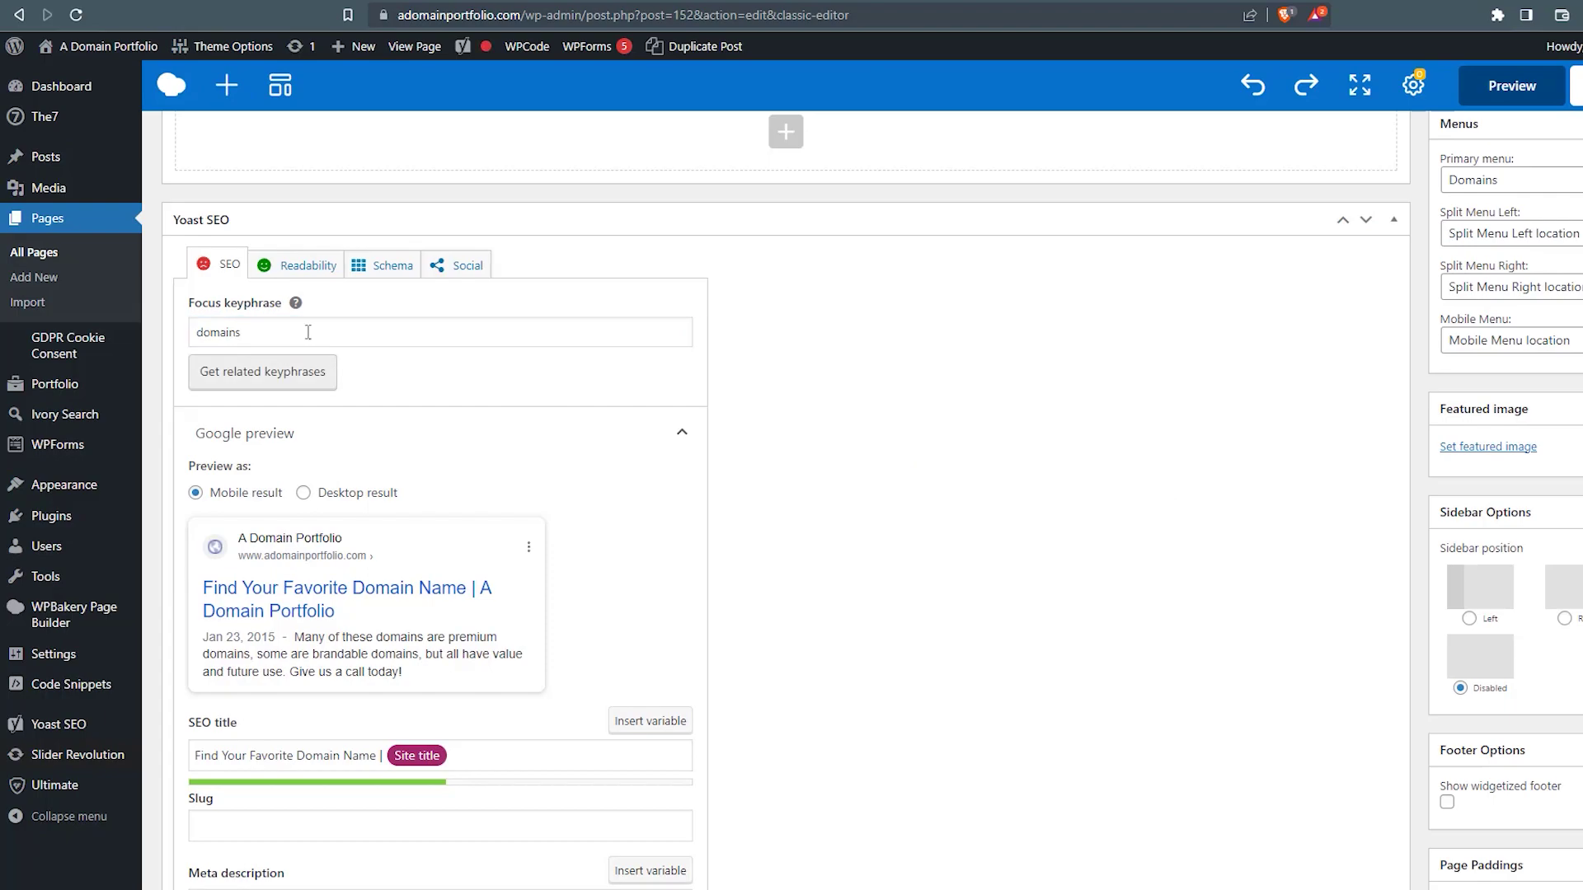
pyautogui.click(299, 276)
pyautogui.click(224, 263)
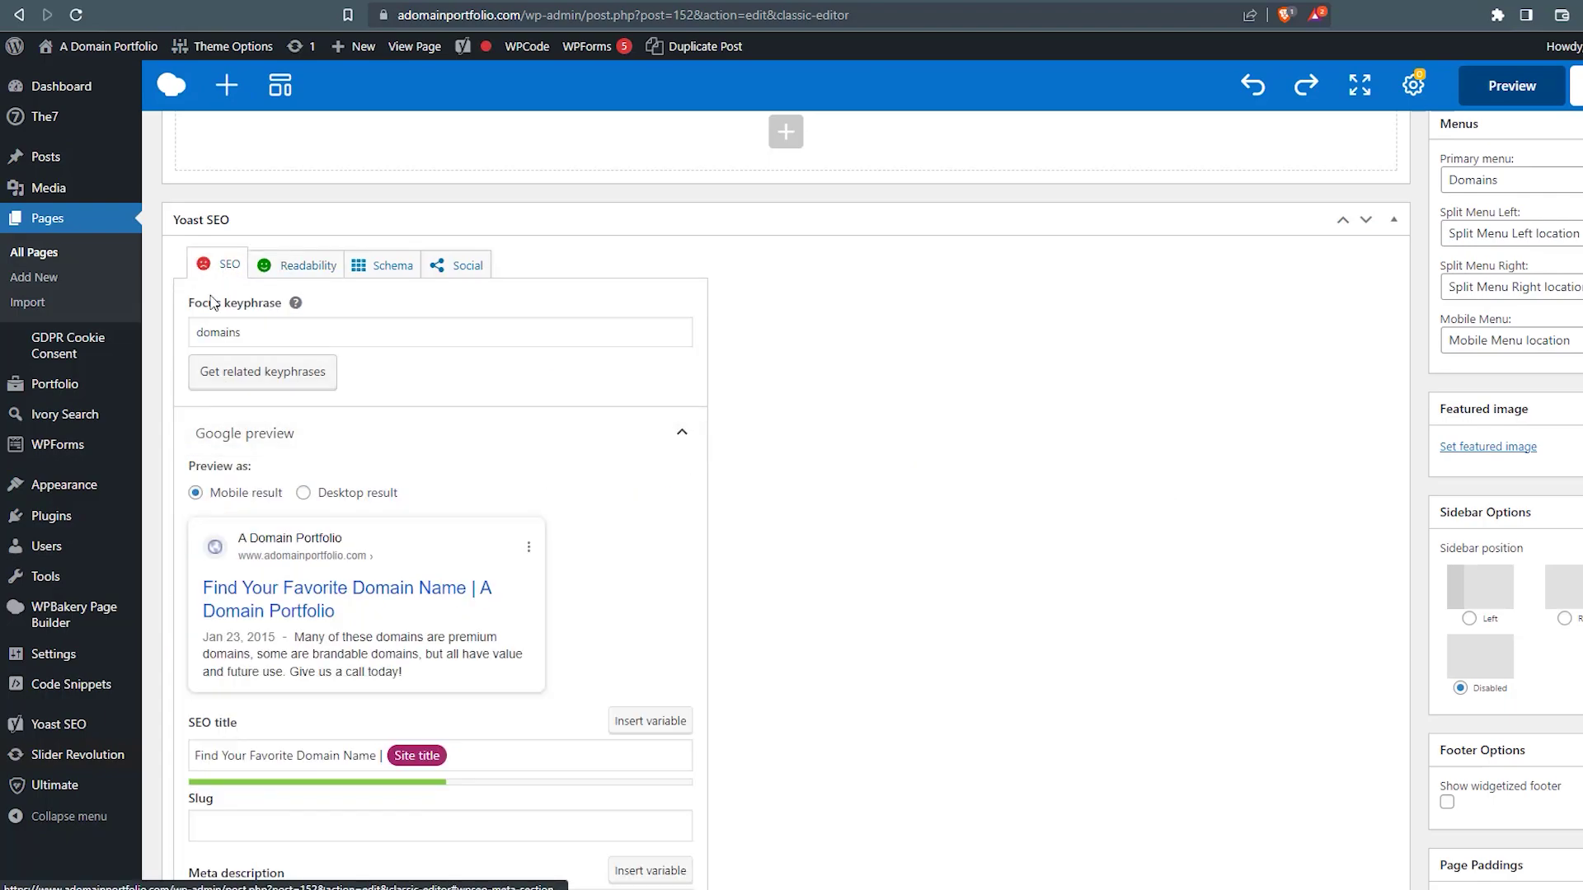
# Step: Expand the SEO analysis and review its 7 problems and 5 good results
pyautogui.scroll(-6, 246, 326)
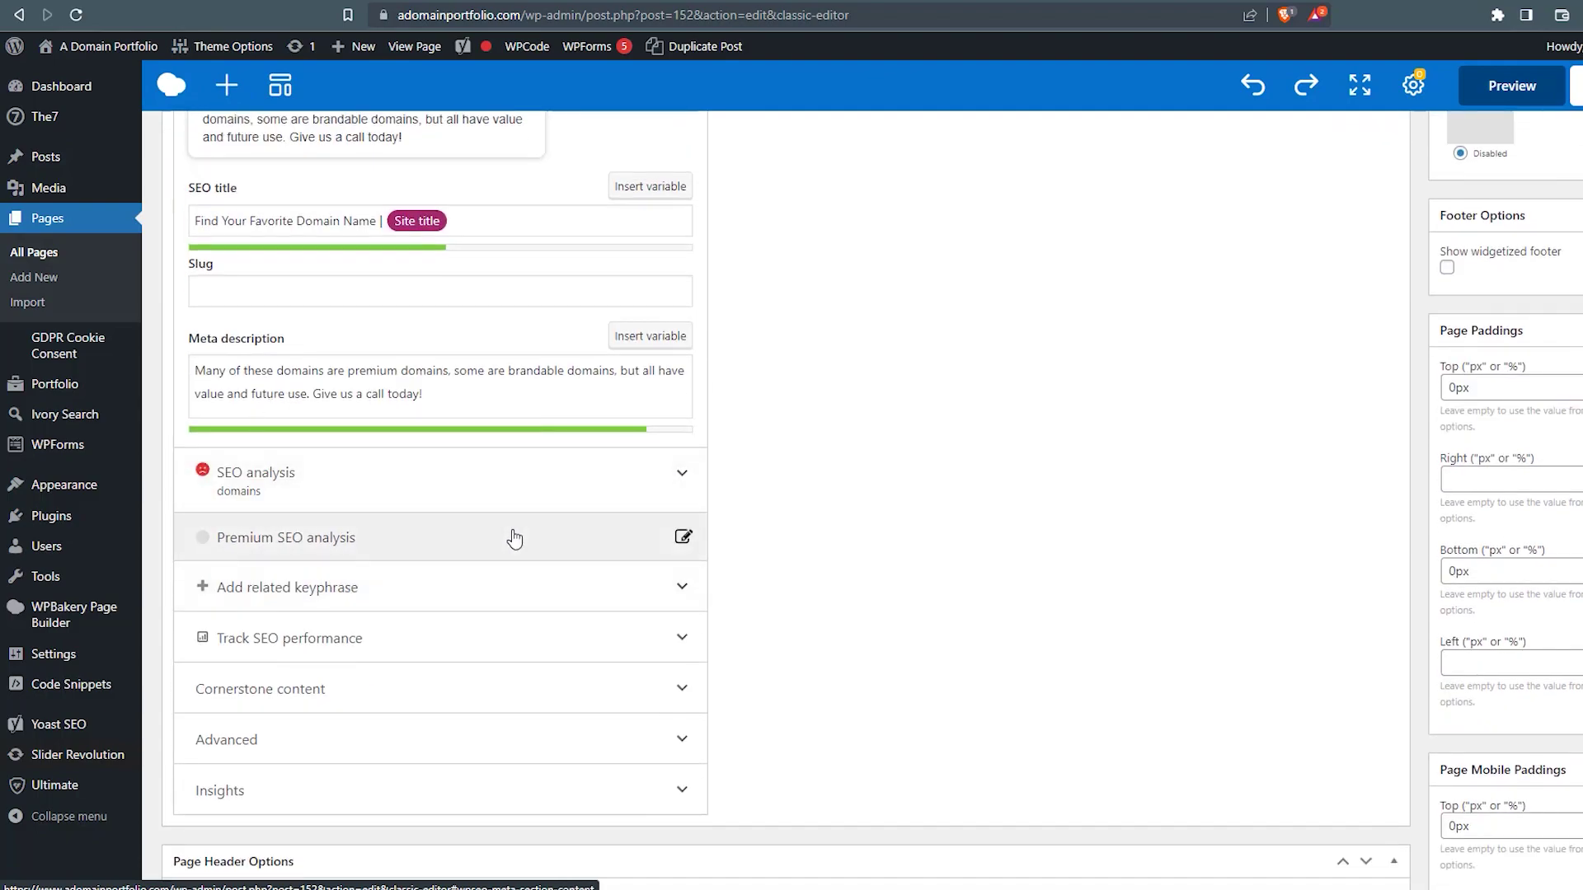
pyautogui.click(421, 497)
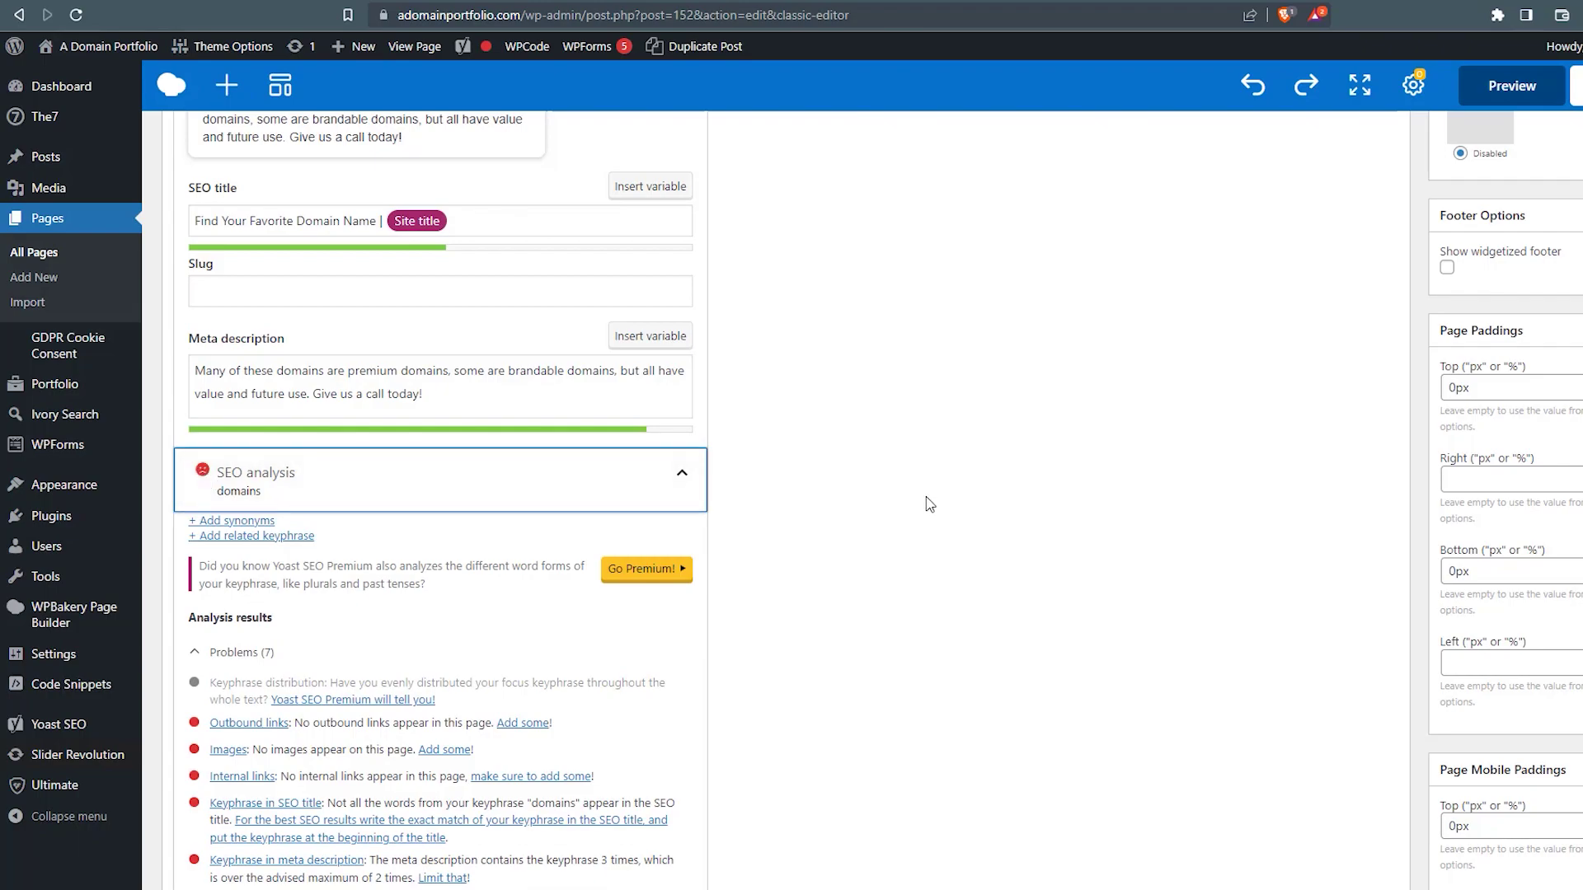
pyautogui.scroll(-1, 821, 639)
pyautogui.scroll(-1, 282, 651)
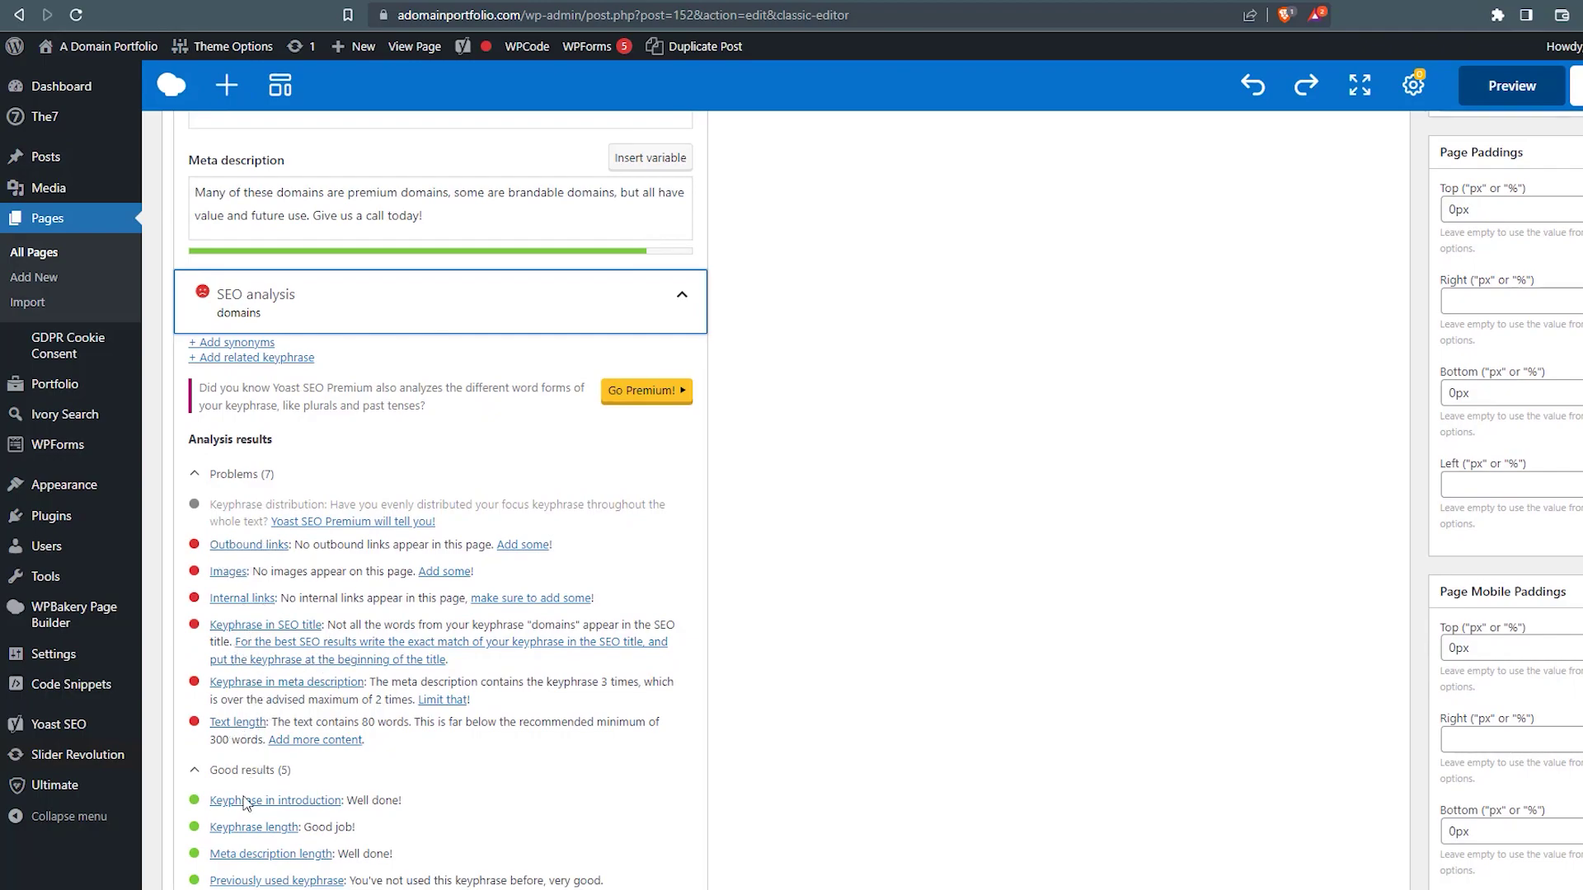
pyautogui.scroll(-1, 440, 756)
pyautogui.scroll(-1, 440, 756)
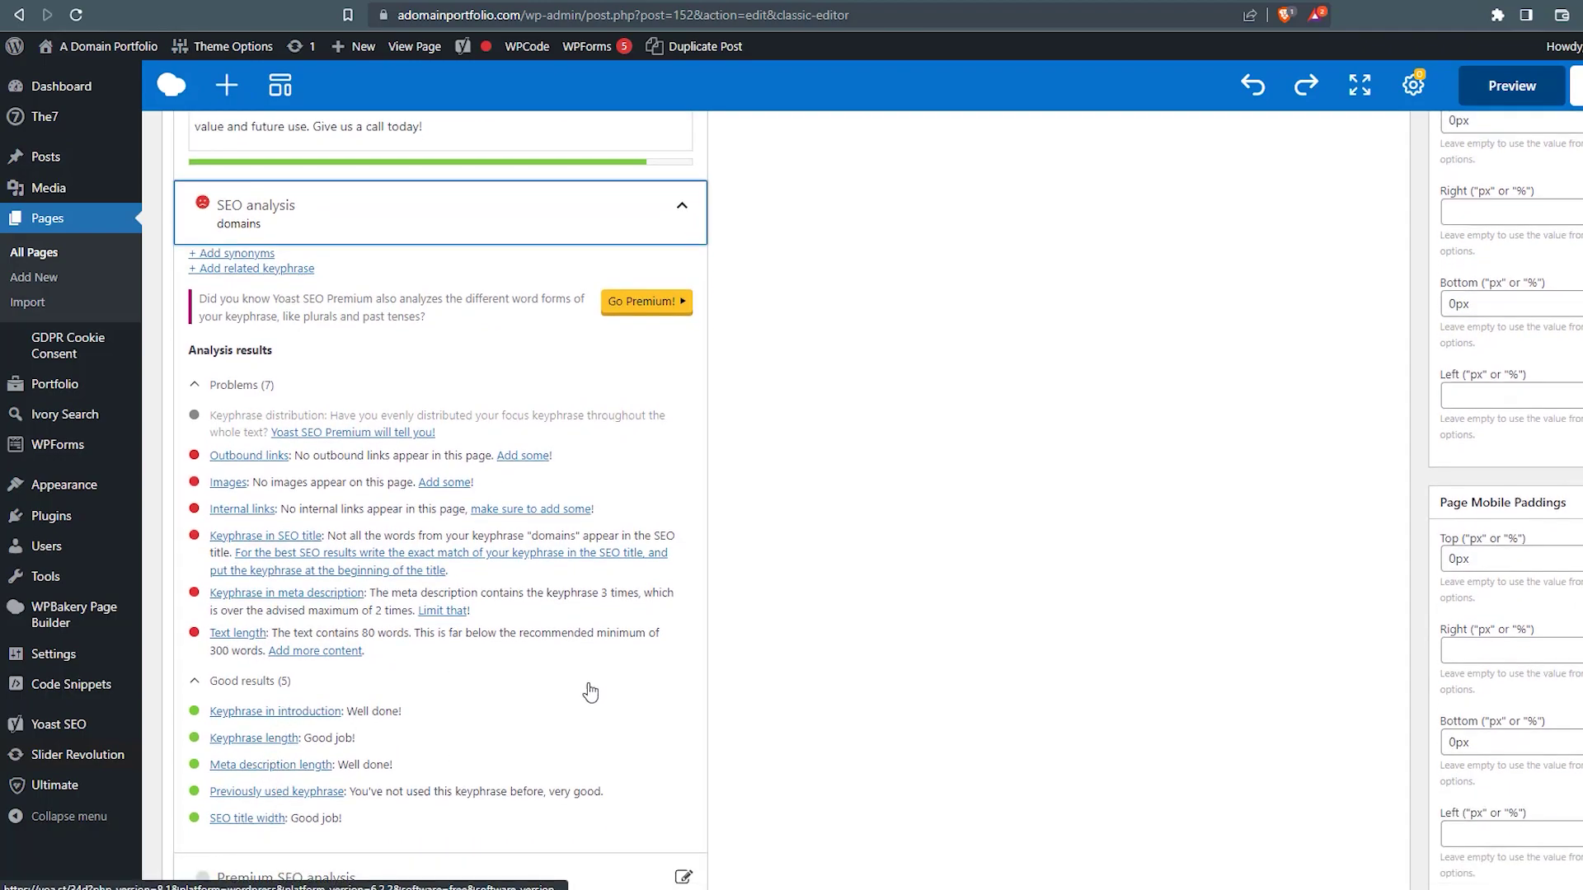
pyautogui.scroll(7, 593, 689)
pyautogui.scroll(3, 431, 445)
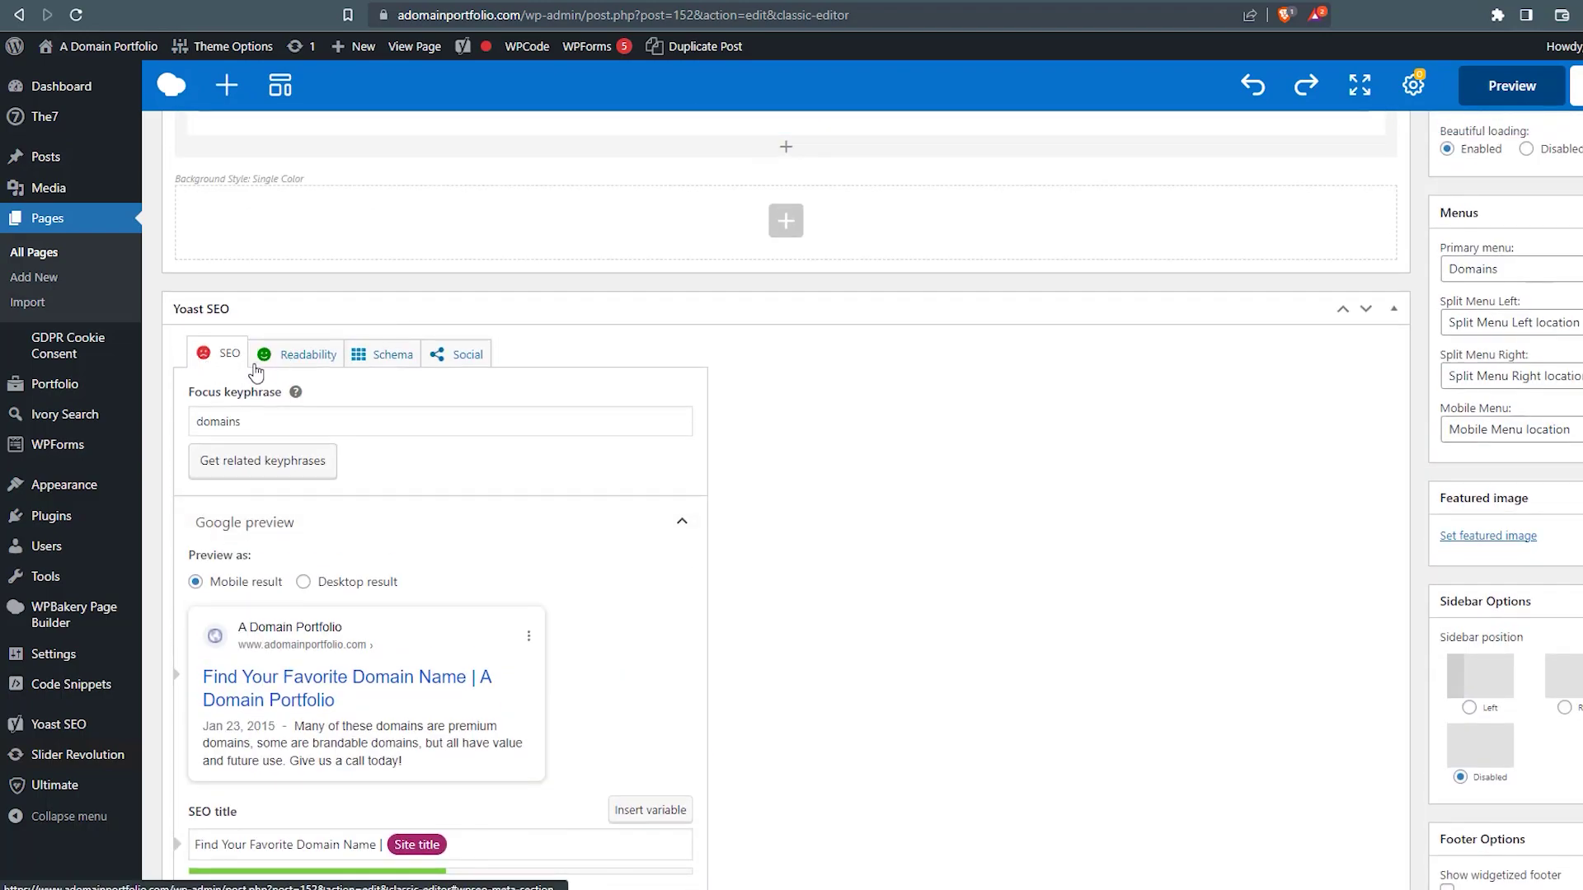
# Step: Save the Domain Portfolio page's SEO changes and go to the All Pages list
pyautogui.scroll(10, 786, 494)
pyautogui.hotkey('ctrl', 's')
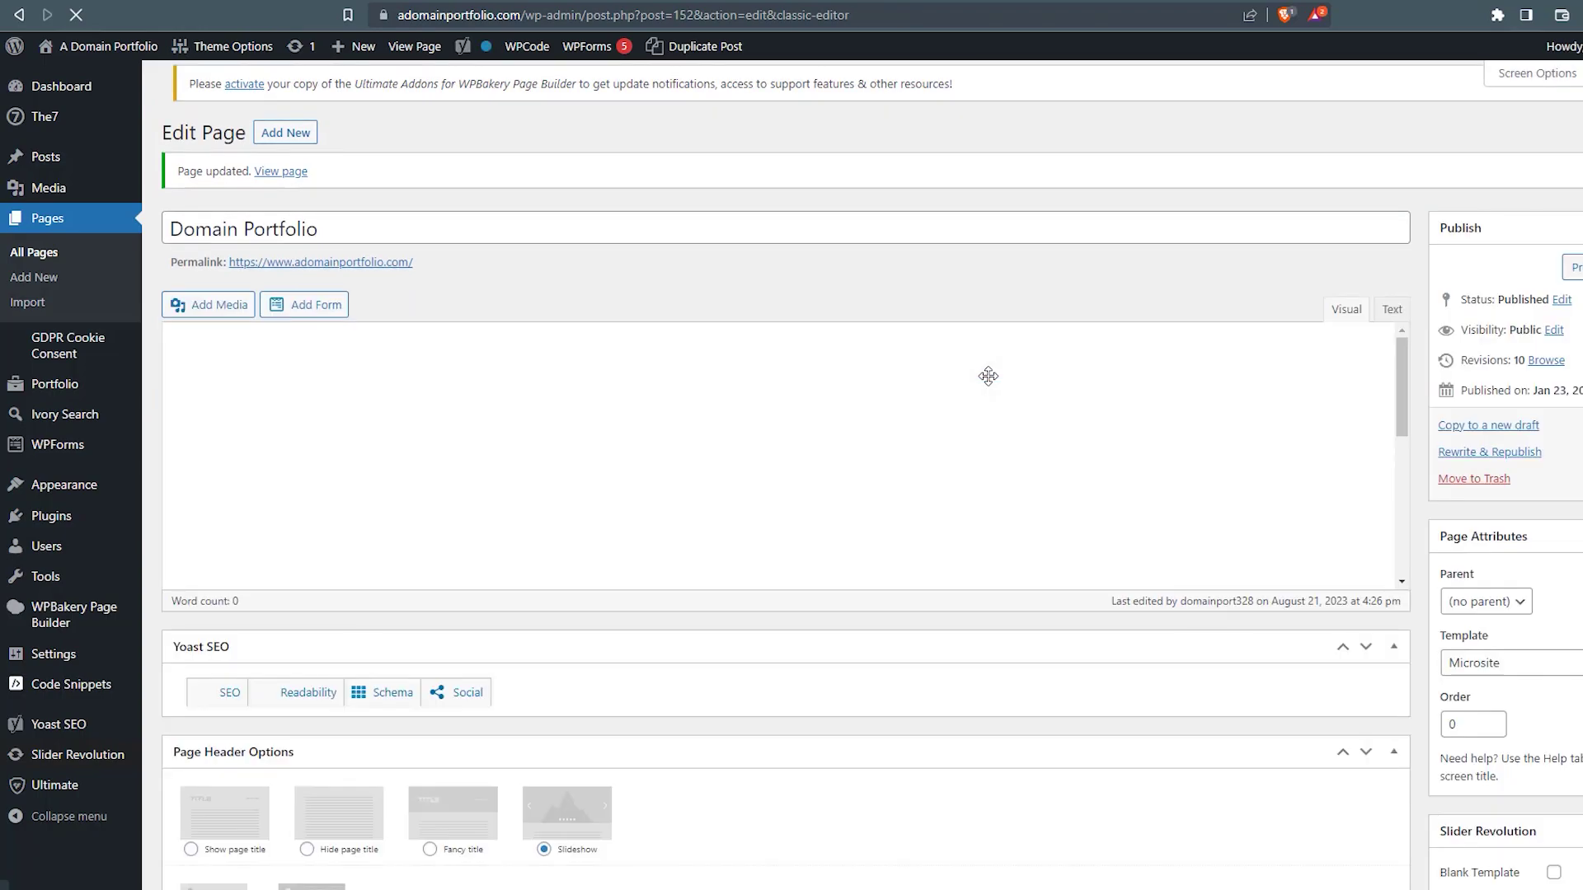
pyautogui.click(35, 256)
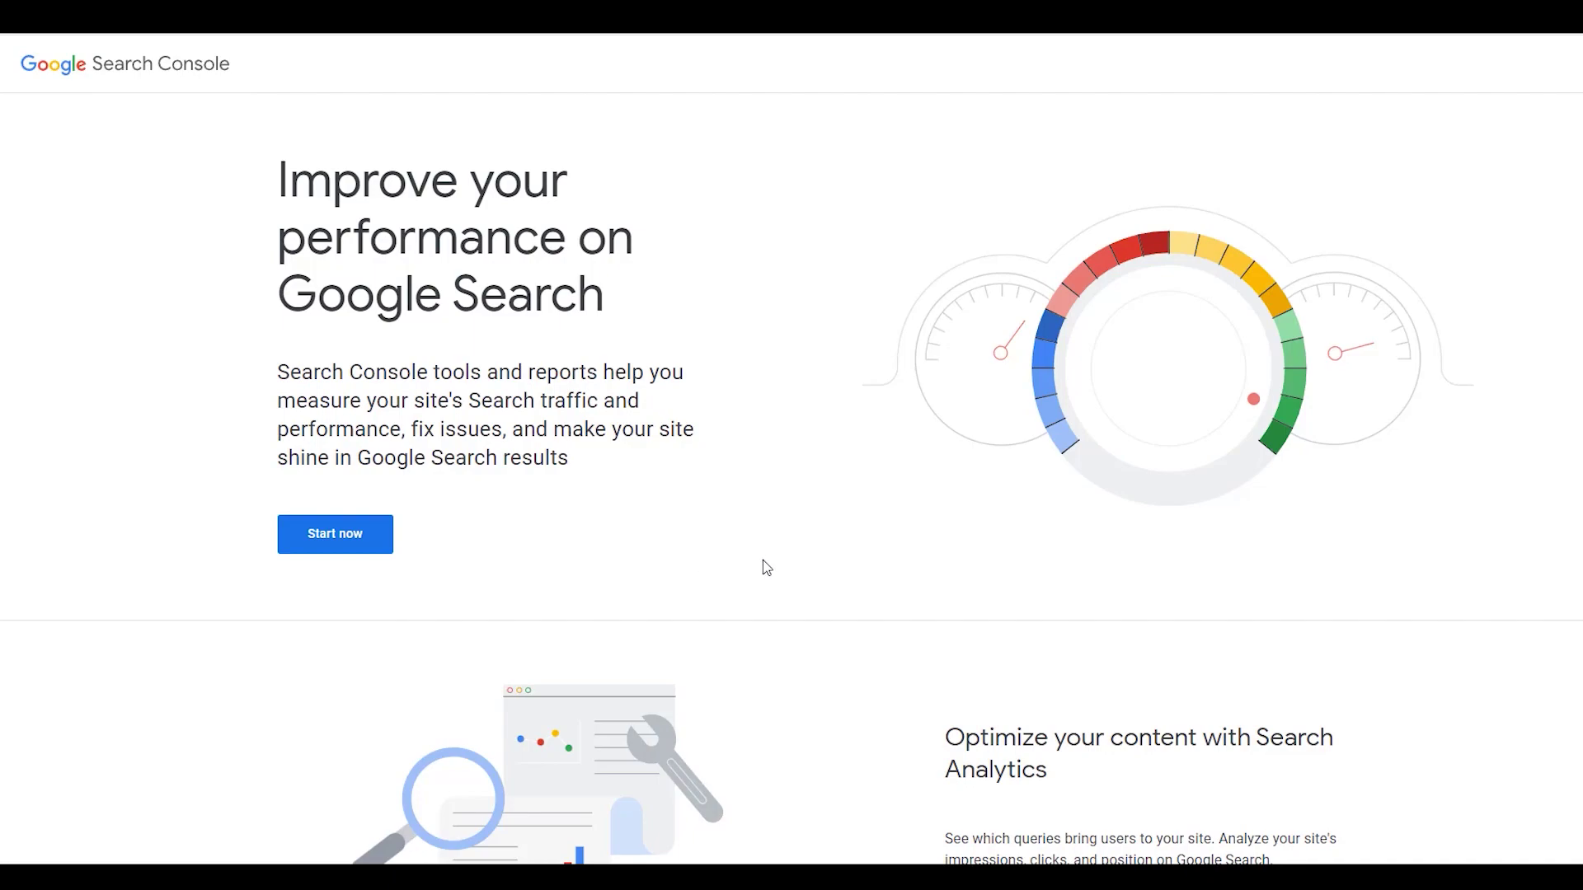
pyautogui.click(329, 540)
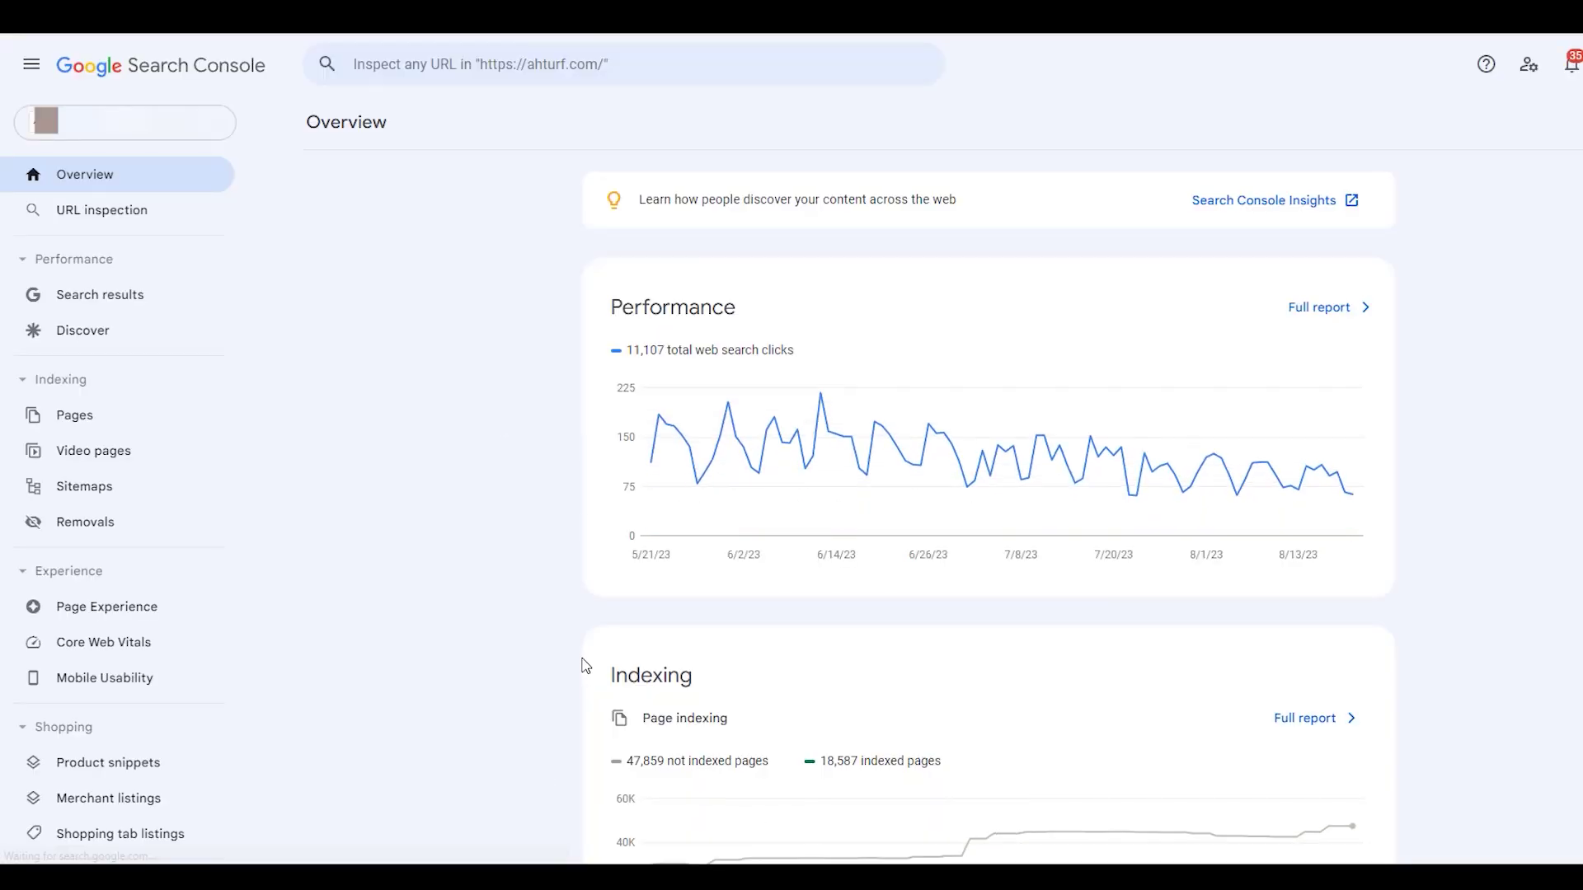
pyautogui.click(177, 132)
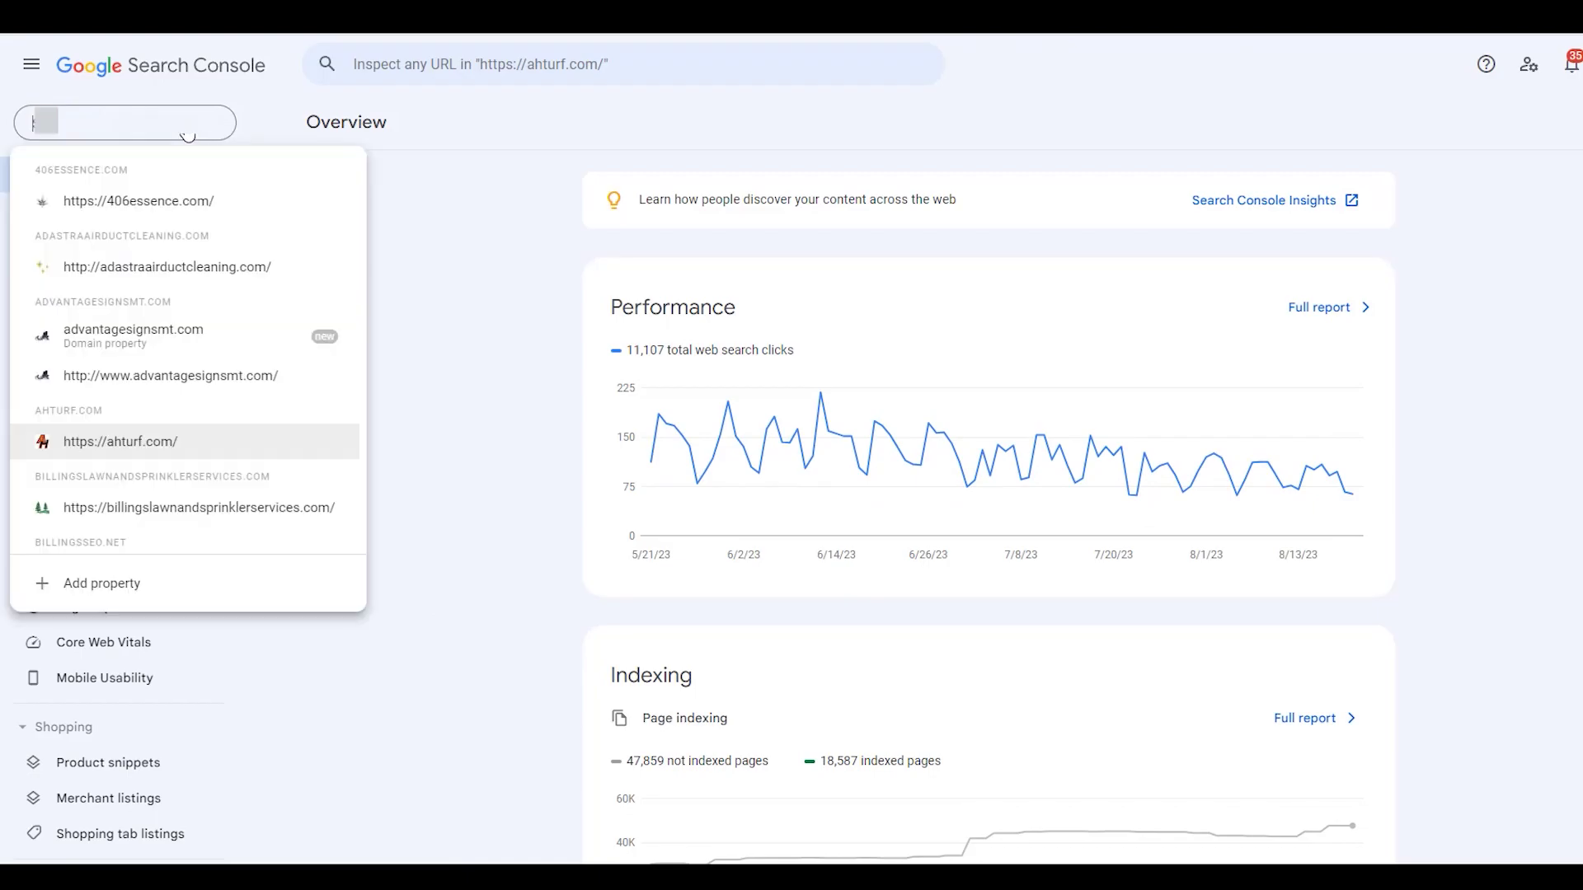
pyautogui.click(132, 599)
pyautogui.click(988, 532)
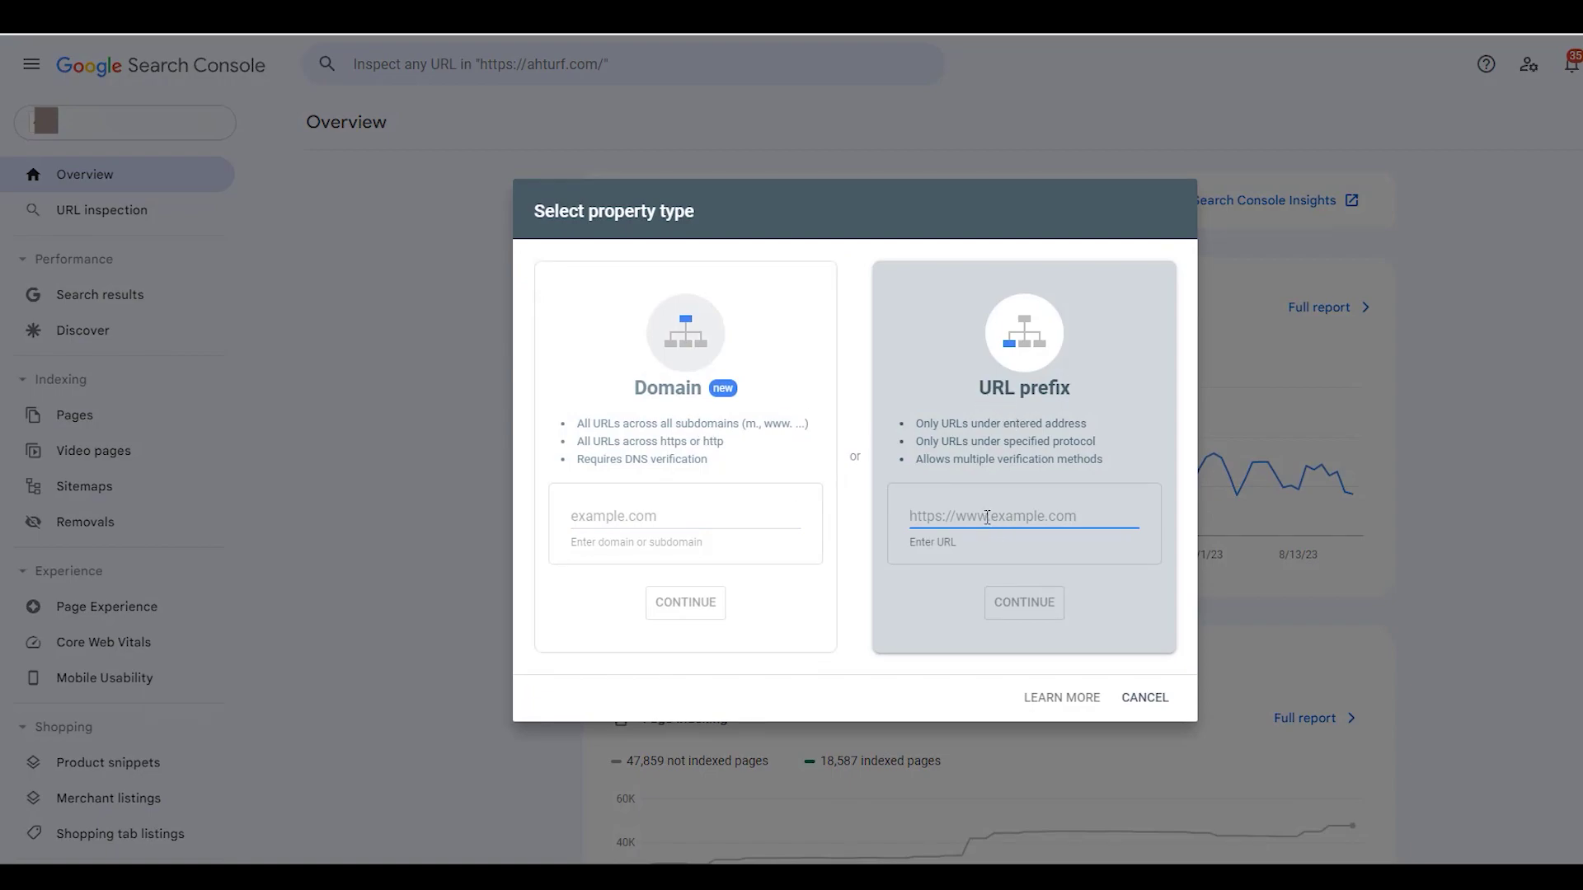
pyautogui.write('https://www.adomainportfolio.com/')
pyautogui.press('BackSpace')
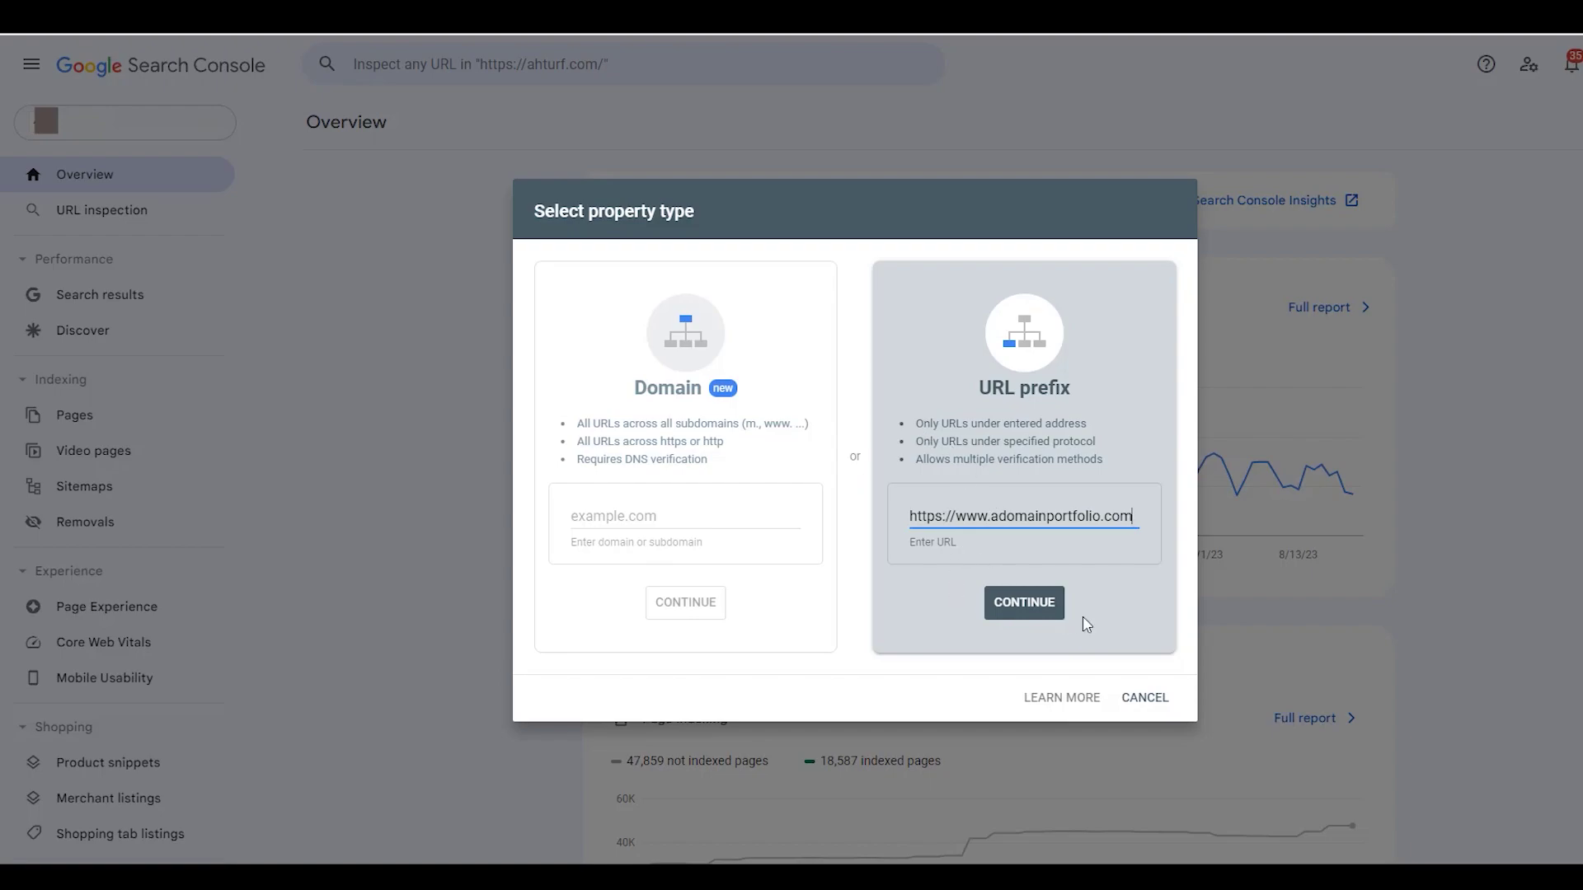
pyautogui.click(1027, 613)
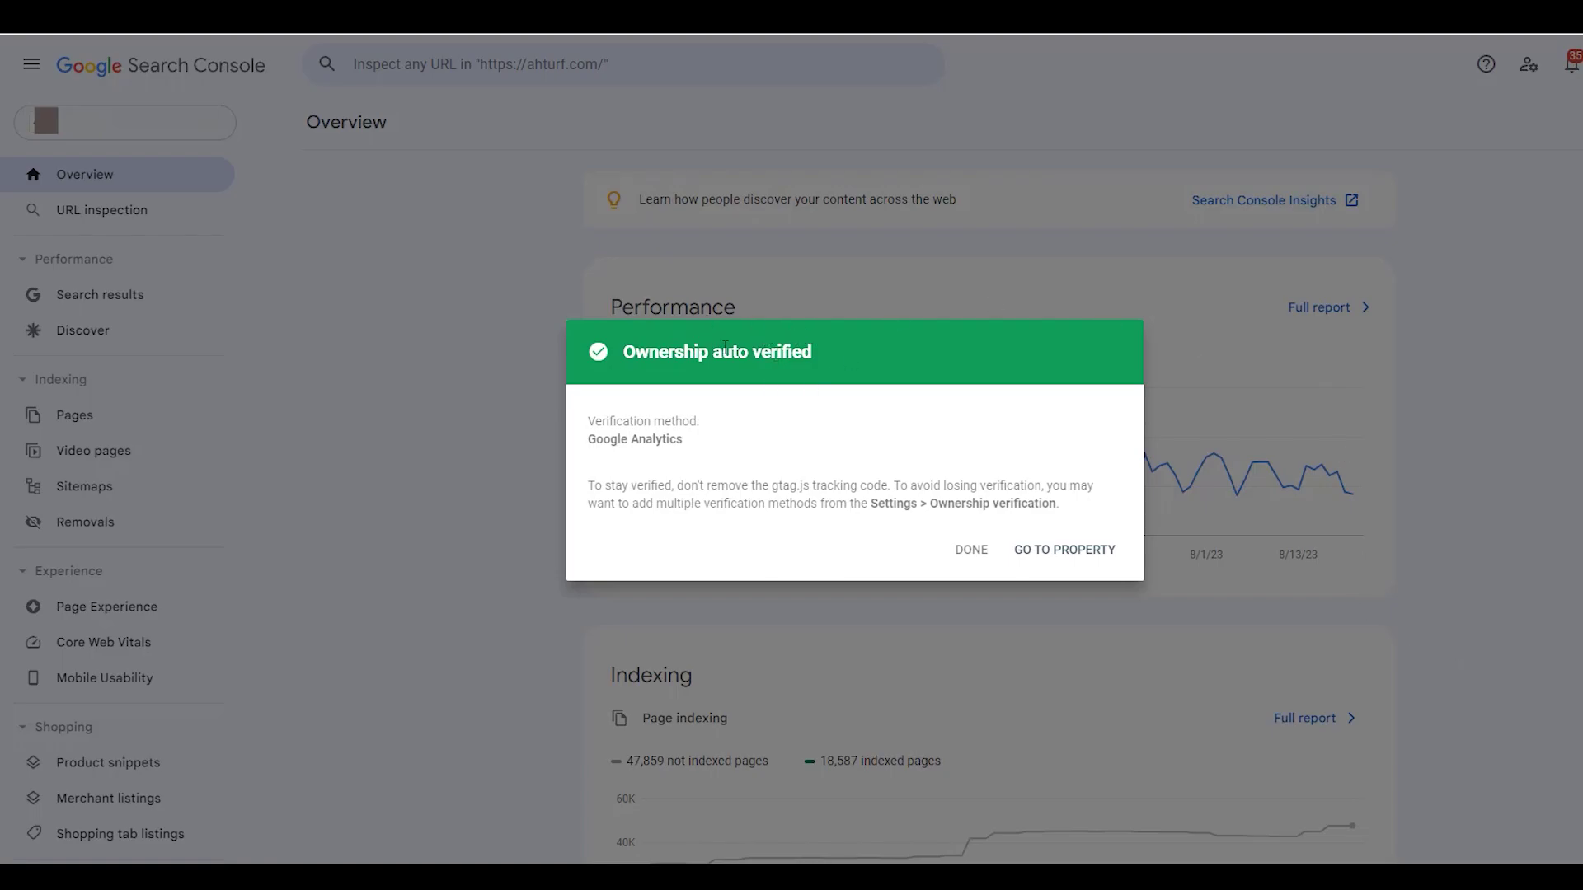
# Step: Open the adomainportfolio.com property and view its Sitemaps report
pyautogui.click(1068, 552)
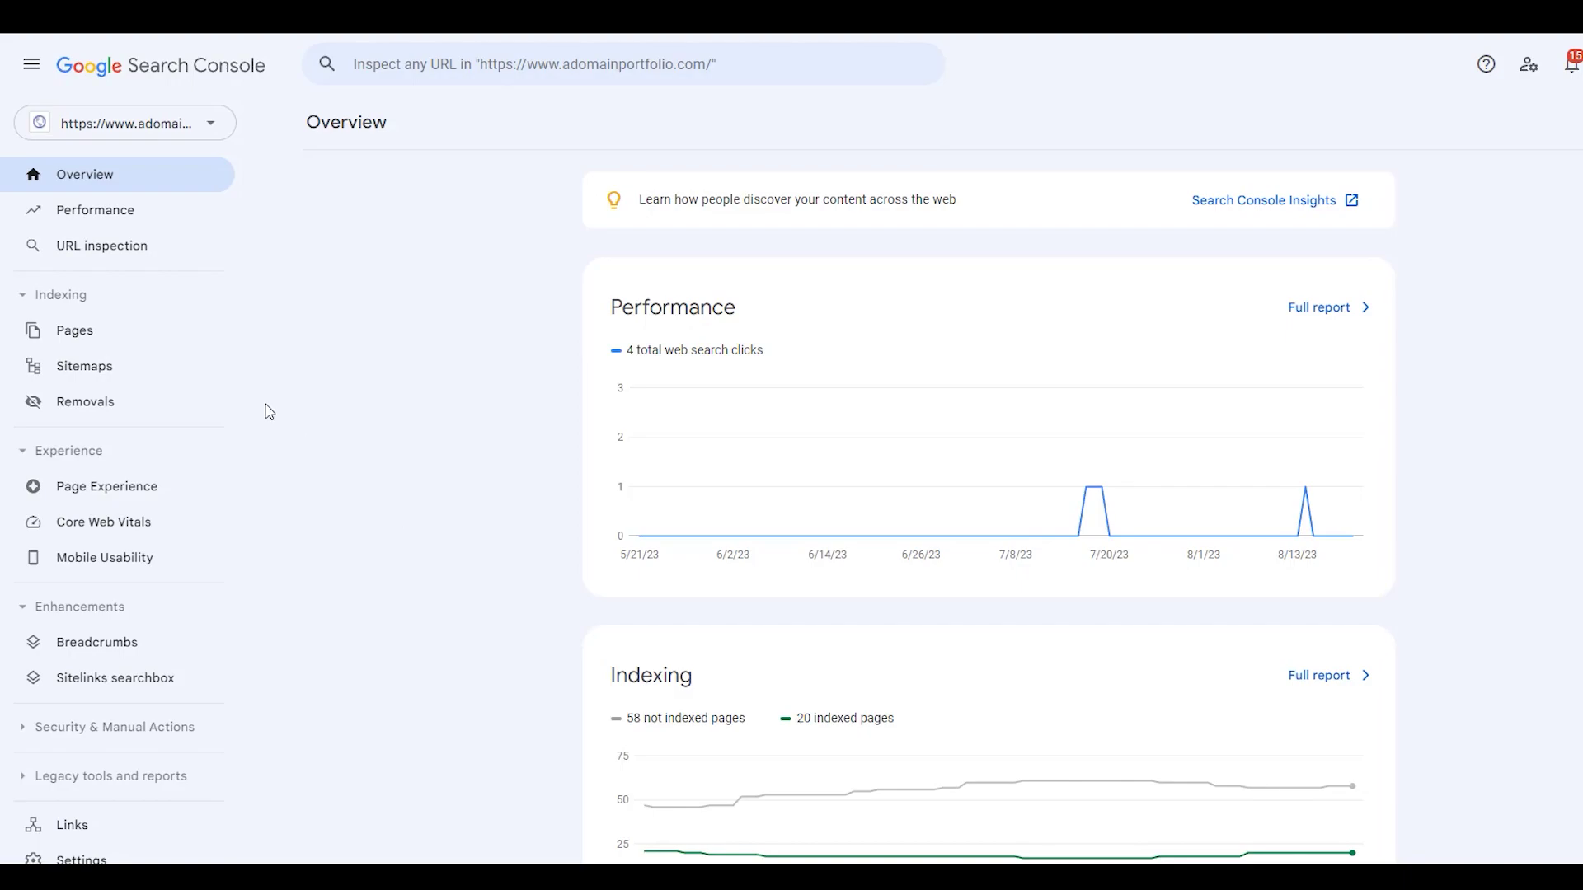
pyautogui.click(72, 373)
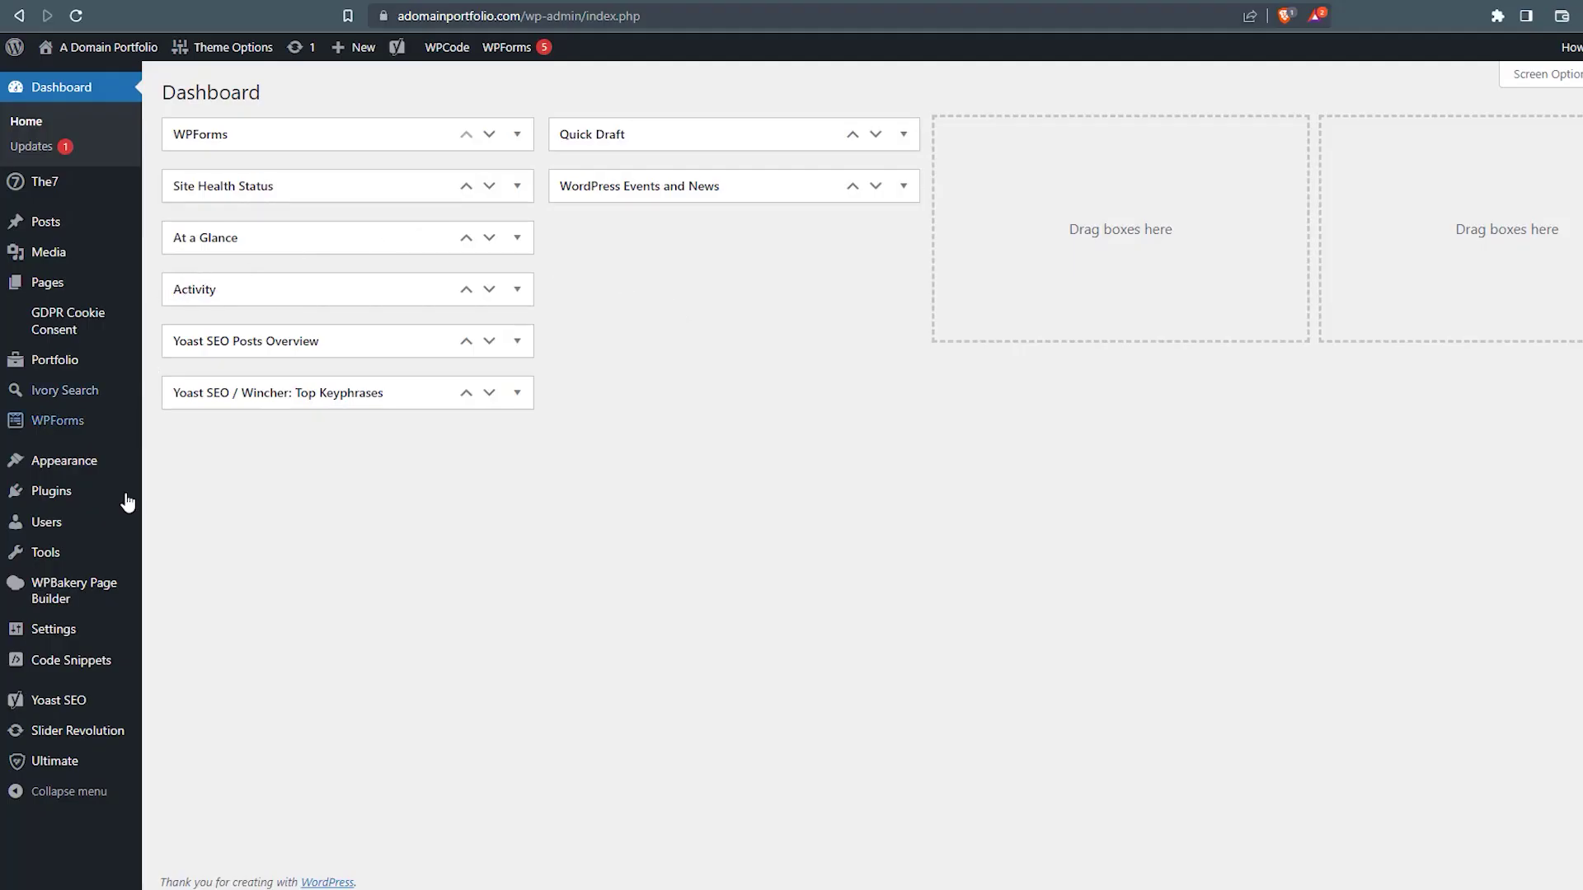
# Step: Open the XML sitemap index from the XML sitemaps card in Yoast Site features
pyautogui.moveTo(65, 714)
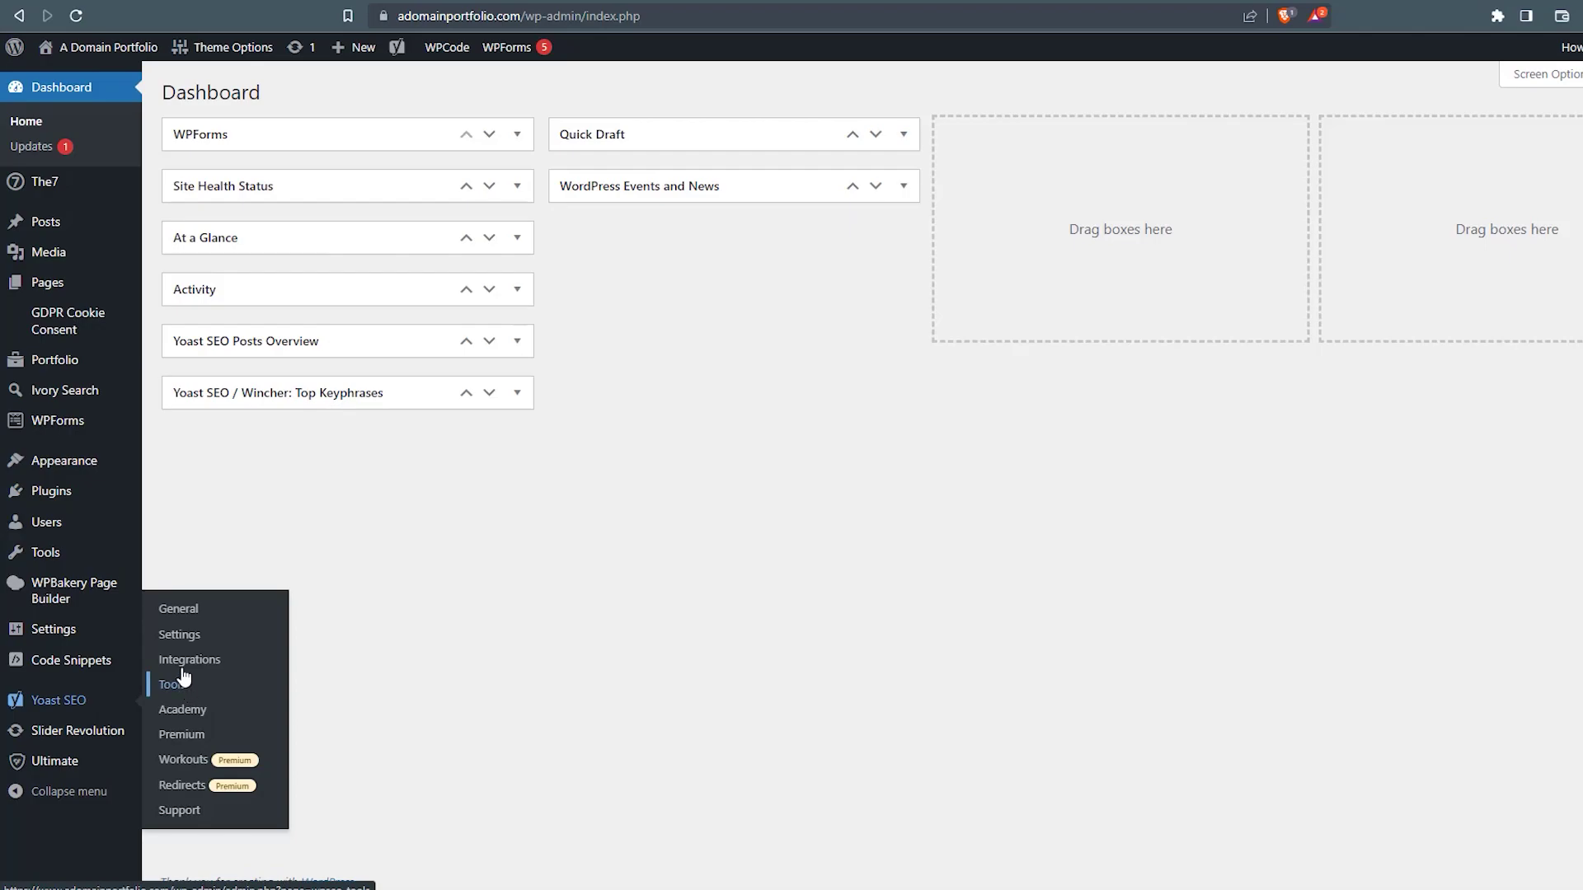
pyautogui.click(180, 636)
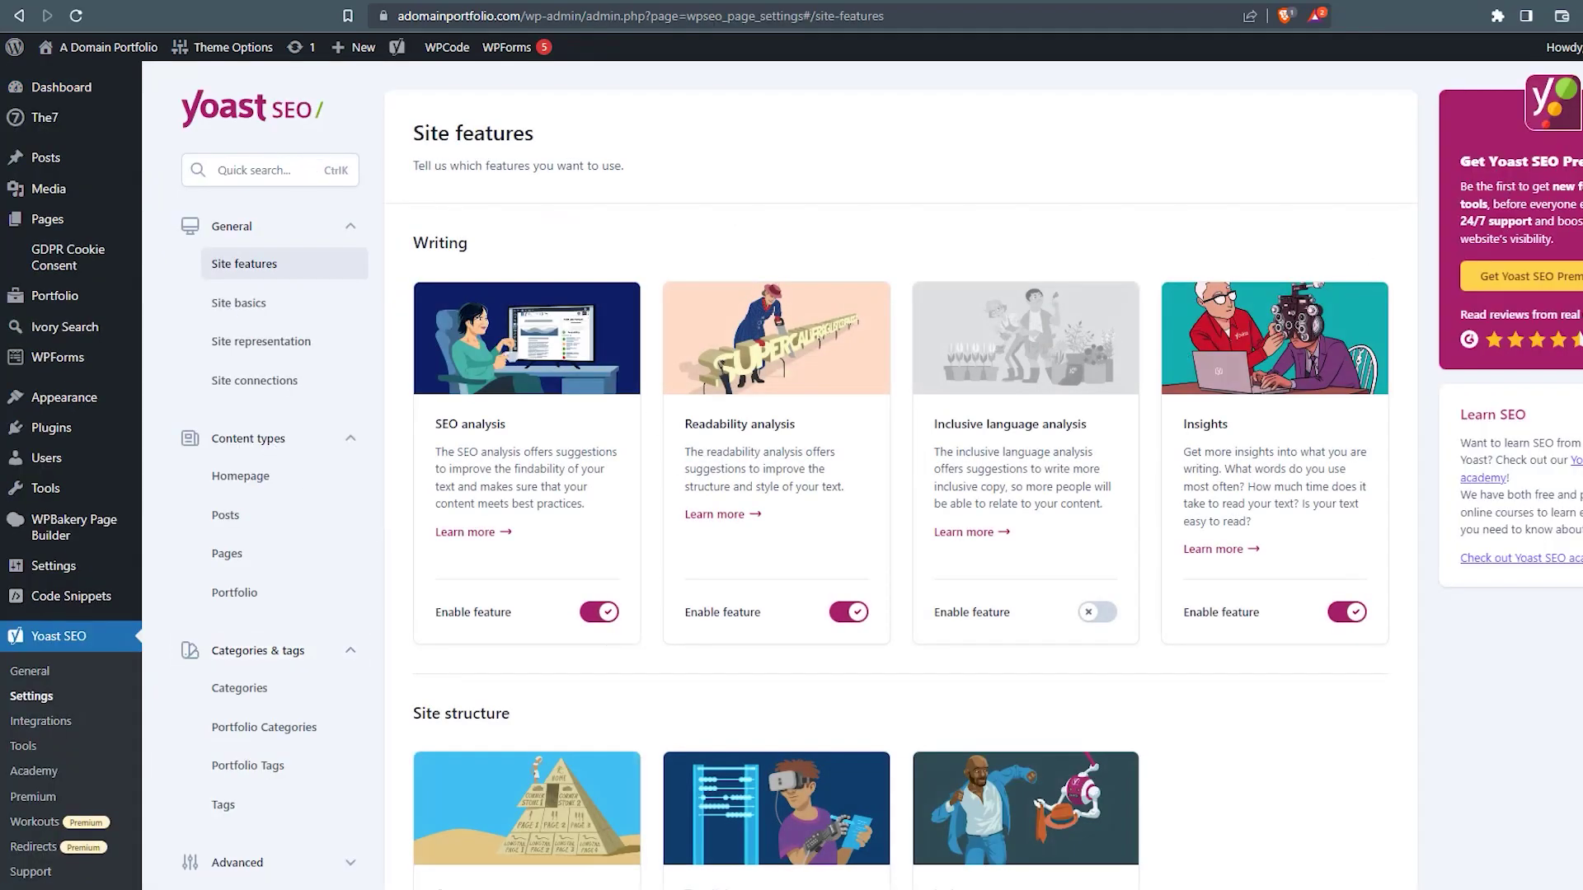
pyautogui.scroll(-15, 900, 478)
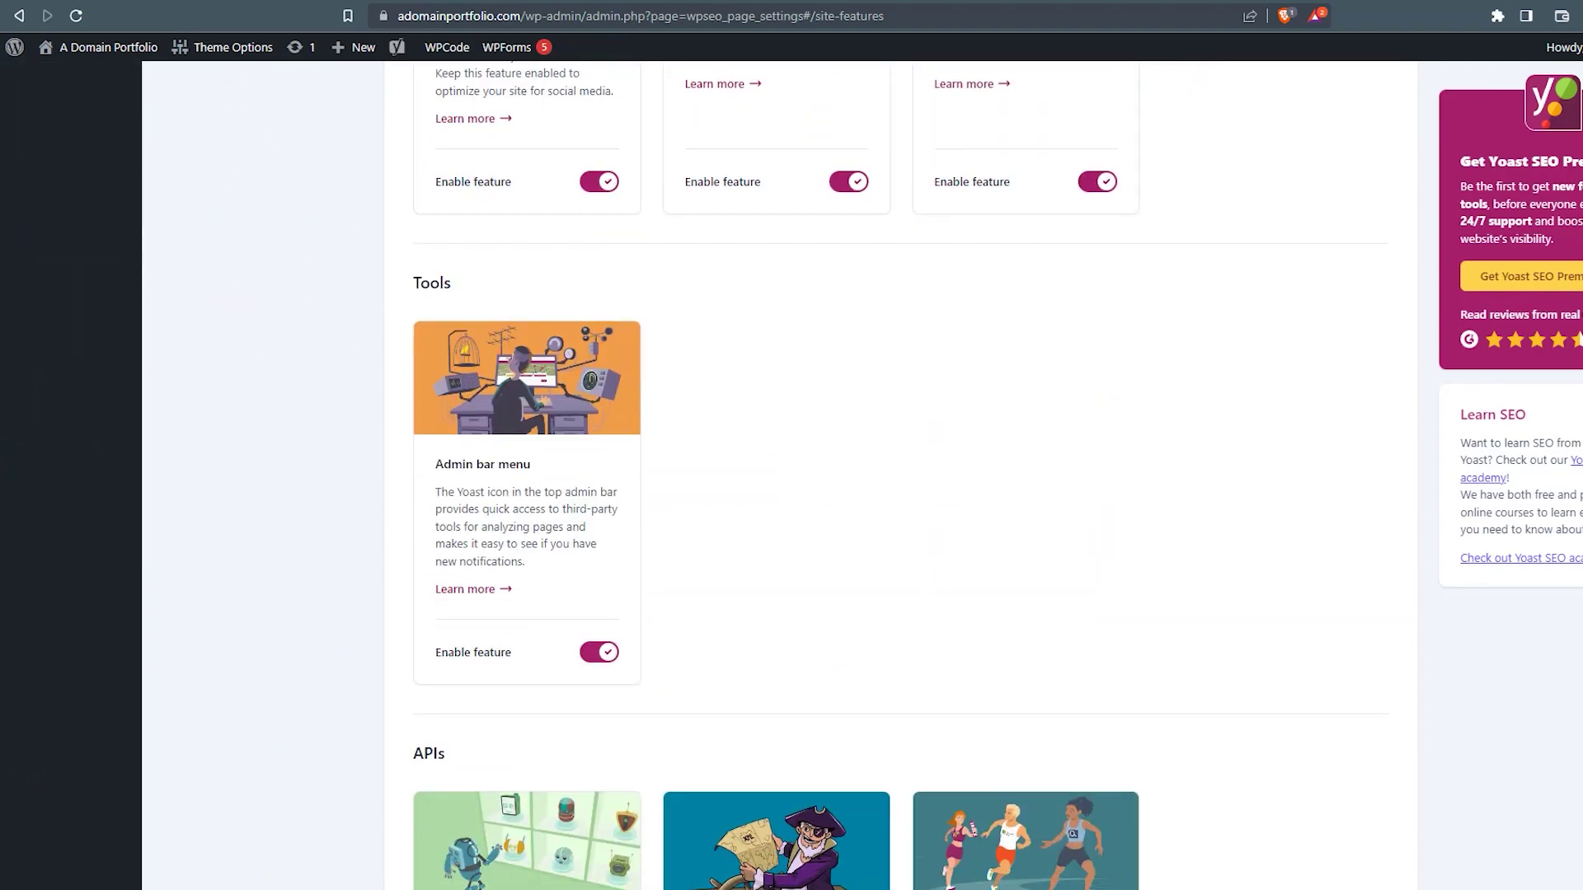
pyautogui.scroll(-2, 737, 460)
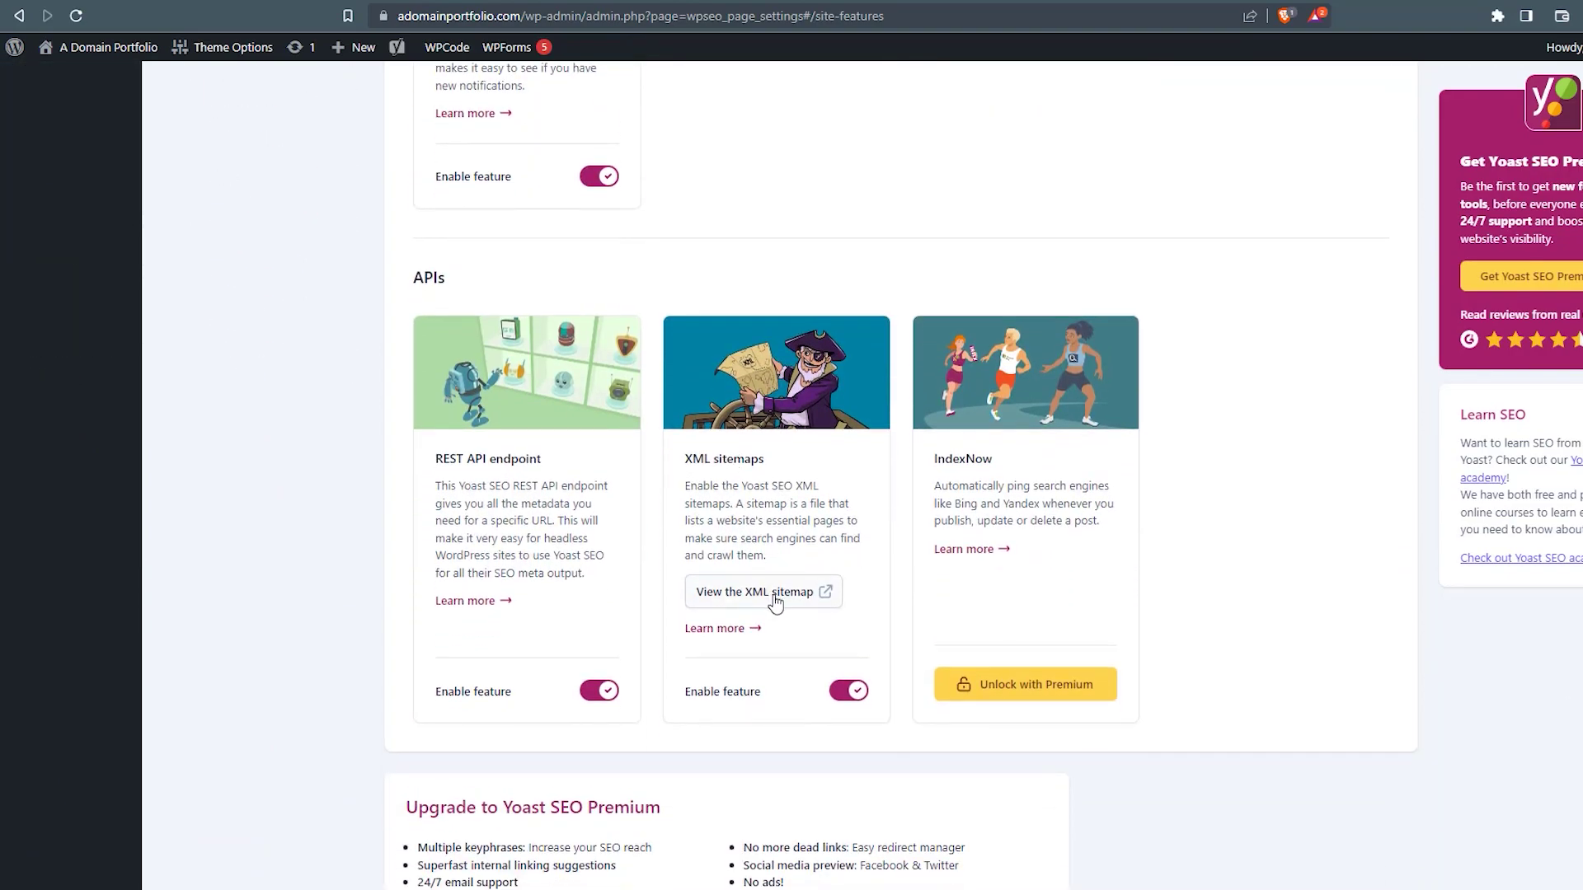
pyautogui.click(825, 595)
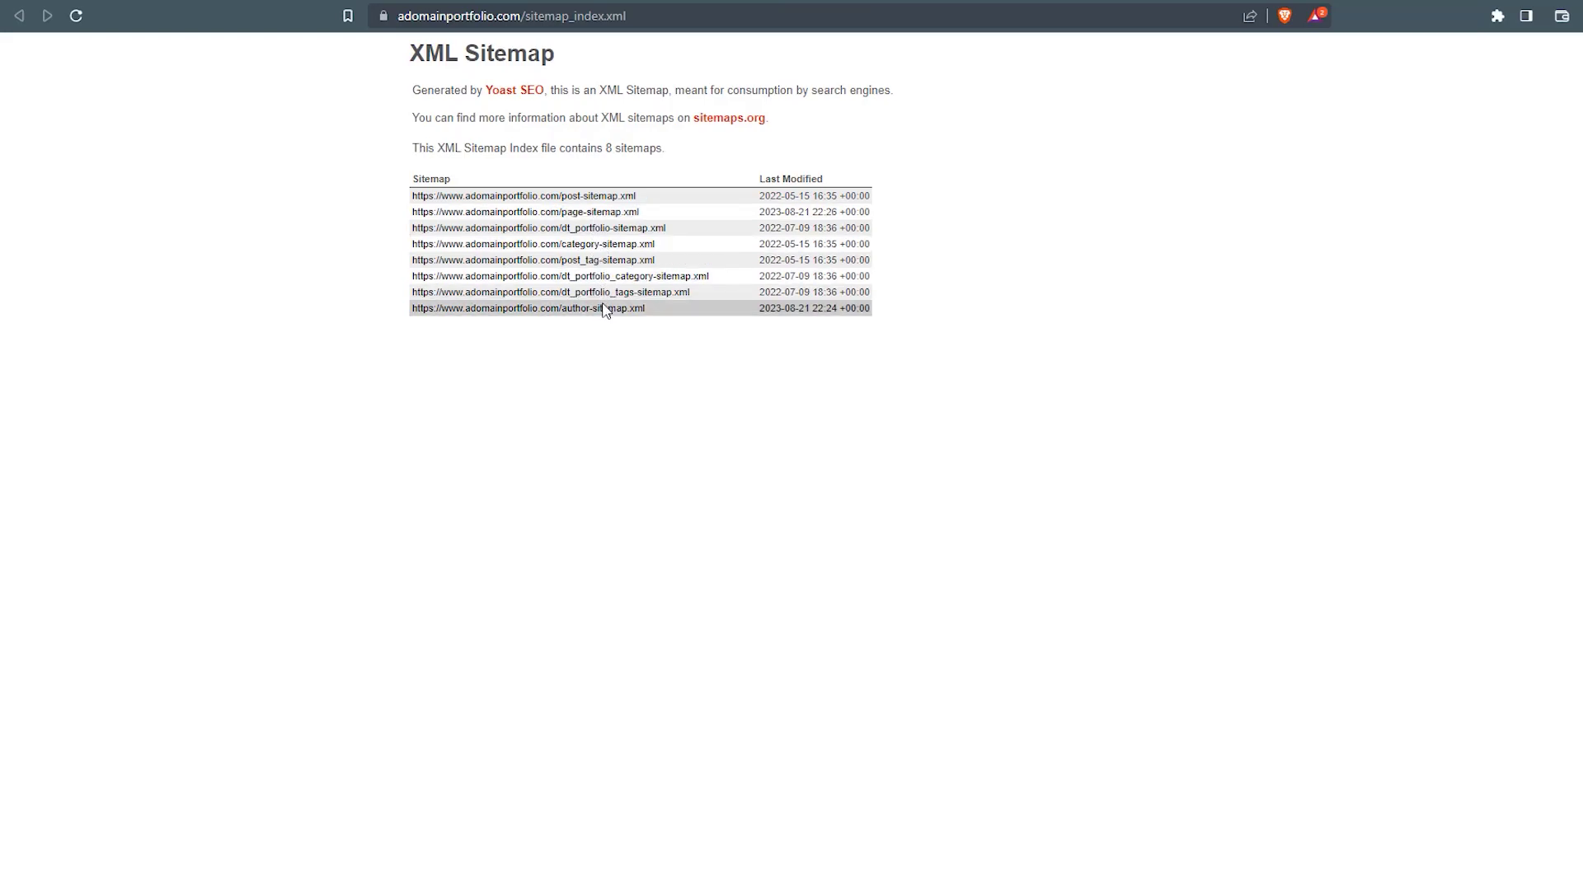
pyautogui.click(590, 196)
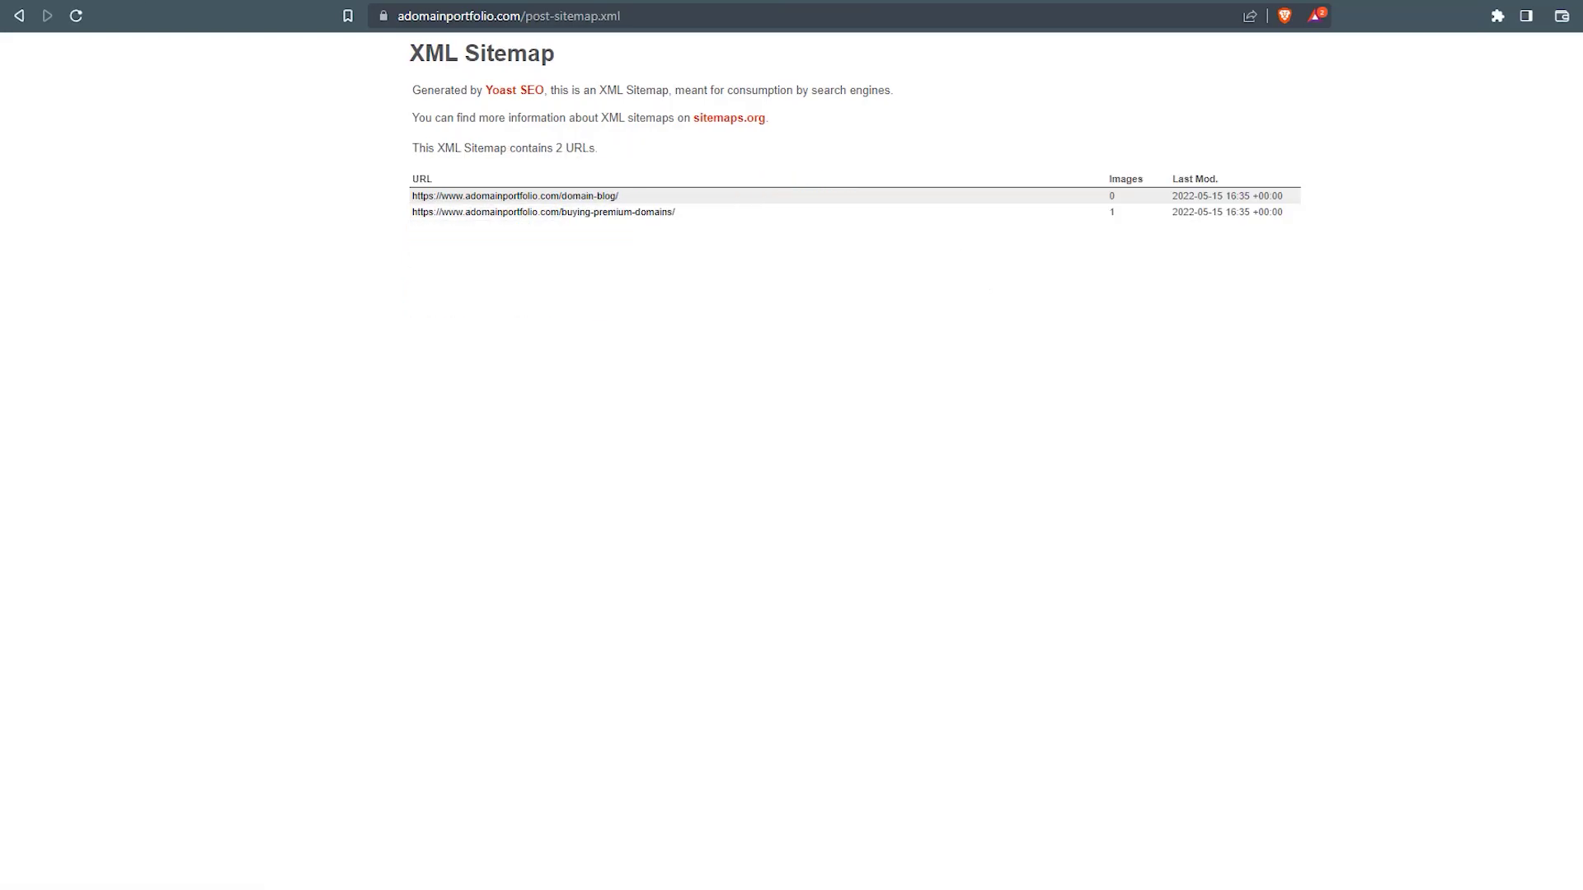
pyautogui.click(19, 16)
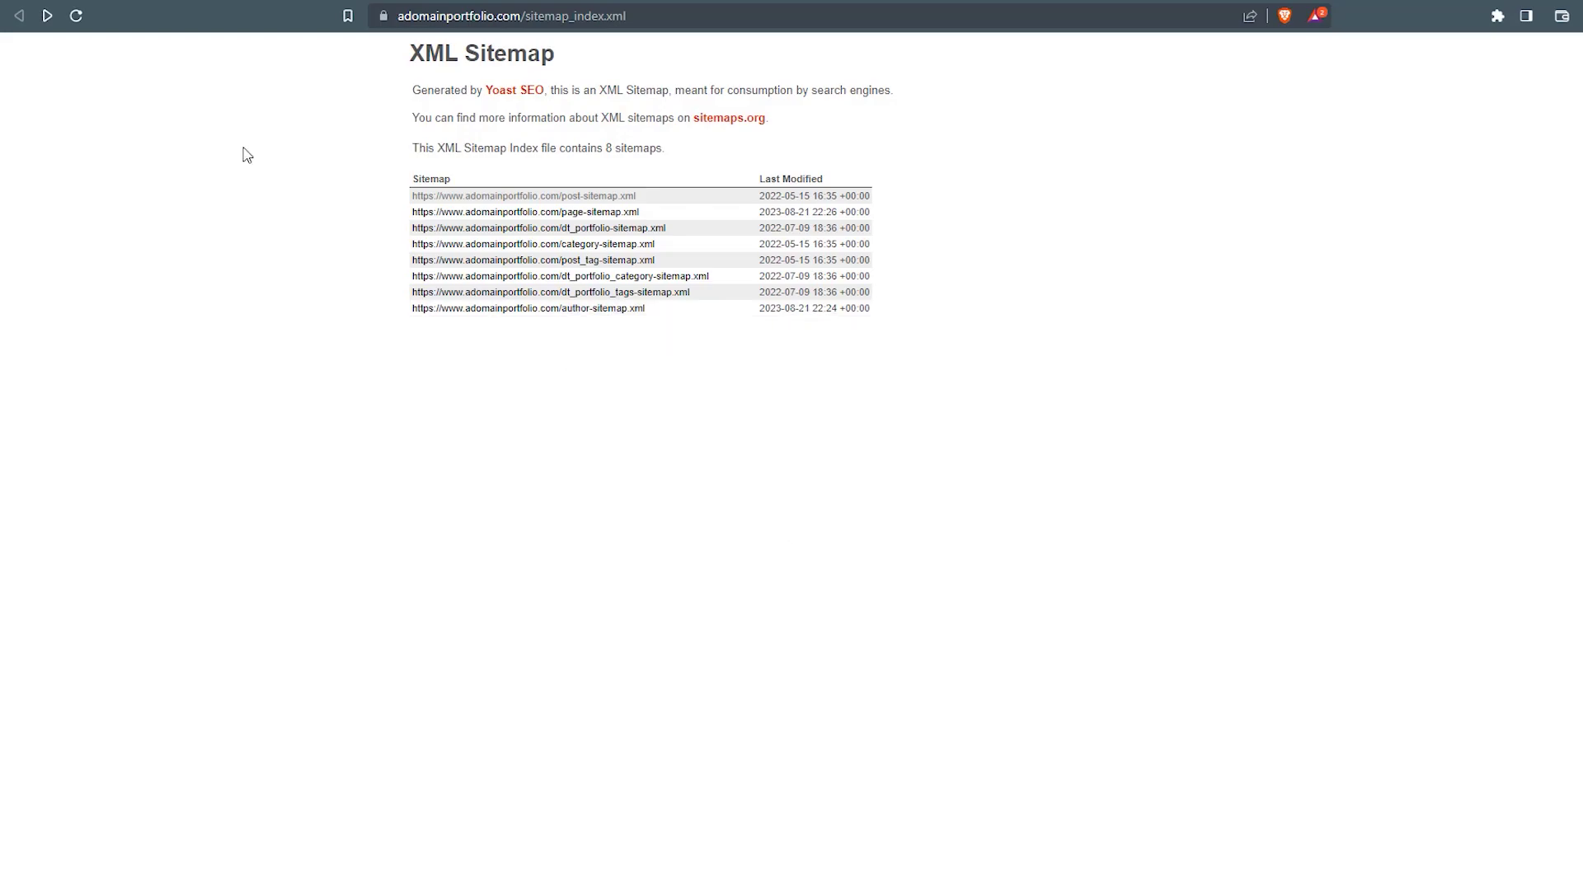
# Step: Turn off 'Enable author archives' under Advanced > Author archives and save the change
pyautogui.hotkey('ctrl', 'w')
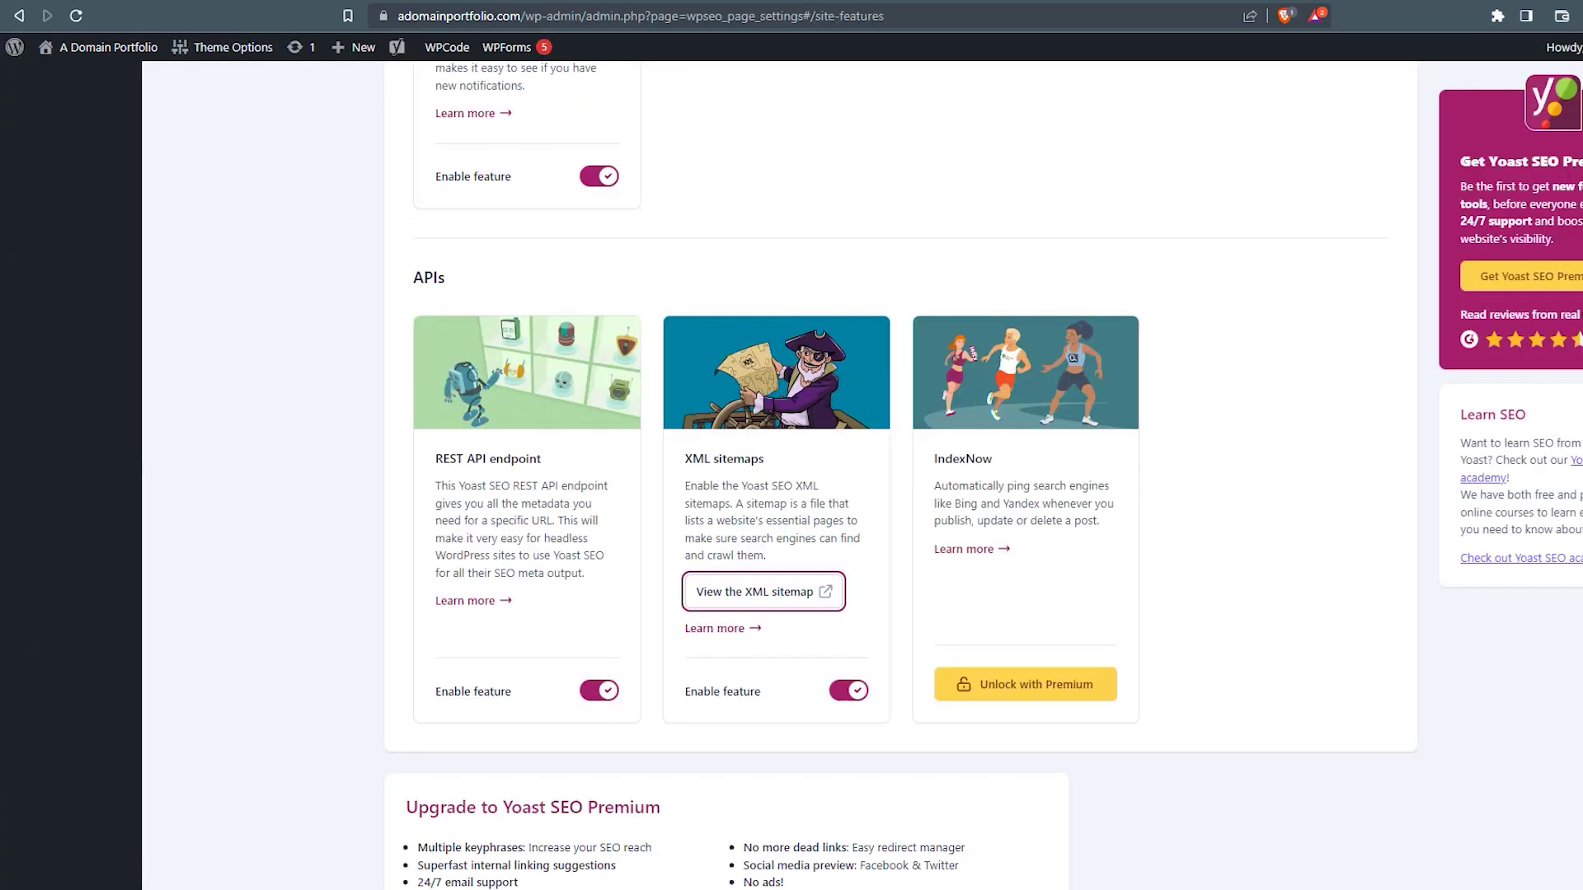
pyautogui.scroll(20, 899, 476)
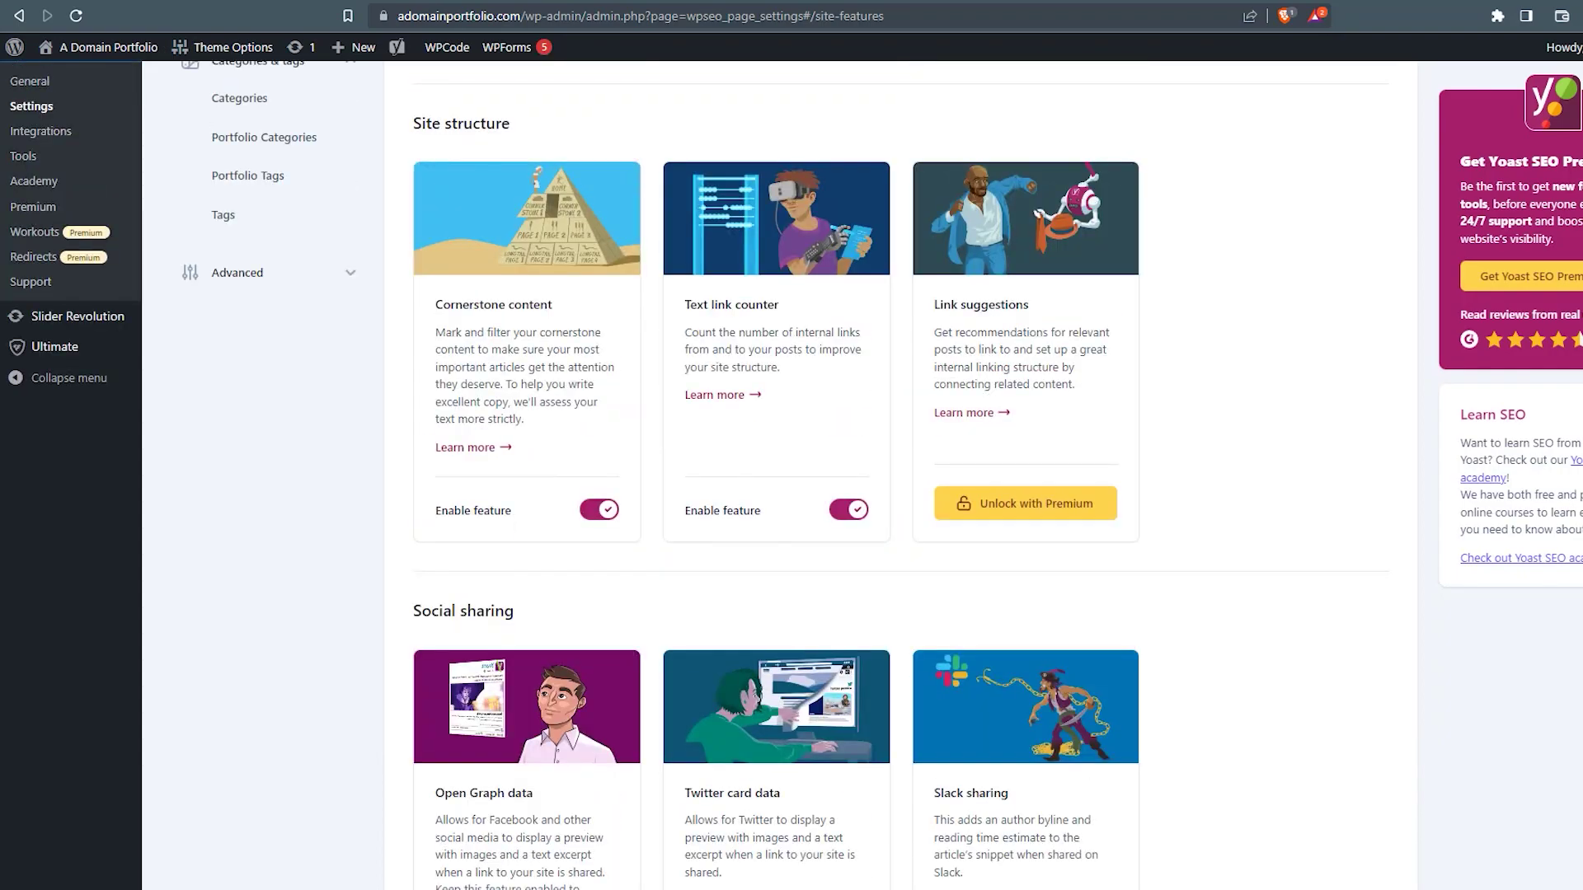
pyautogui.scroll(3, 203, 801)
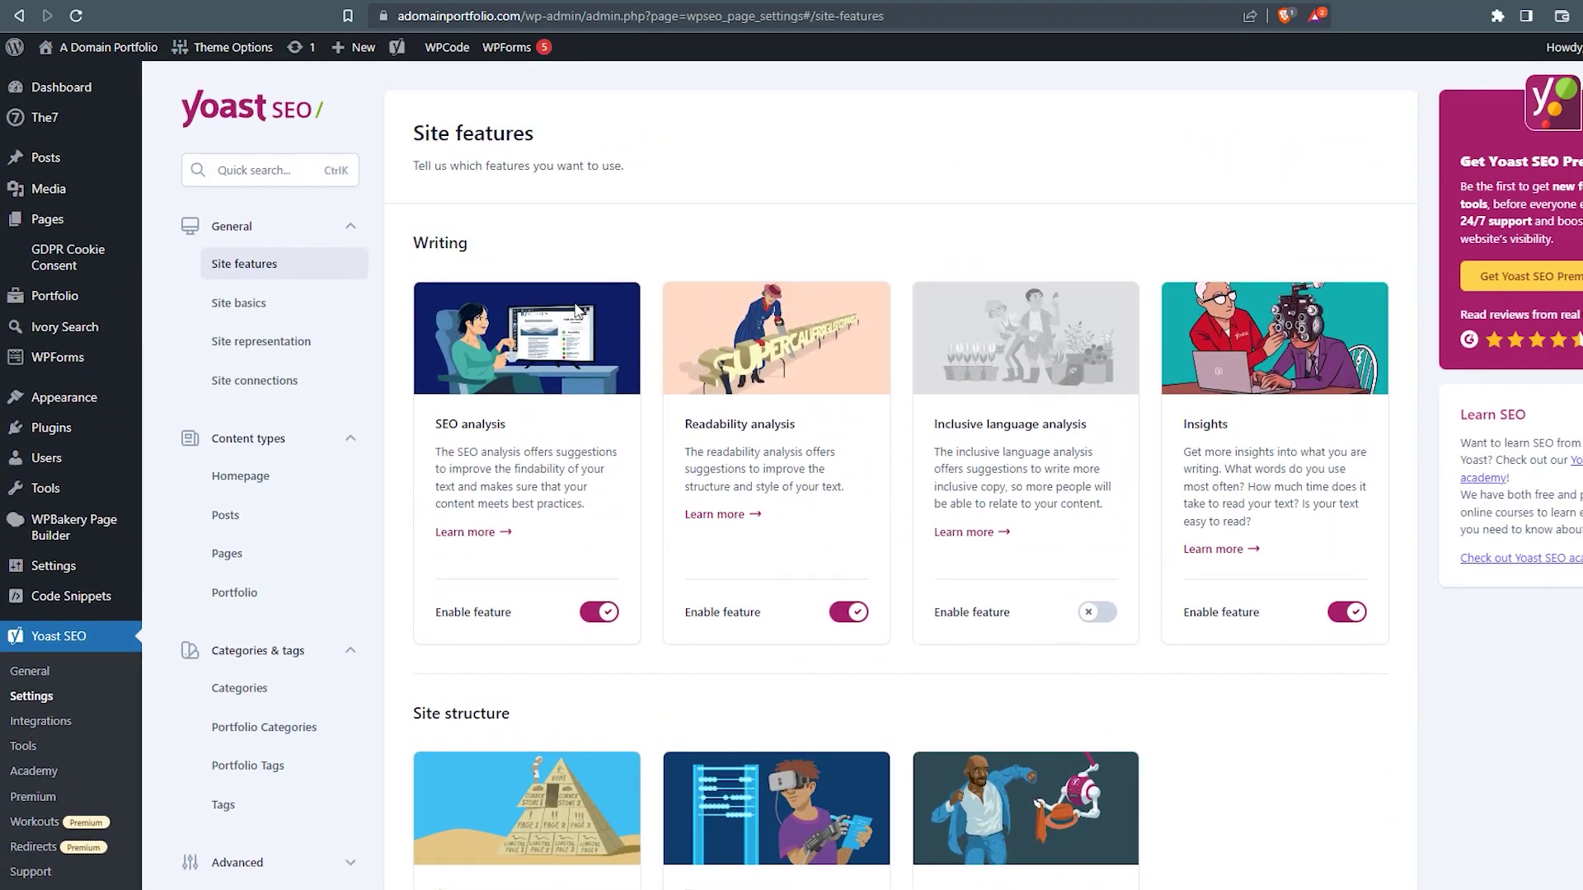
pyautogui.scroll(-1, 202, 802)
pyautogui.click(350, 775)
pyautogui.scroll(-4, 305, 664)
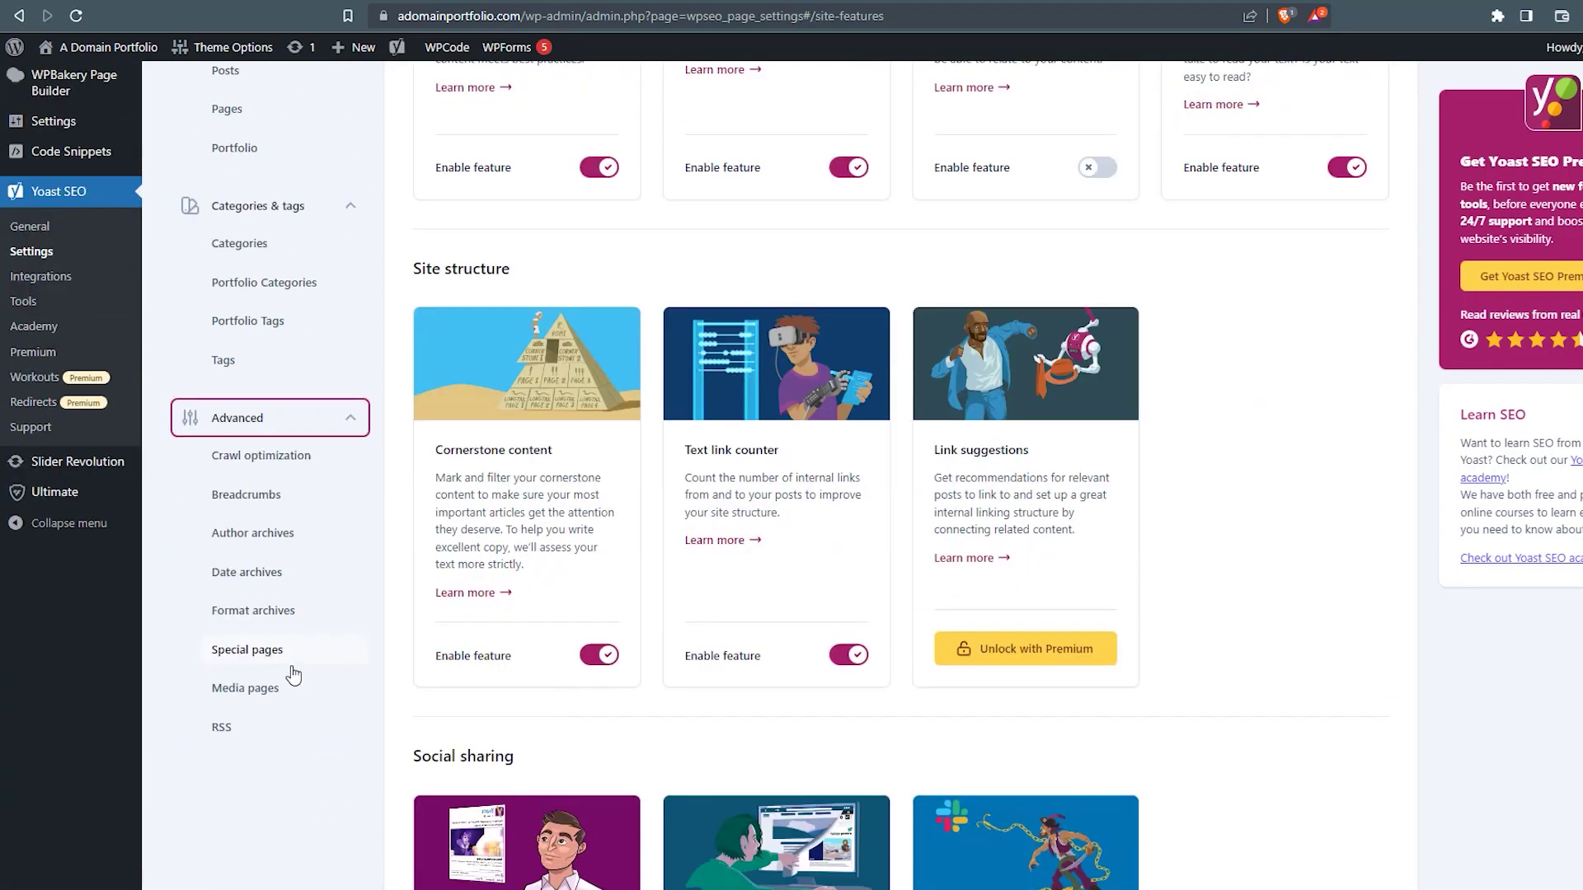
pyautogui.click(252, 532)
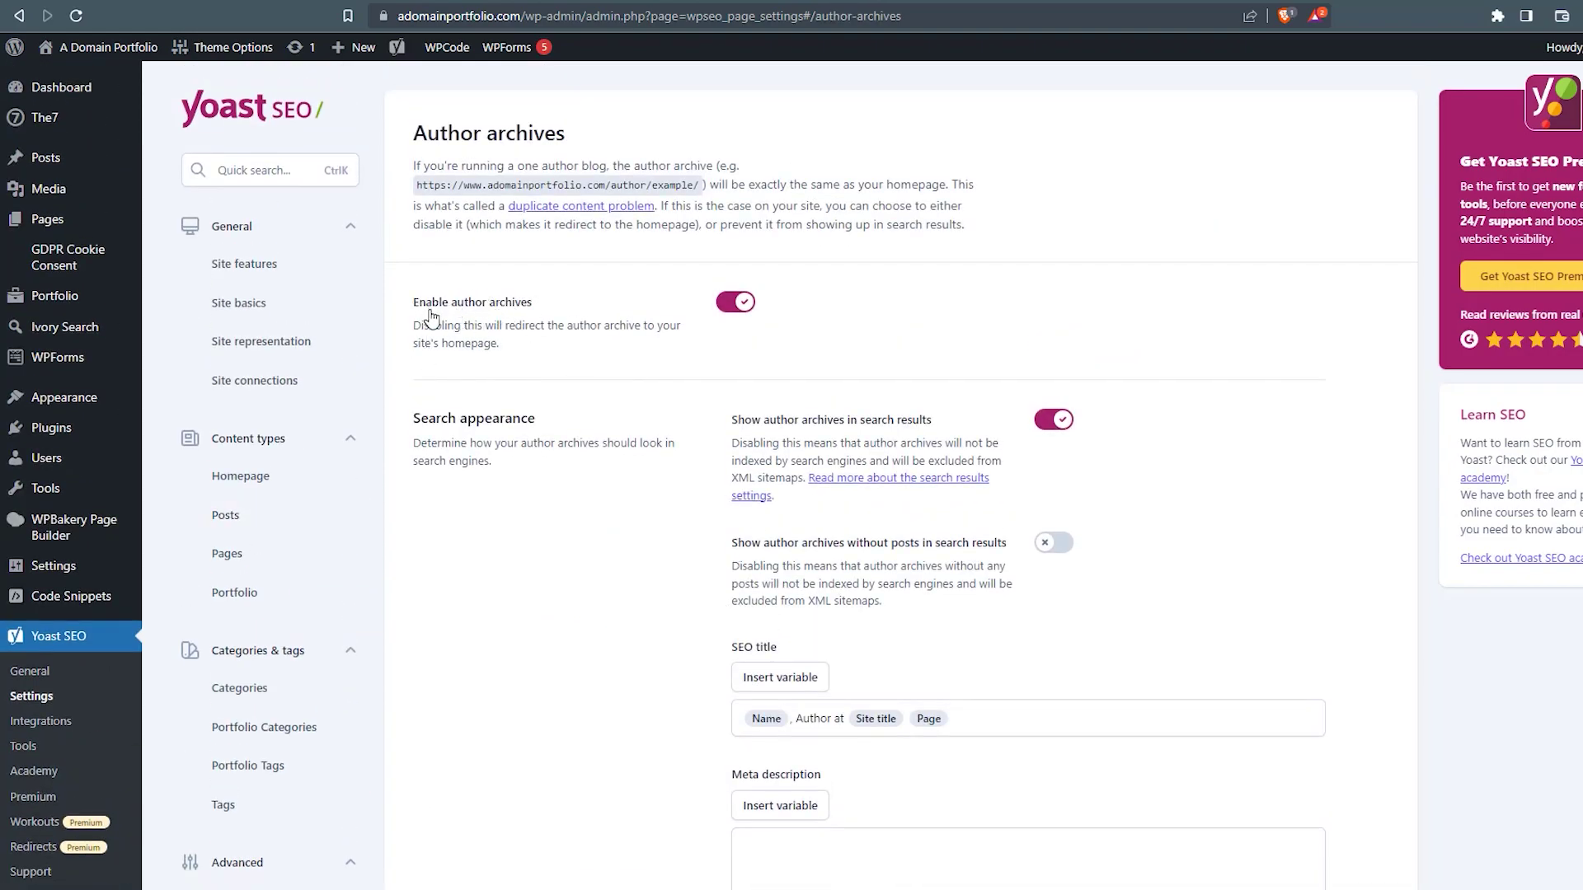
pyautogui.click(733, 305)
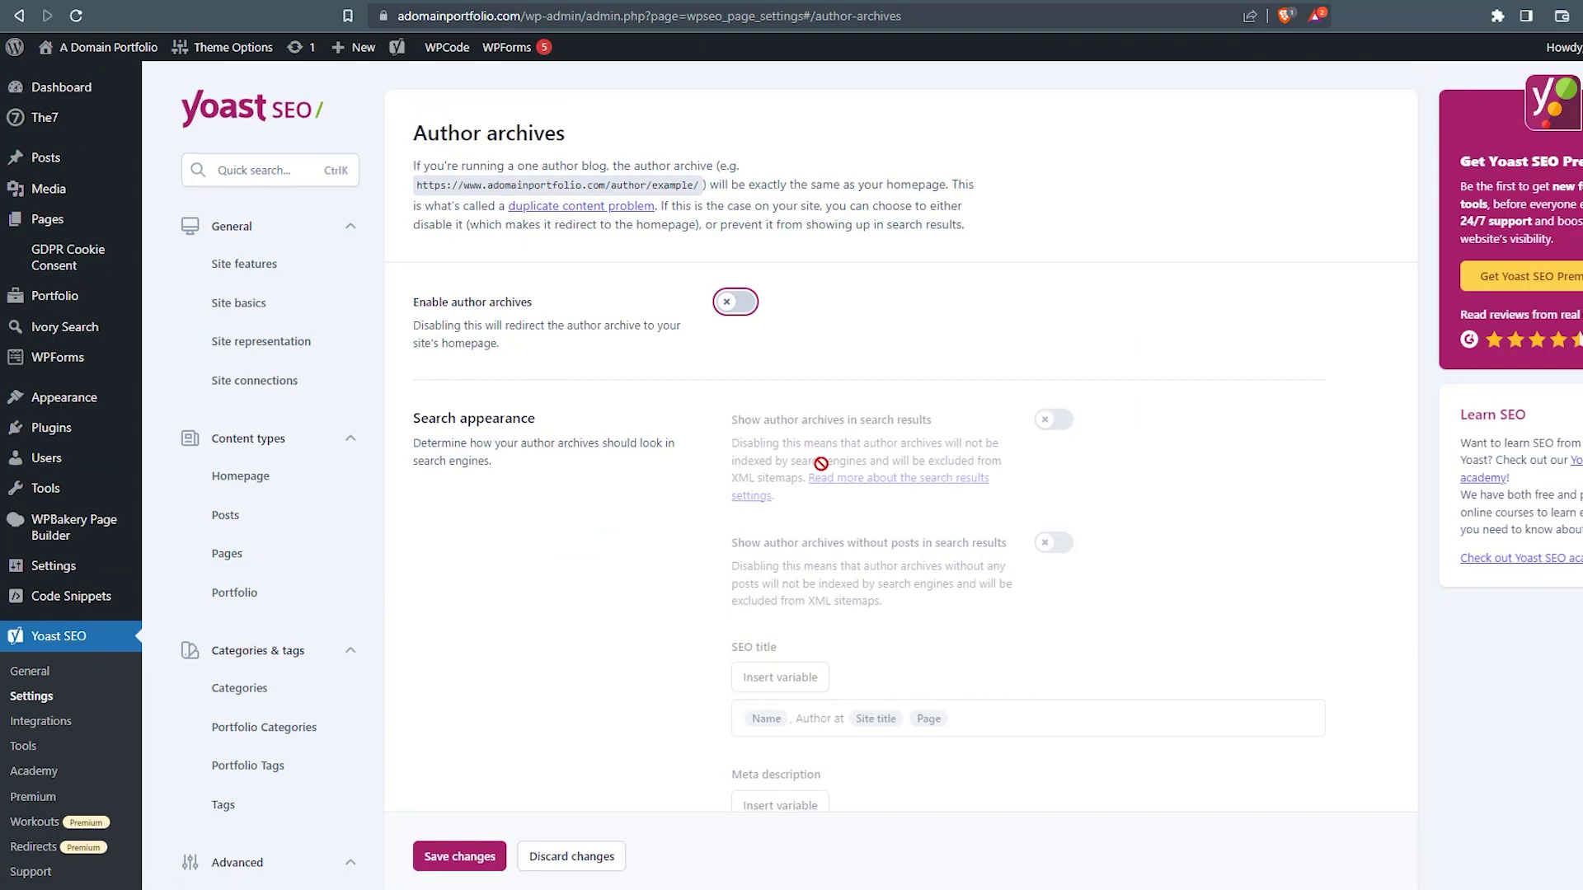
pyautogui.click(456, 862)
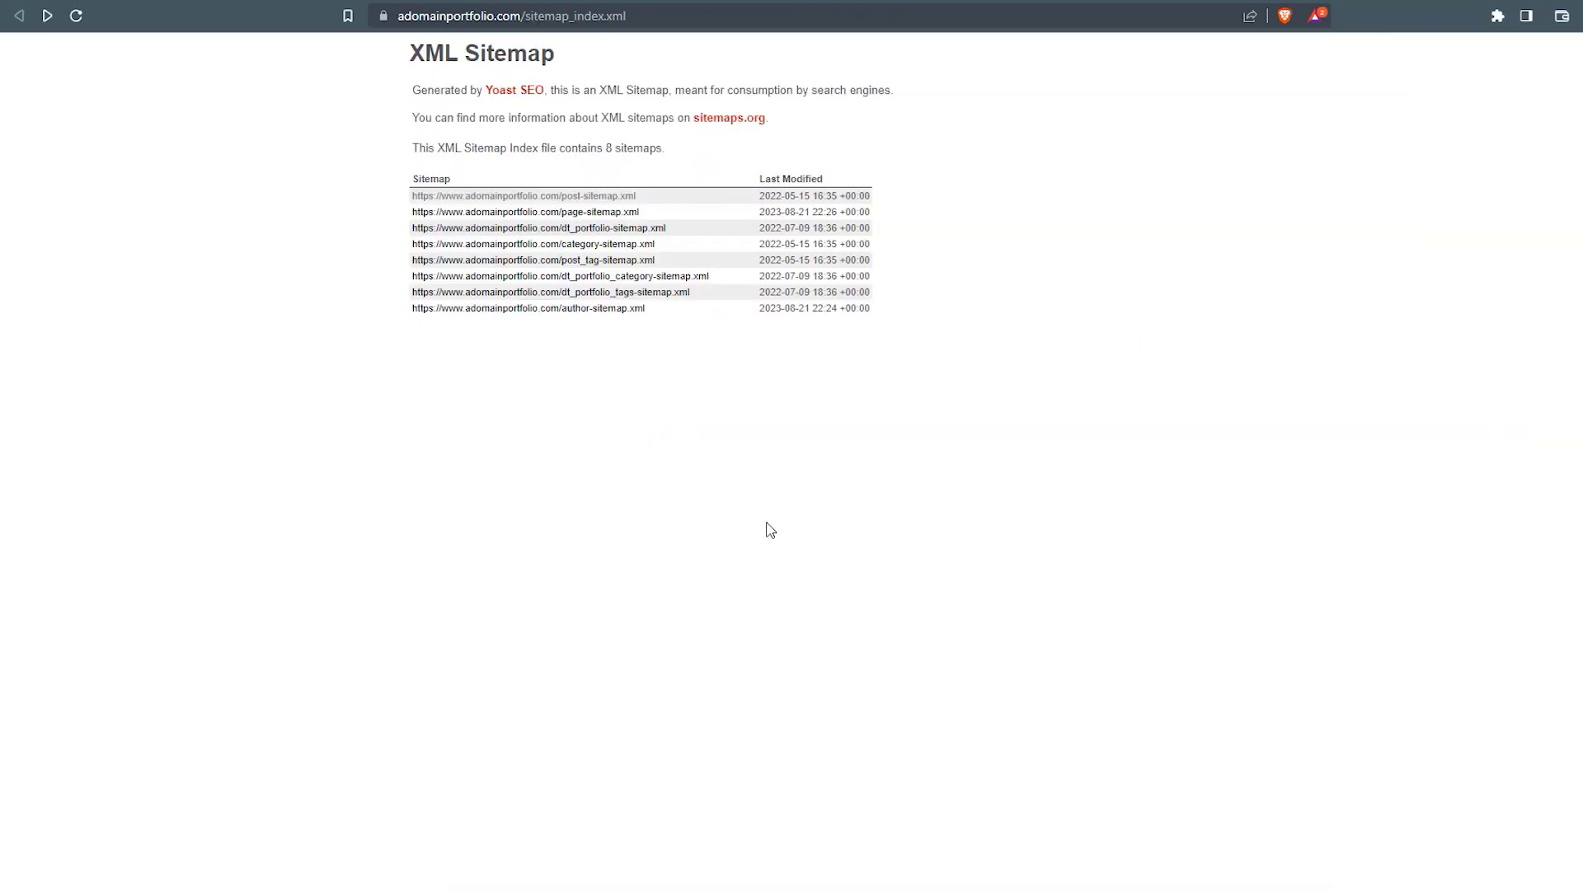
# Step: Reload the sitemap index to confirm 7 sitemaps and copy 'sitemap_index.xml' from the address
pyautogui.press('F5')
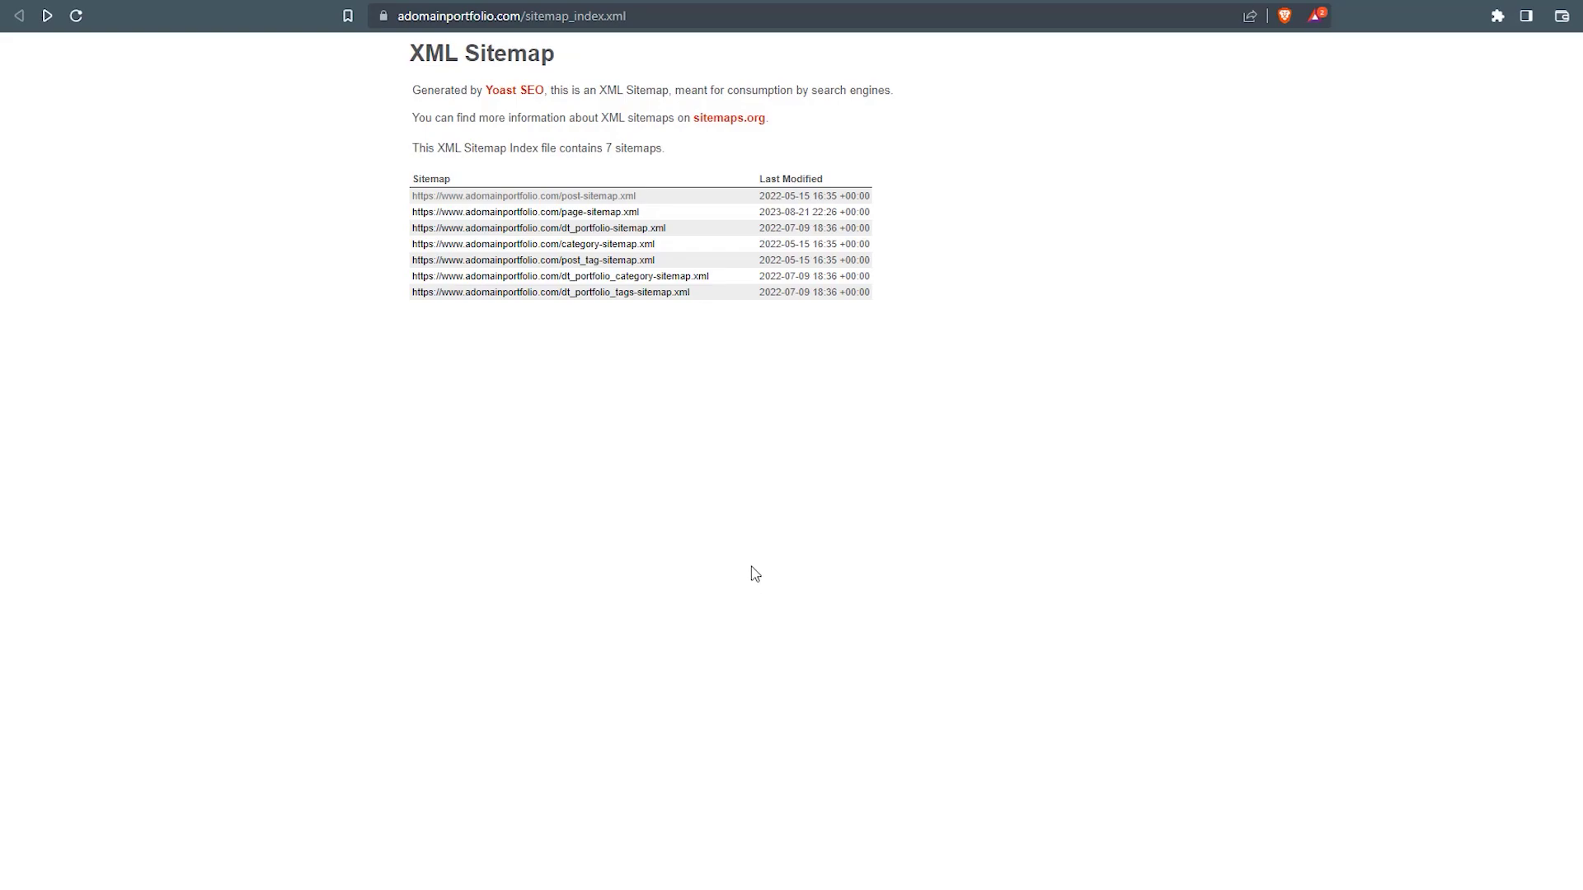
pyautogui.doubleClick(686, 16)
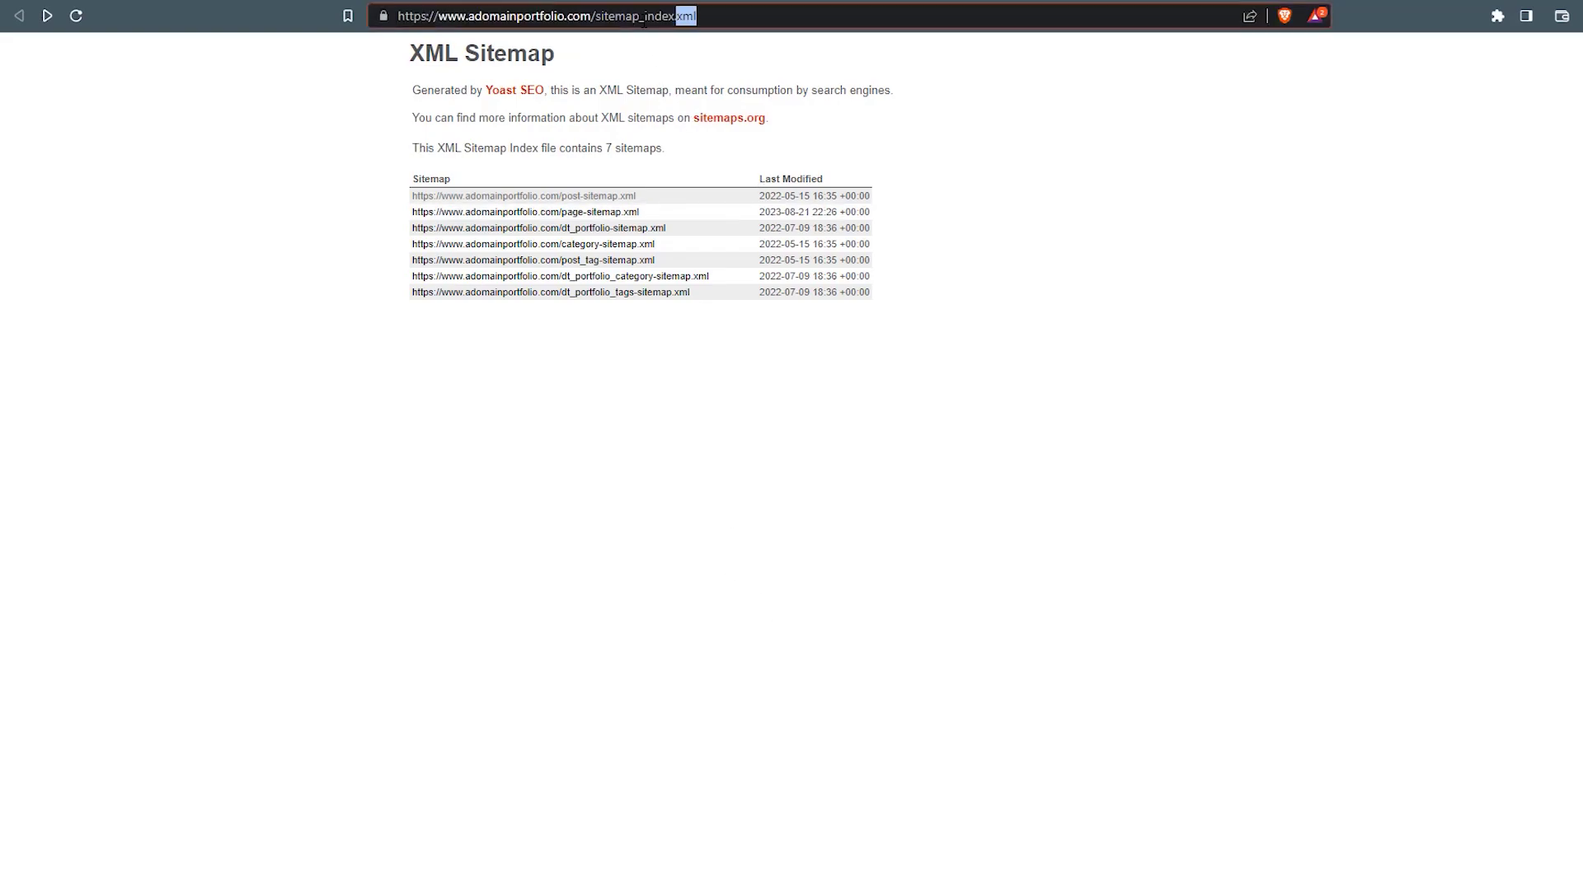
pyautogui.moveTo(696, 16); pyautogui.dragTo(599, 35)
pyautogui.hotkey('ctrl', 'c')
pyautogui.click(765, 561)
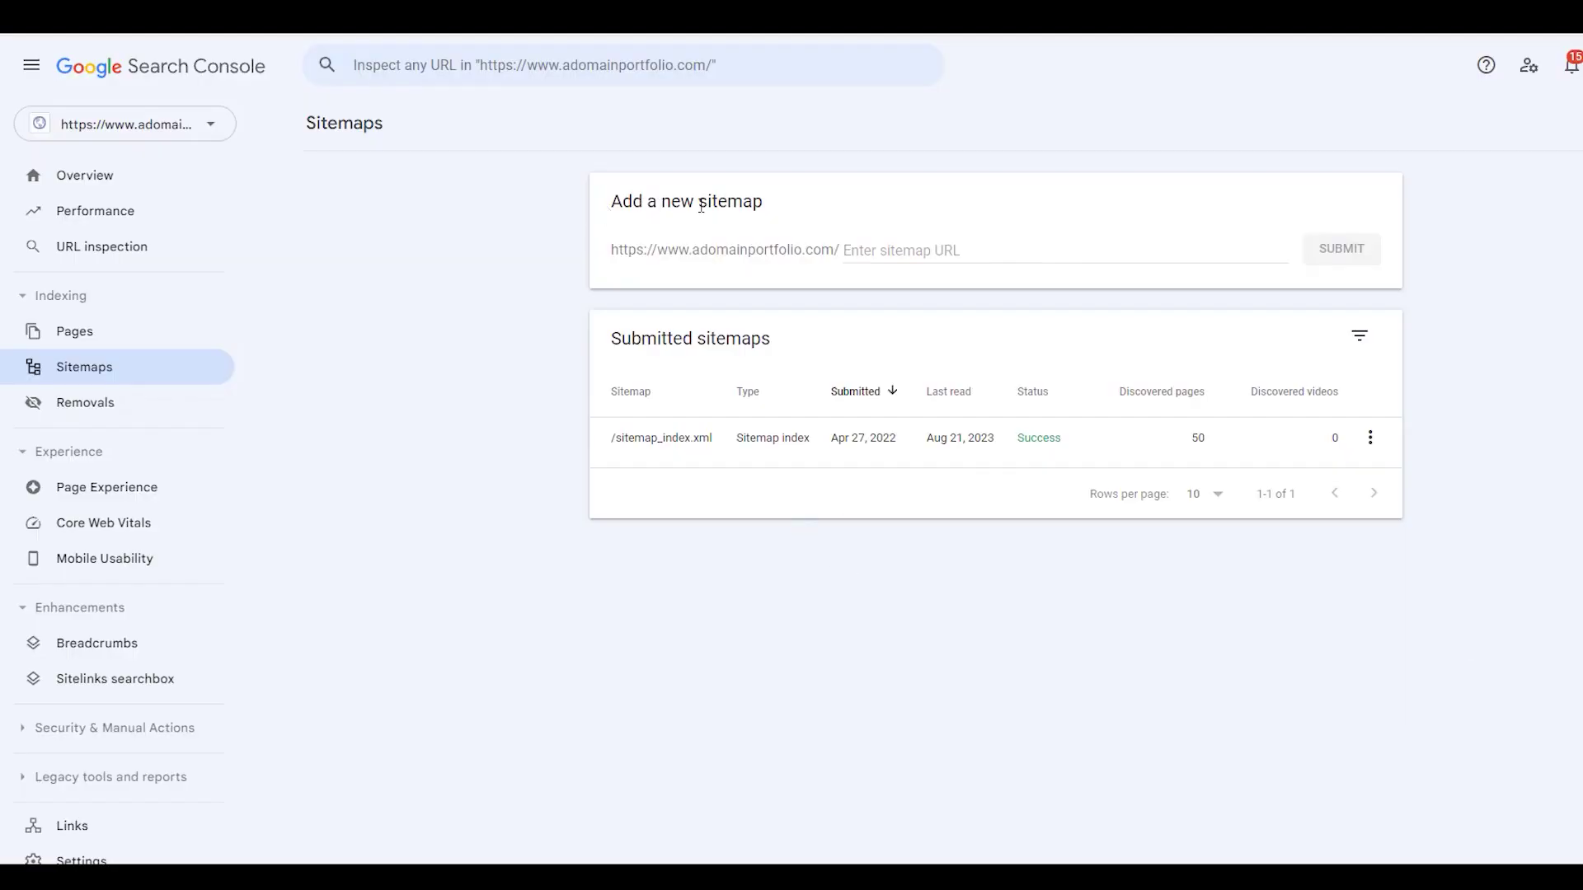
# Step: Submit sitemap_index.xml in the Sitemaps report and dismiss the success message
pyautogui.click(893, 250)
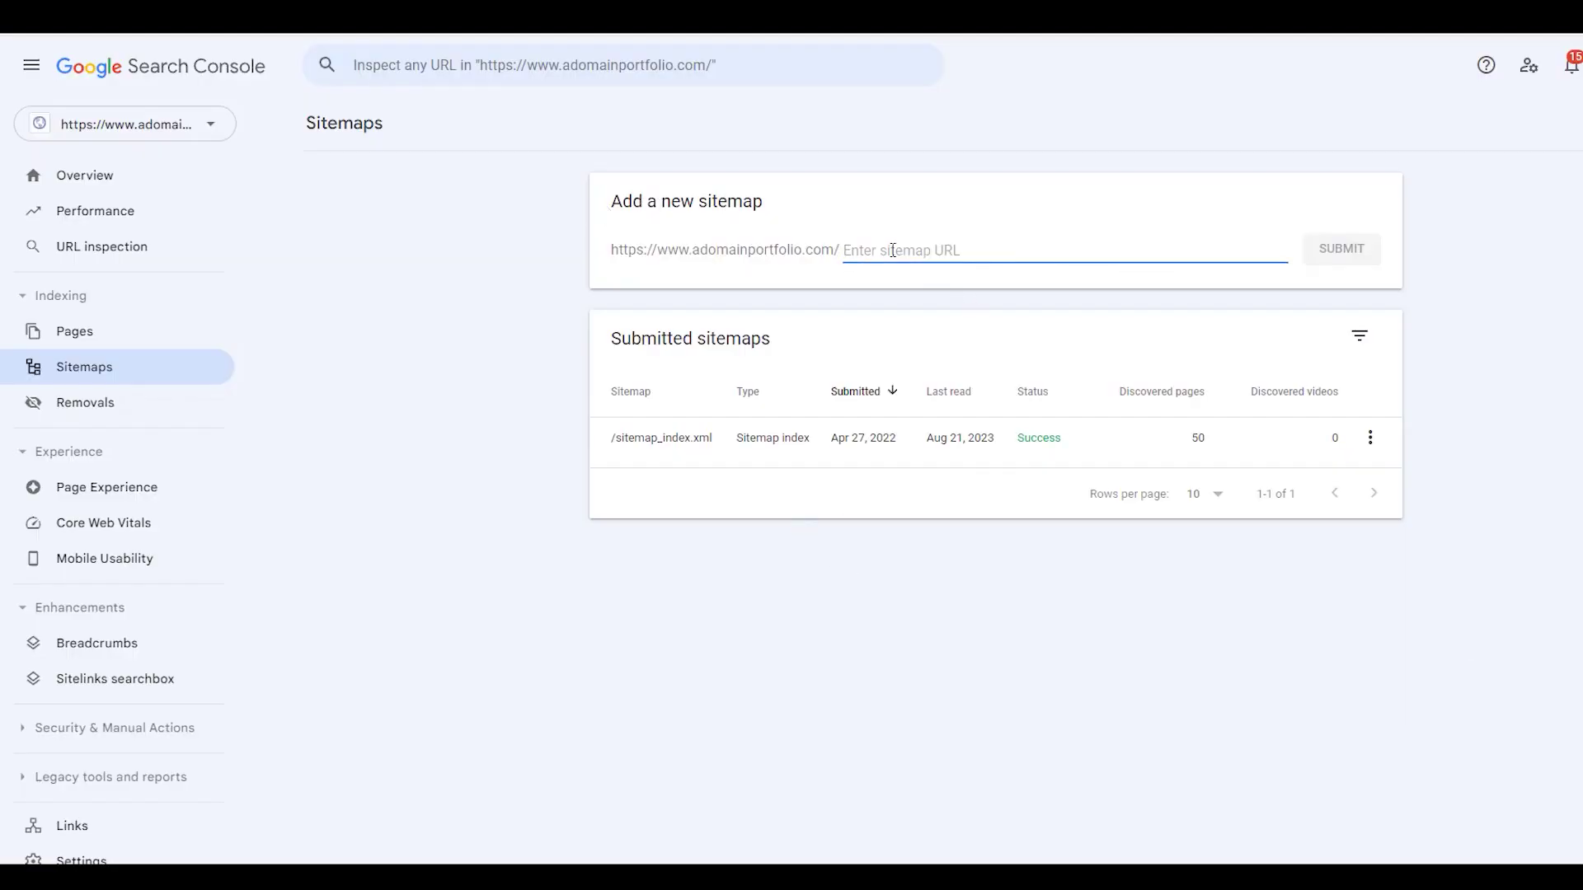
pyautogui.hotkey('ctrl', 'v')
pyautogui.click(478, 338)
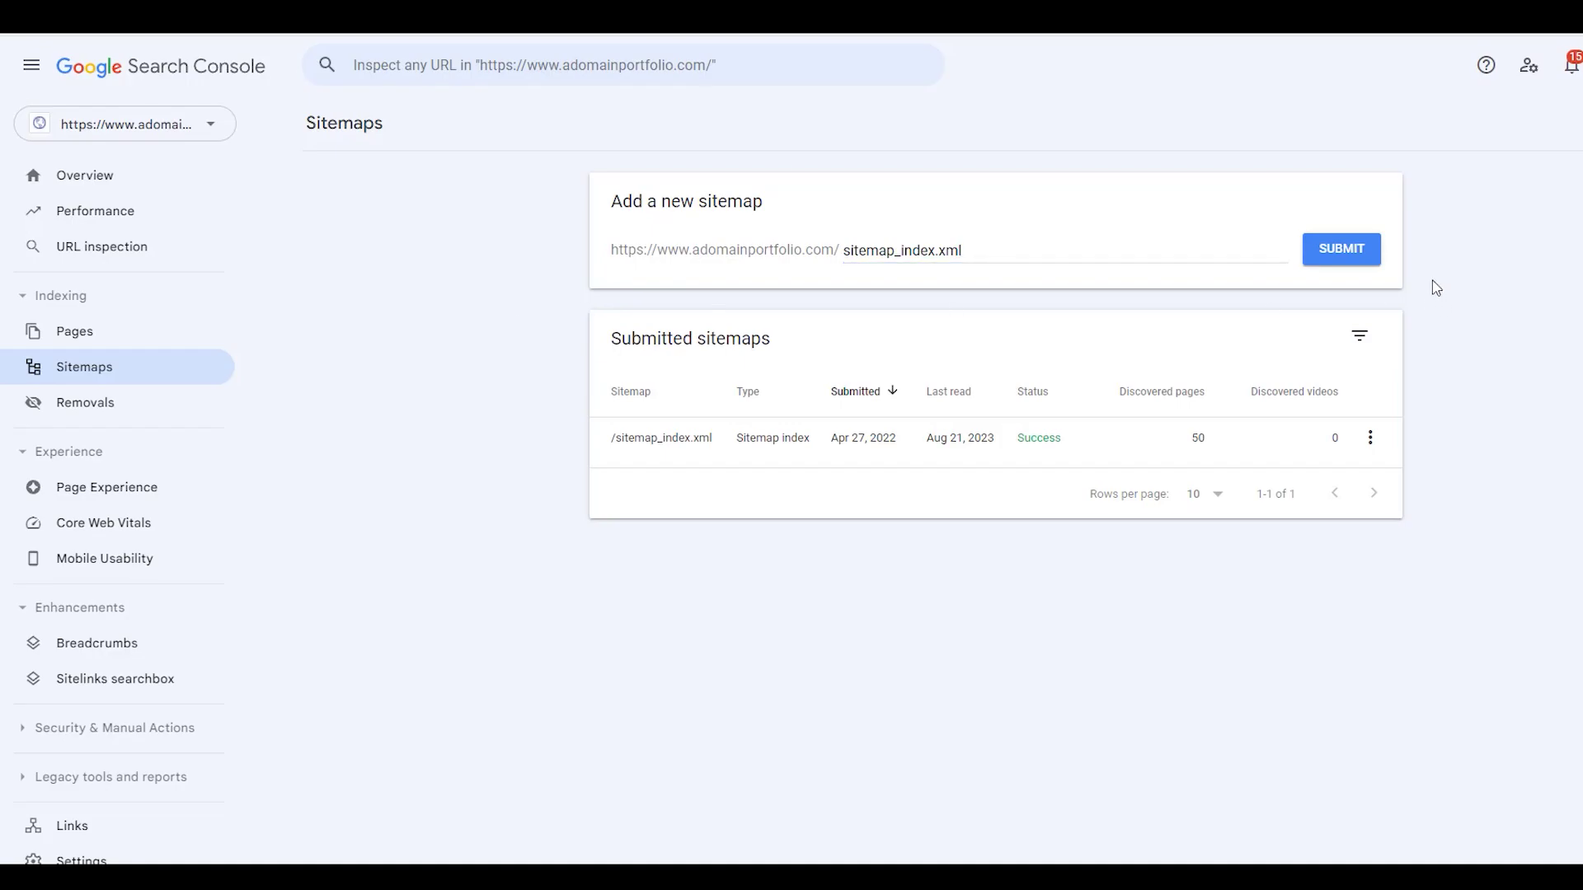
pyautogui.click(1339, 255)
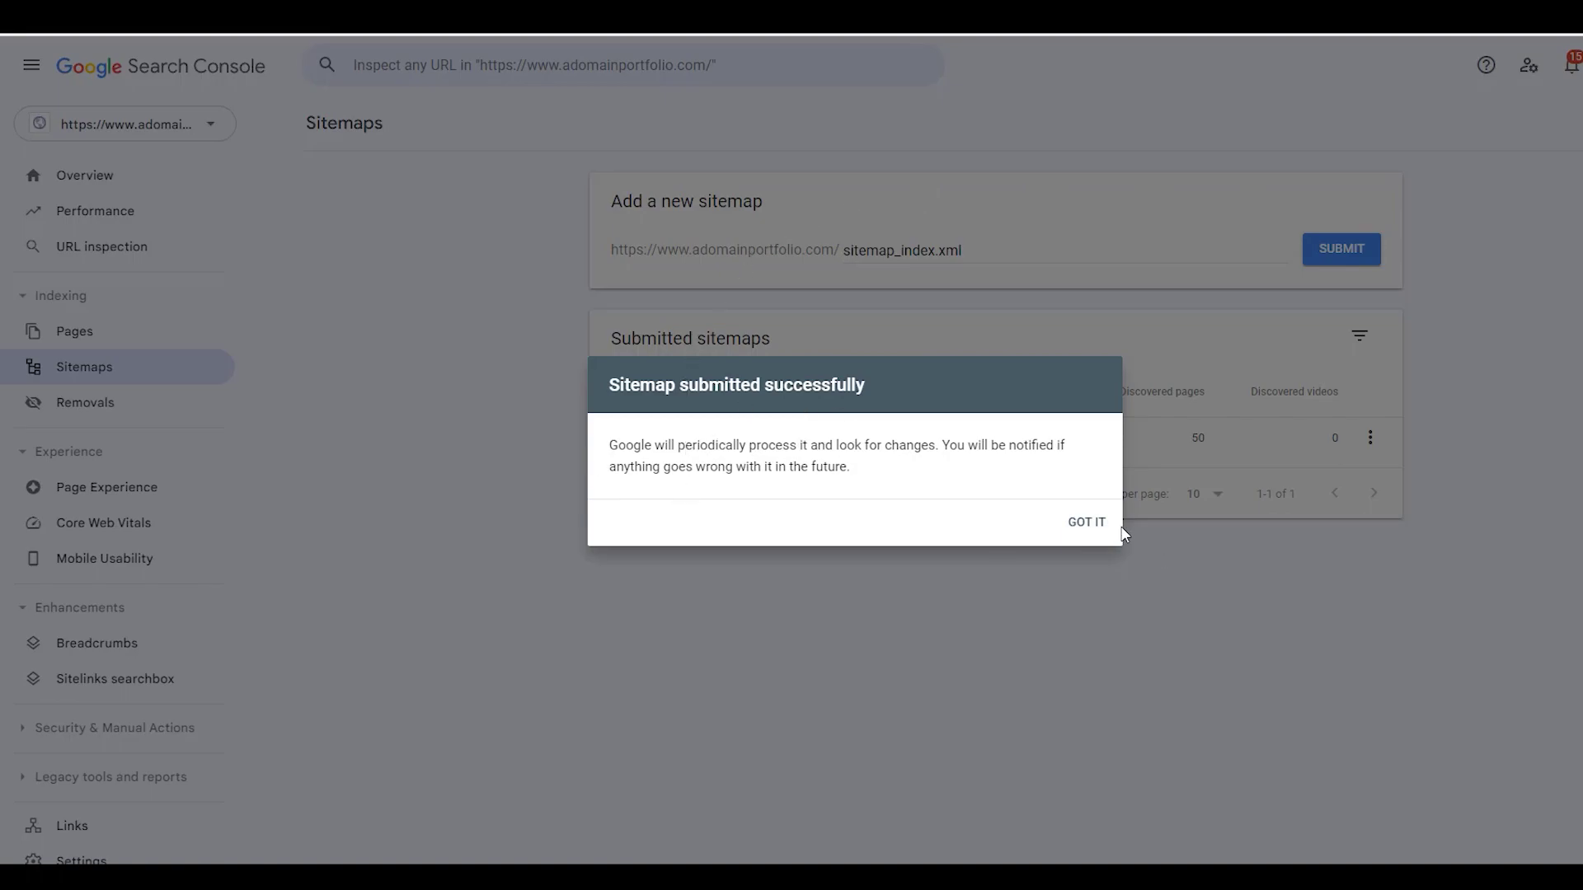
pyautogui.click(1089, 524)
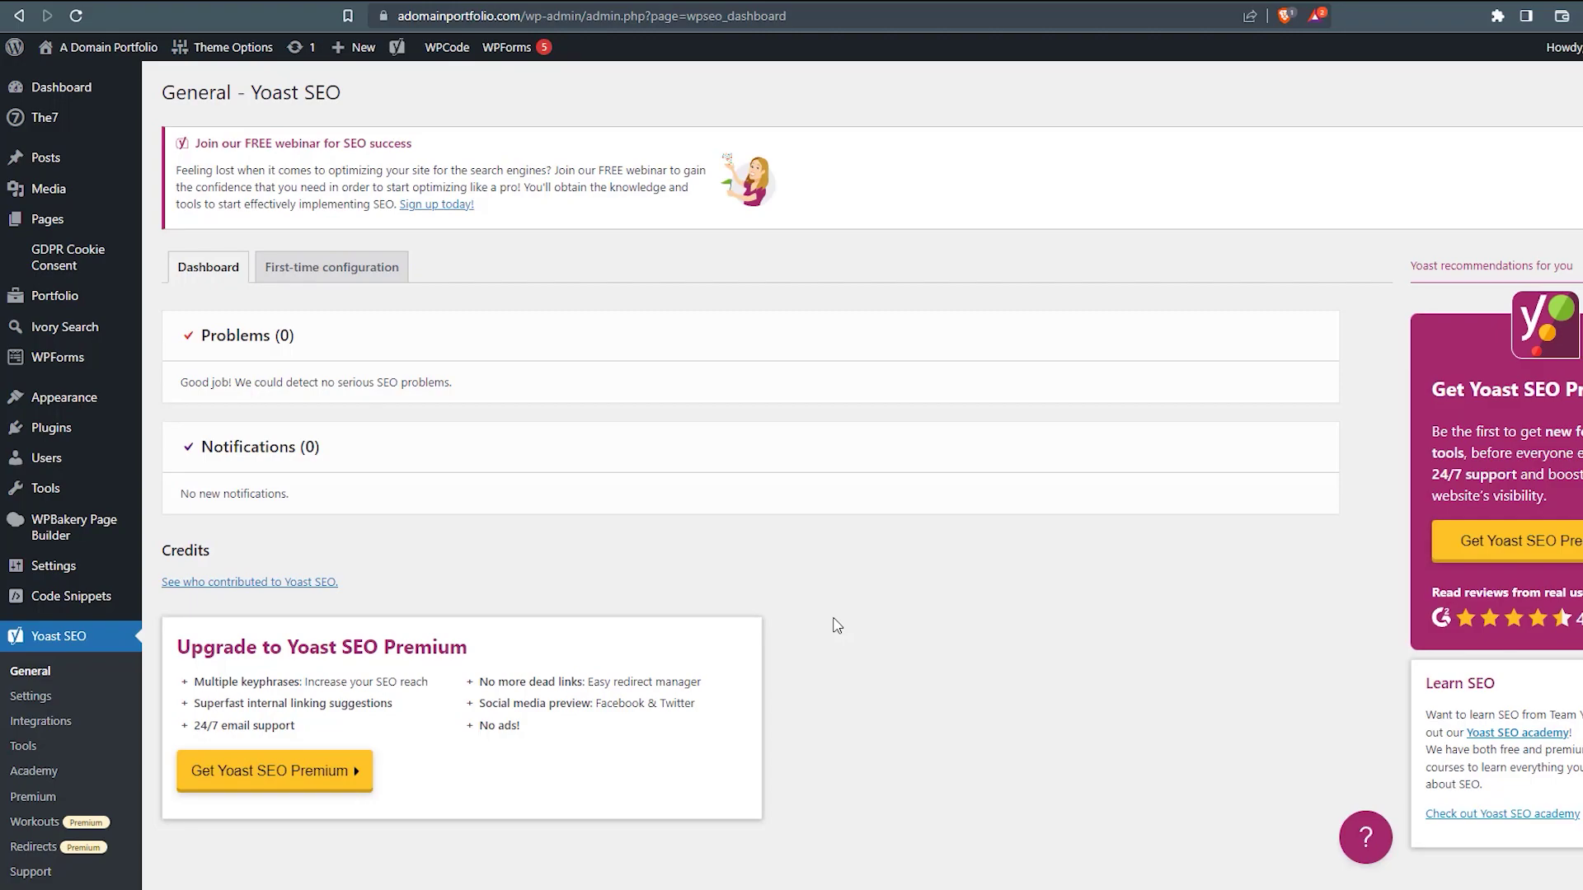
# Step: Open Yoast SEO > Settings and look over the Site features options
pyautogui.scroll(-1, 841, 713)
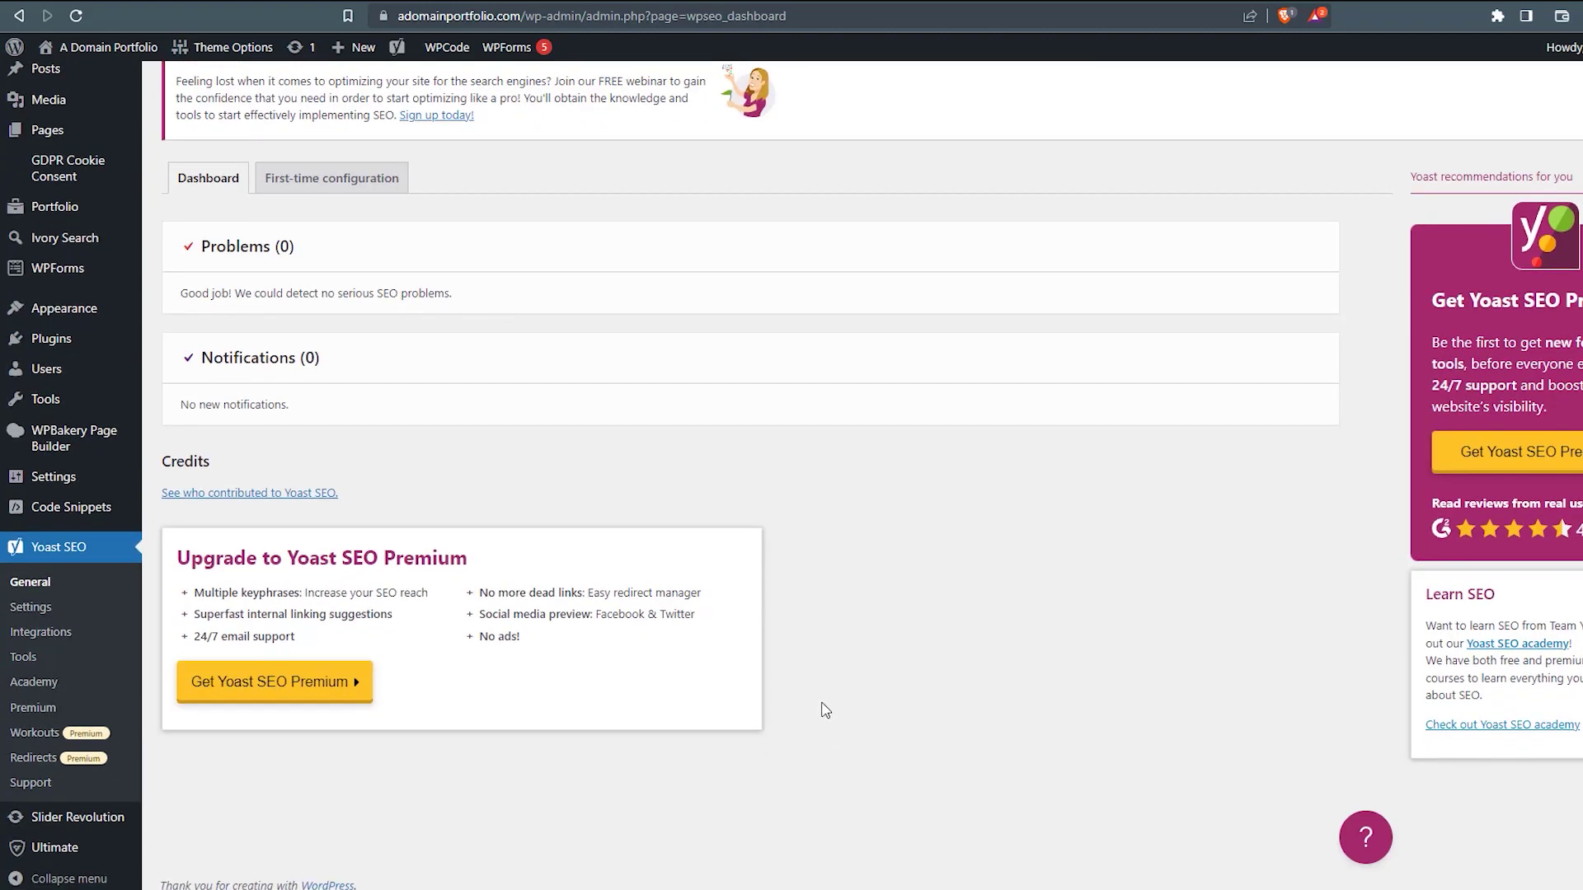
pyautogui.click(36, 608)
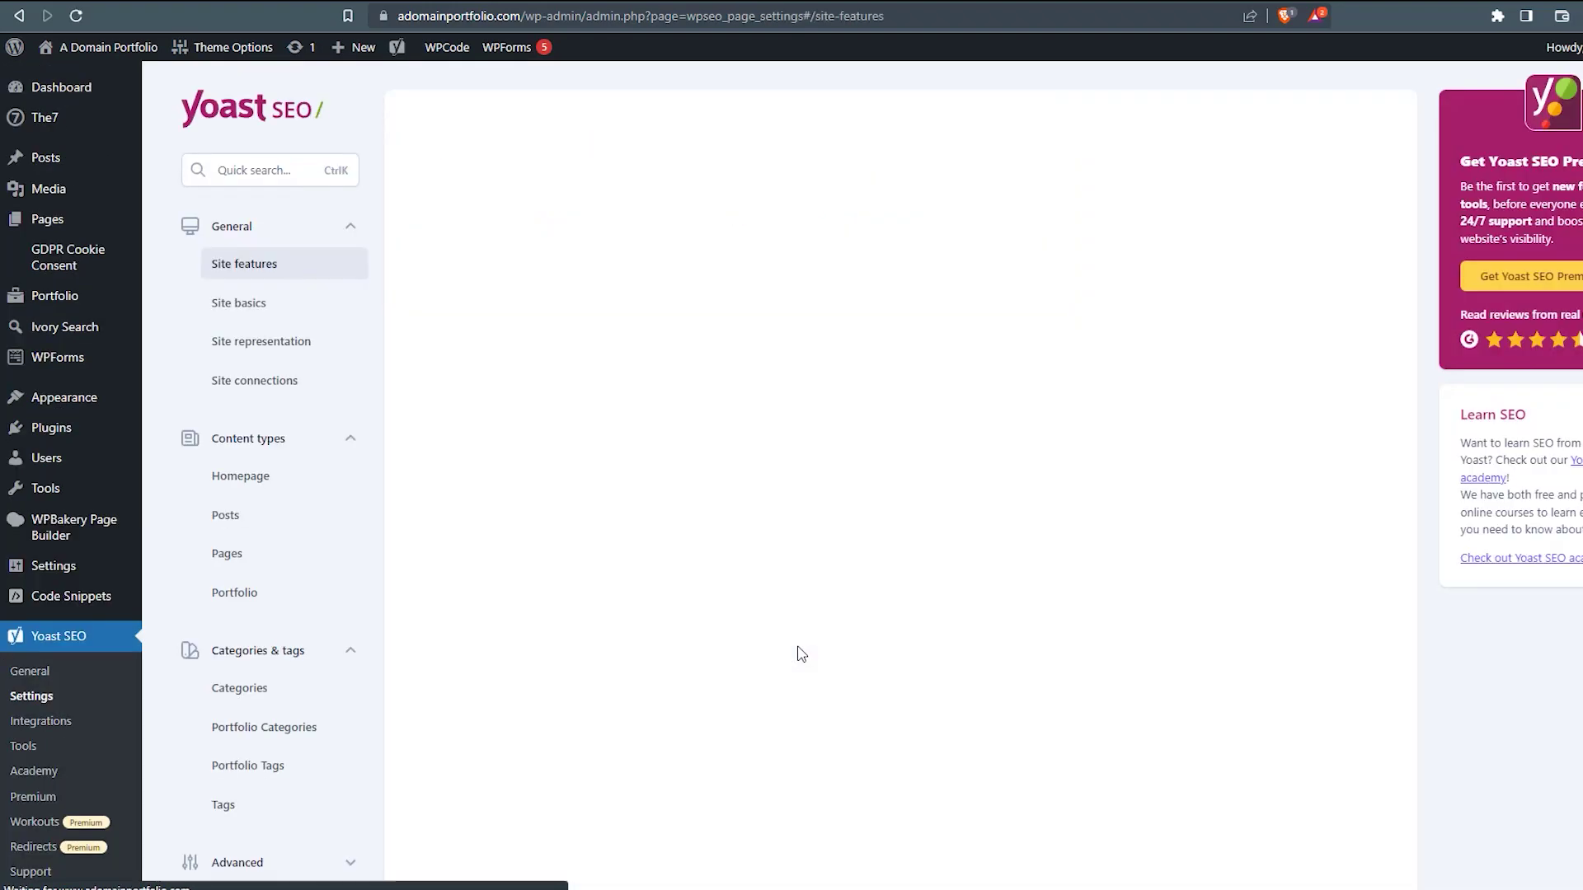
pyautogui.scroll(-8, 779, 474)
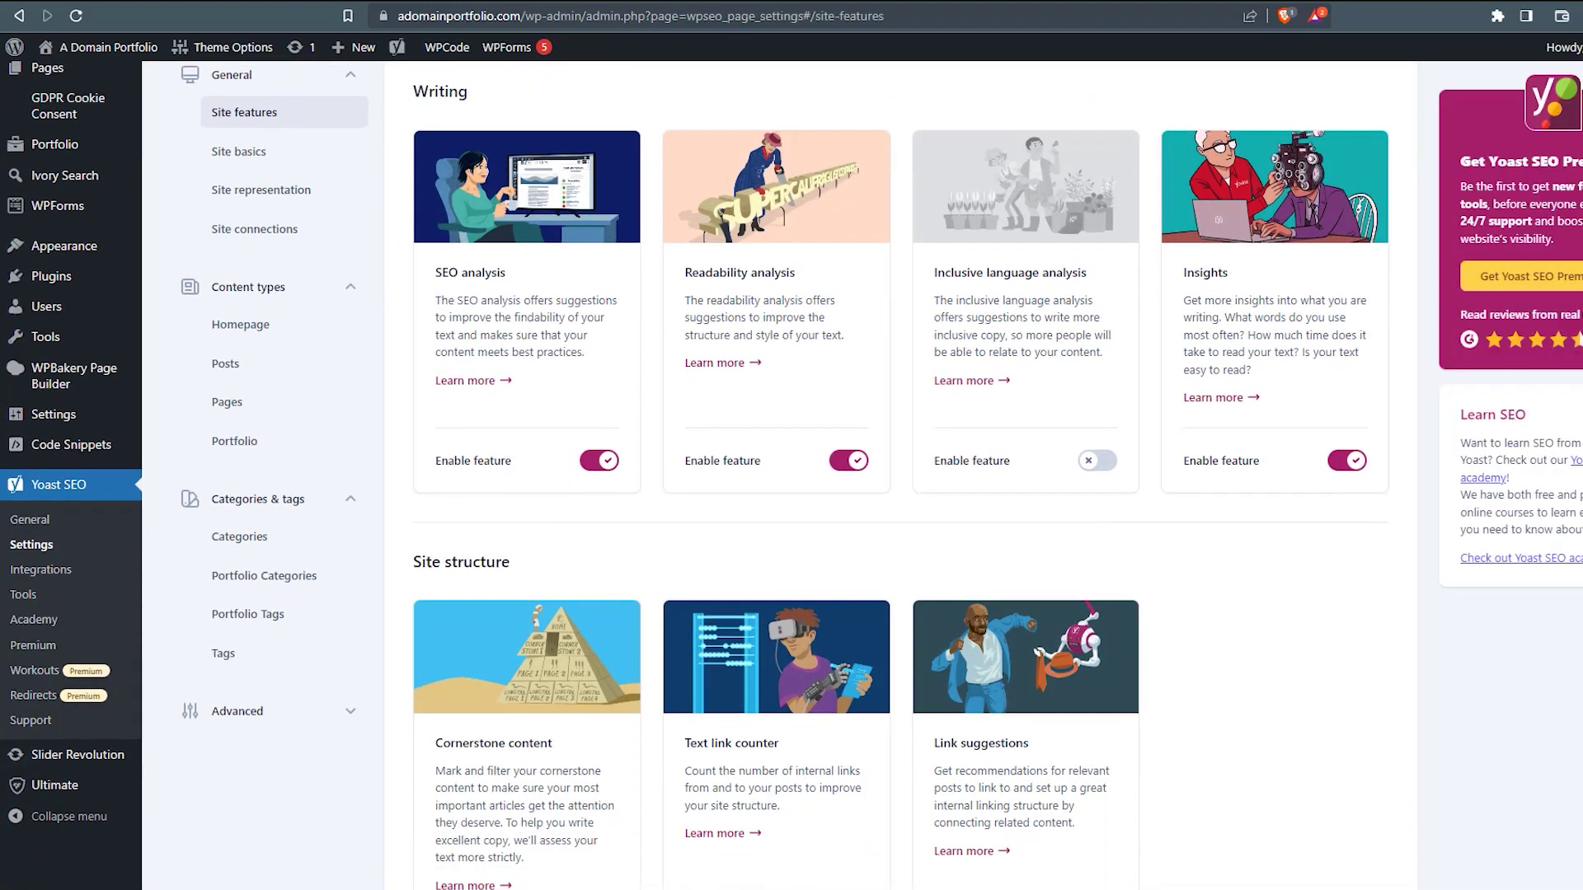
pyautogui.scroll(3, 780, 475)
pyautogui.scroll(4, 779, 475)
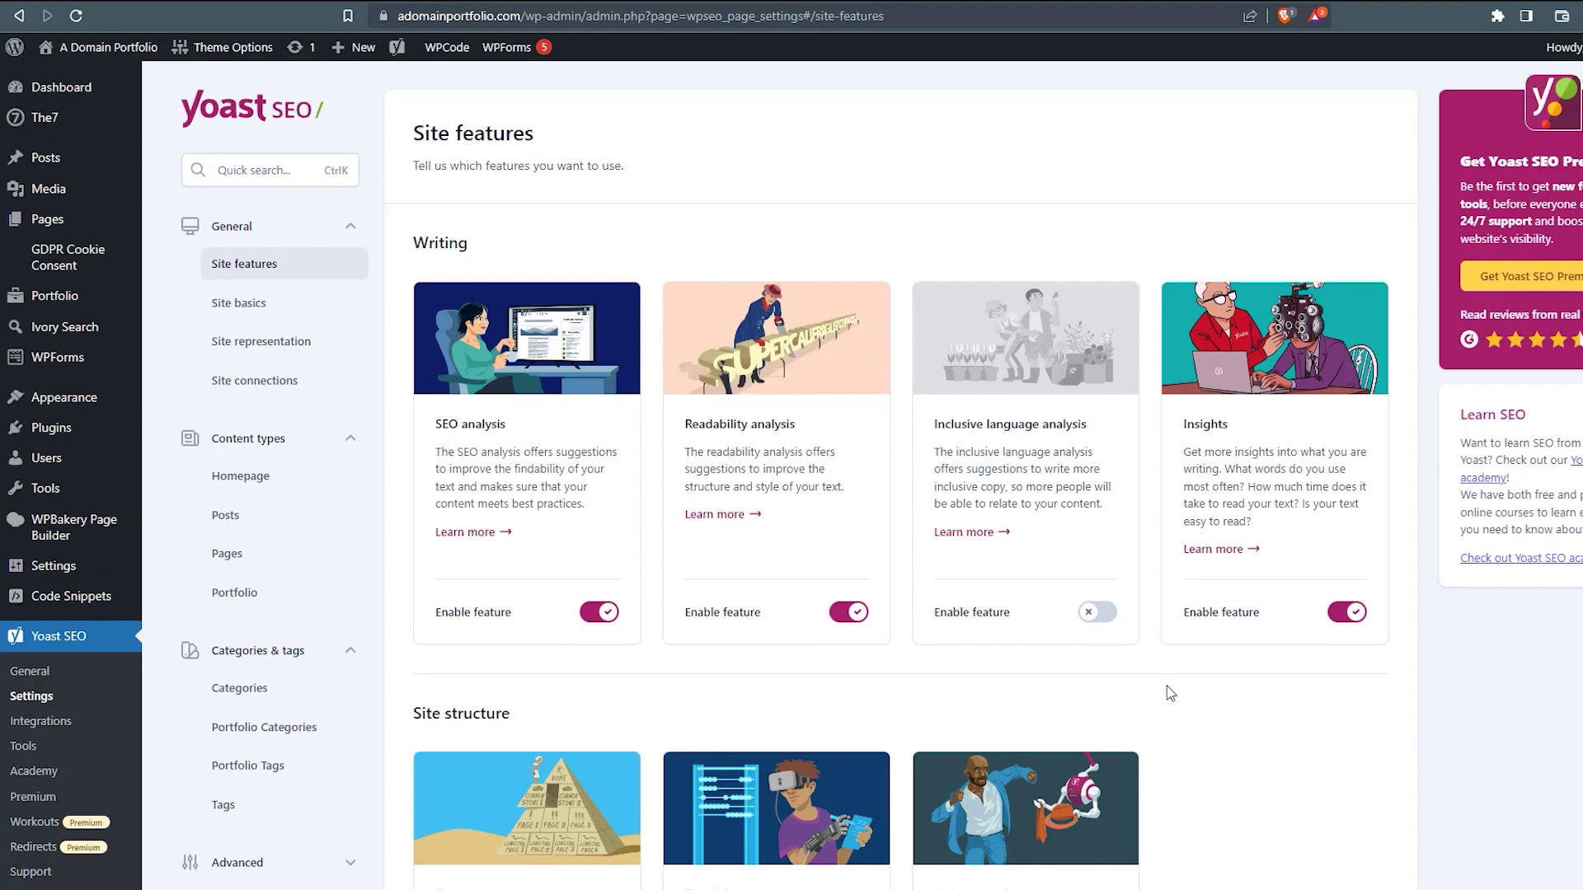